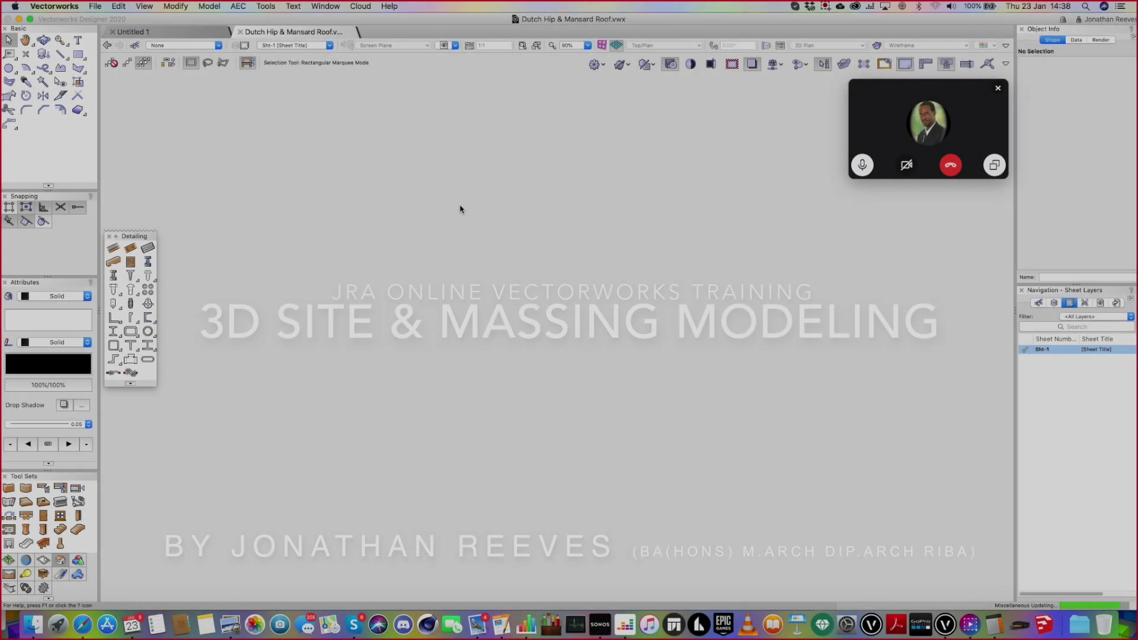
# Start a new blank drawing, Untitled 2, and close the floating Detailing tool set
pyautogui.press('super+n')
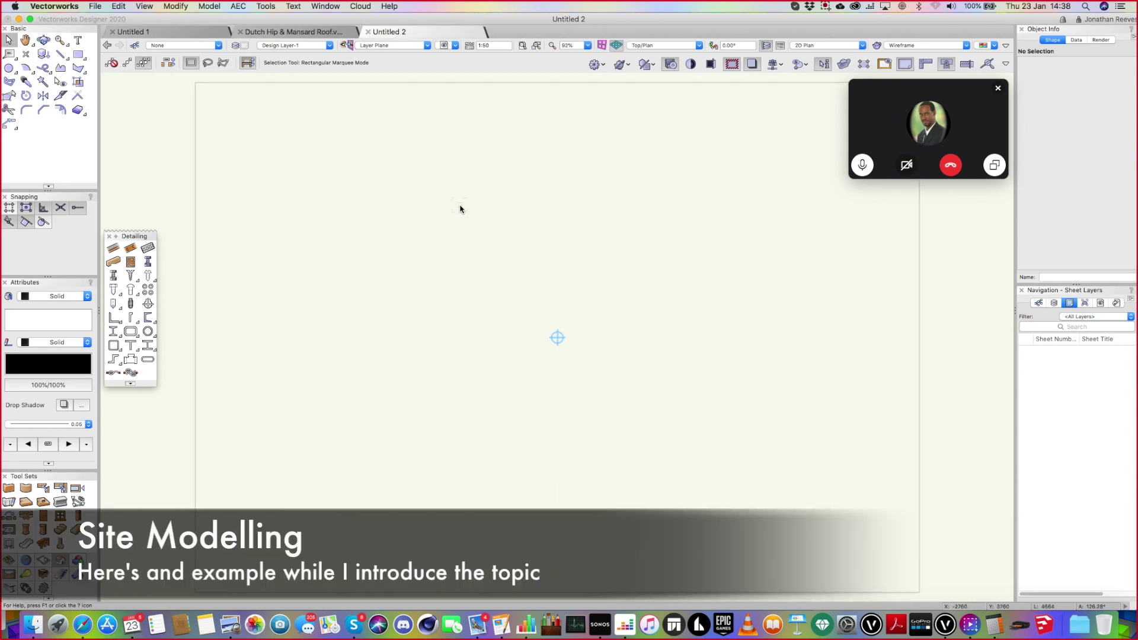
pyautogui.click(109, 237)
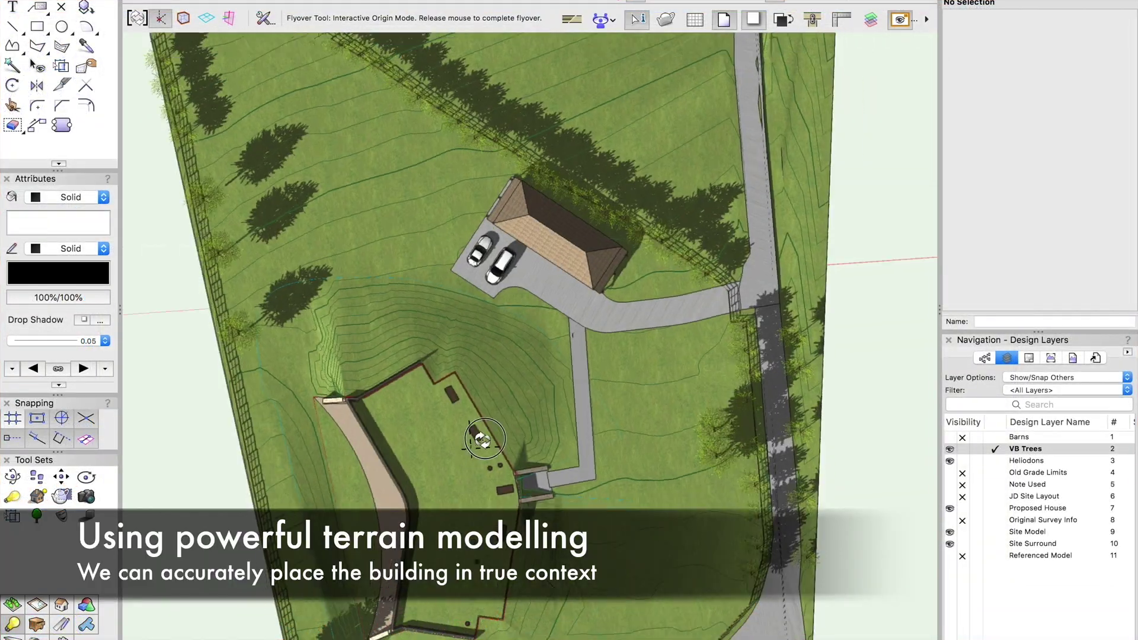
pyautogui.moveTo(534, 178); pyautogui.dragTo(504, 415)
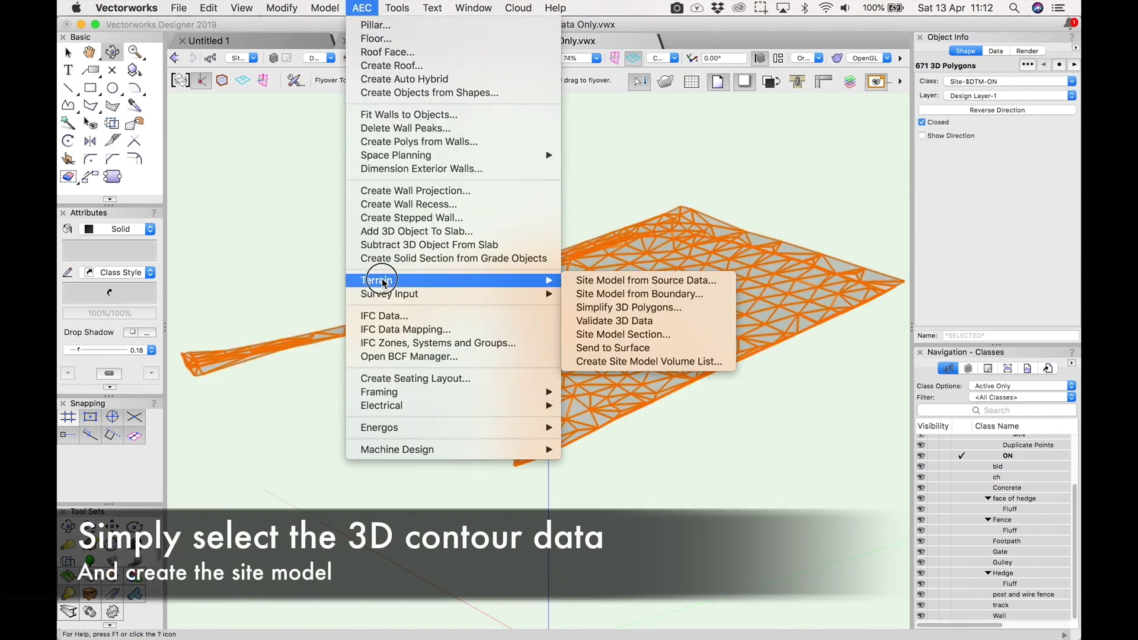
# Review the site model's 2D and 3D display options, trying the slope-coloured 3D grid style
pyautogui.click(635, 493)
pyautogui.click(490, 199)
pyautogui.click(469, 212)
pyautogui.click(706, 227)
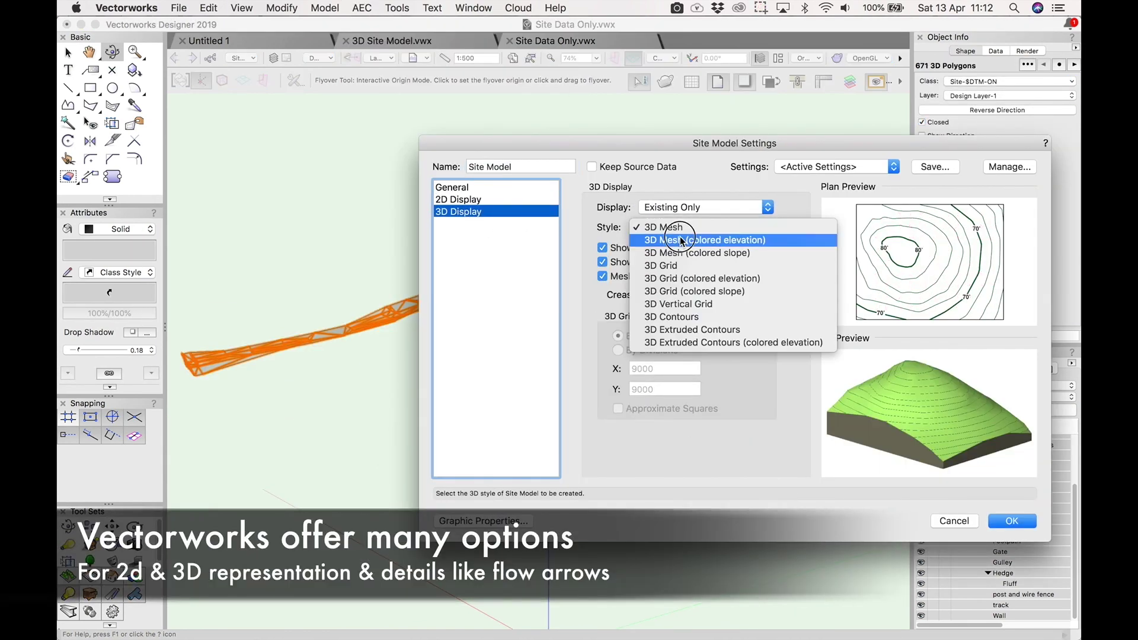
pyautogui.click(681, 236)
pyautogui.click(681, 229)
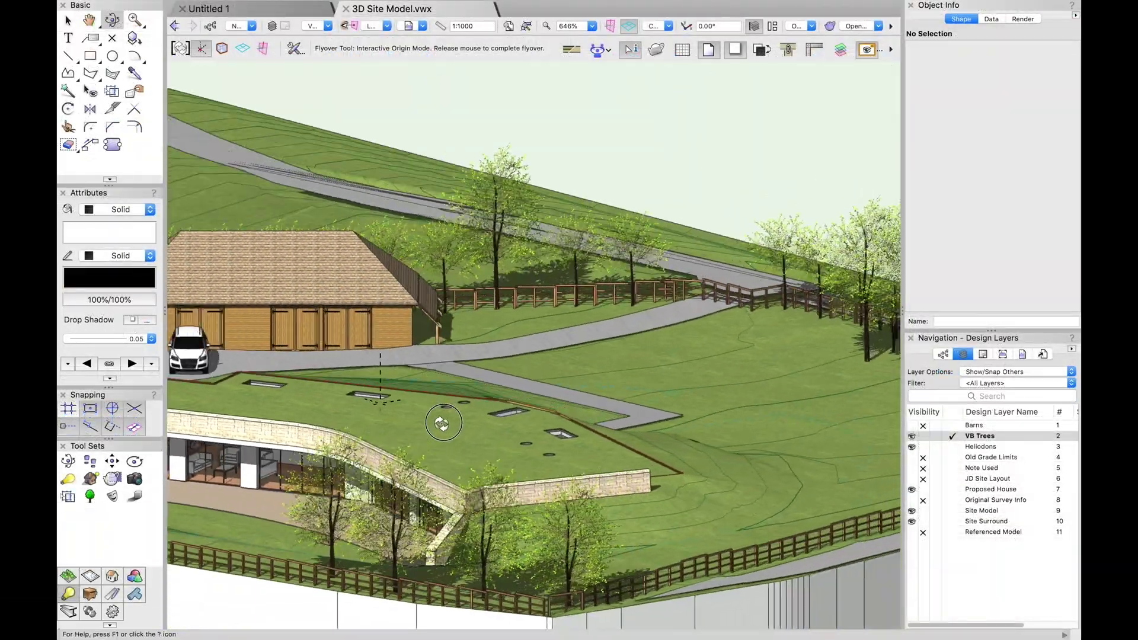
# Make Proposed House the active layer and open the referenced Mellows Model file
pyautogui.click(933, 490)
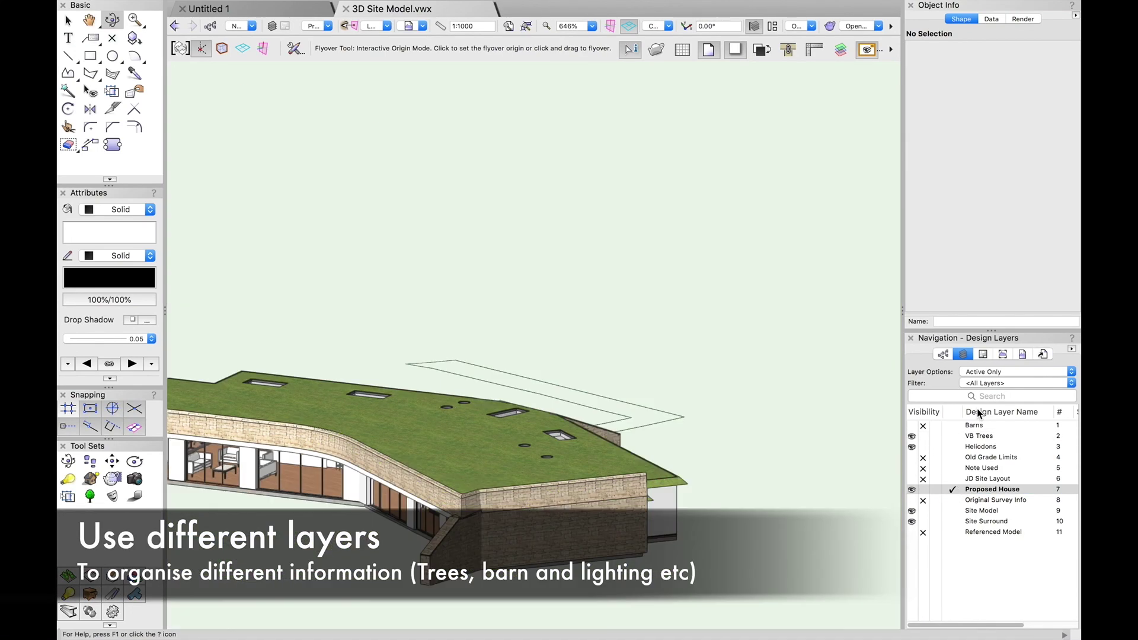
pyautogui.moveTo(486, 360); pyautogui.dragTo(287, 420)
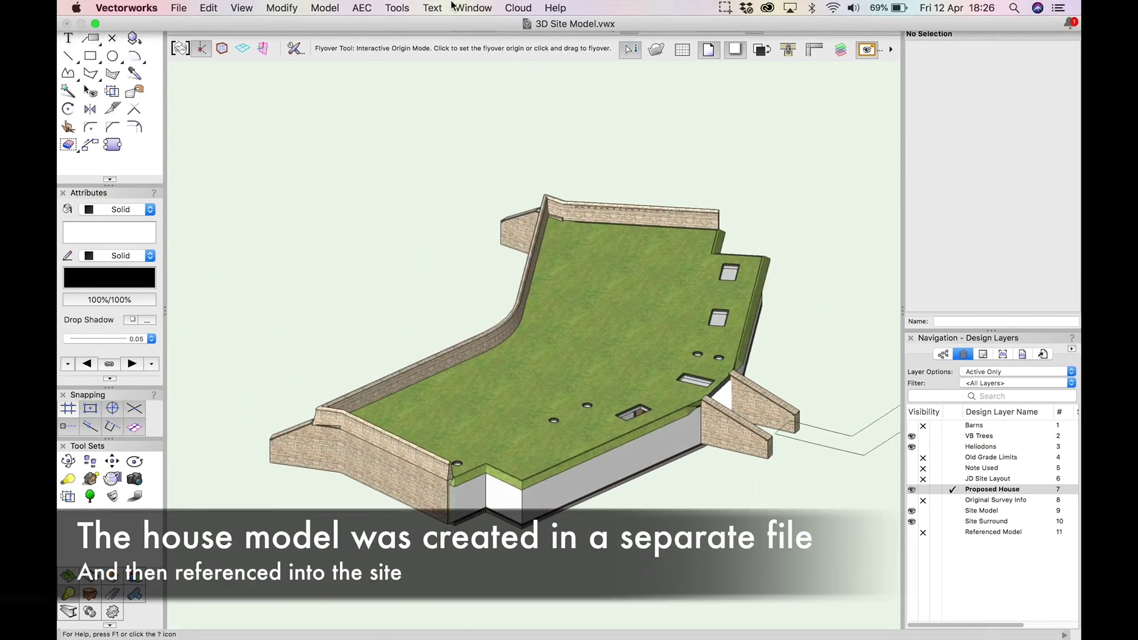
pyautogui.click(472, 7)
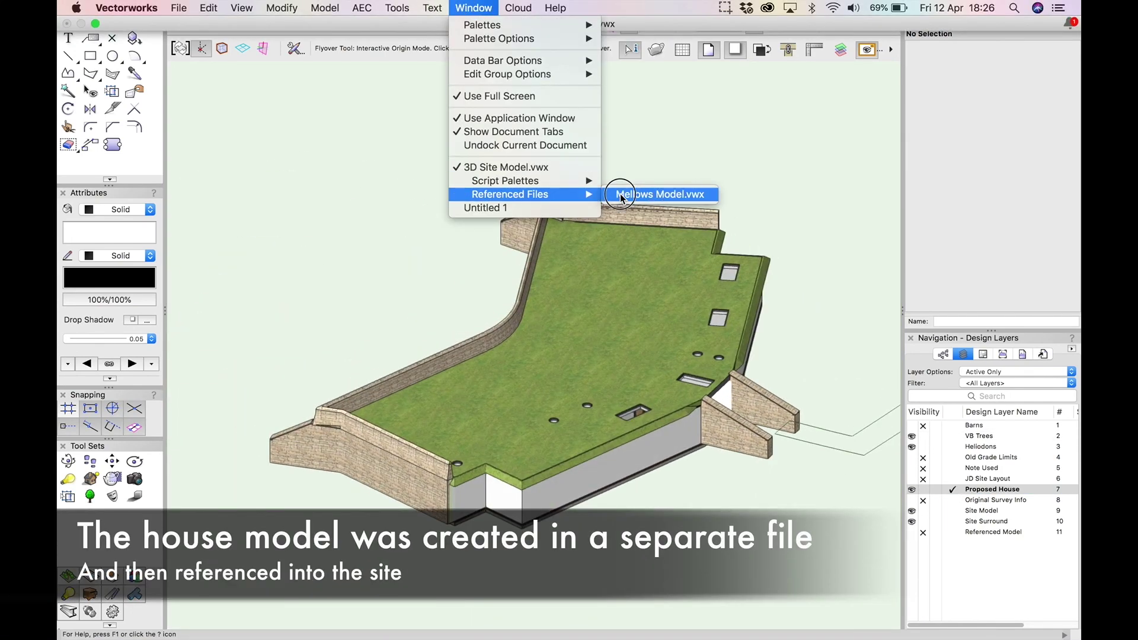
pyautogui.click(622, 193)
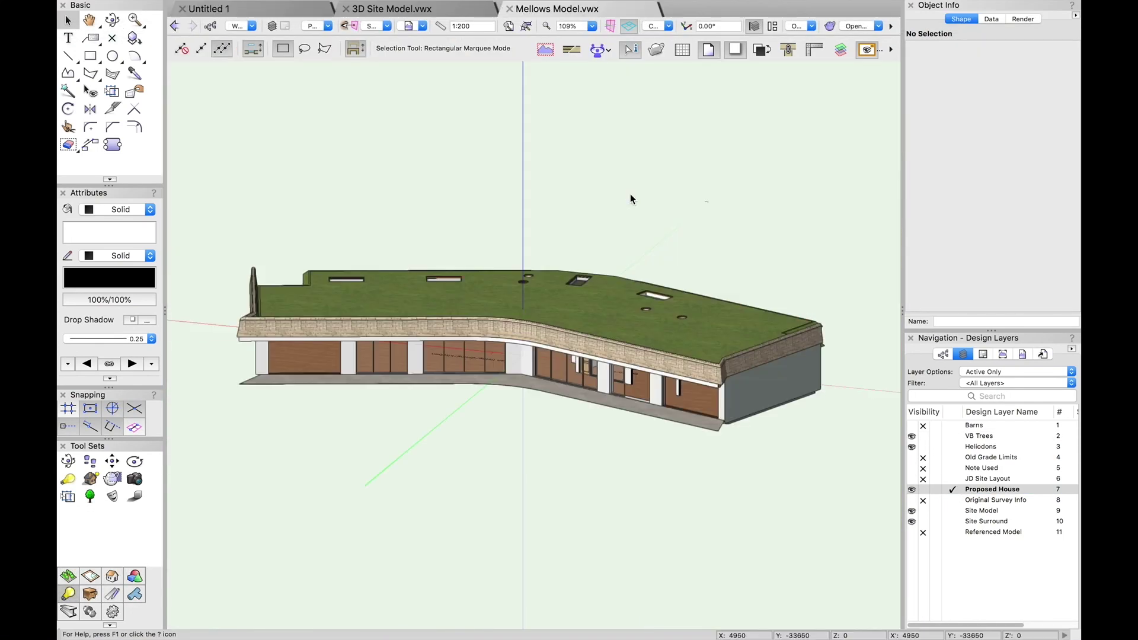
pyautogui.keyDown('shift'); pyautogui.moveTo(630, 196); pyautogui.dragTo(514, 363, button='middle'); pyautogui.keyUp('shift')
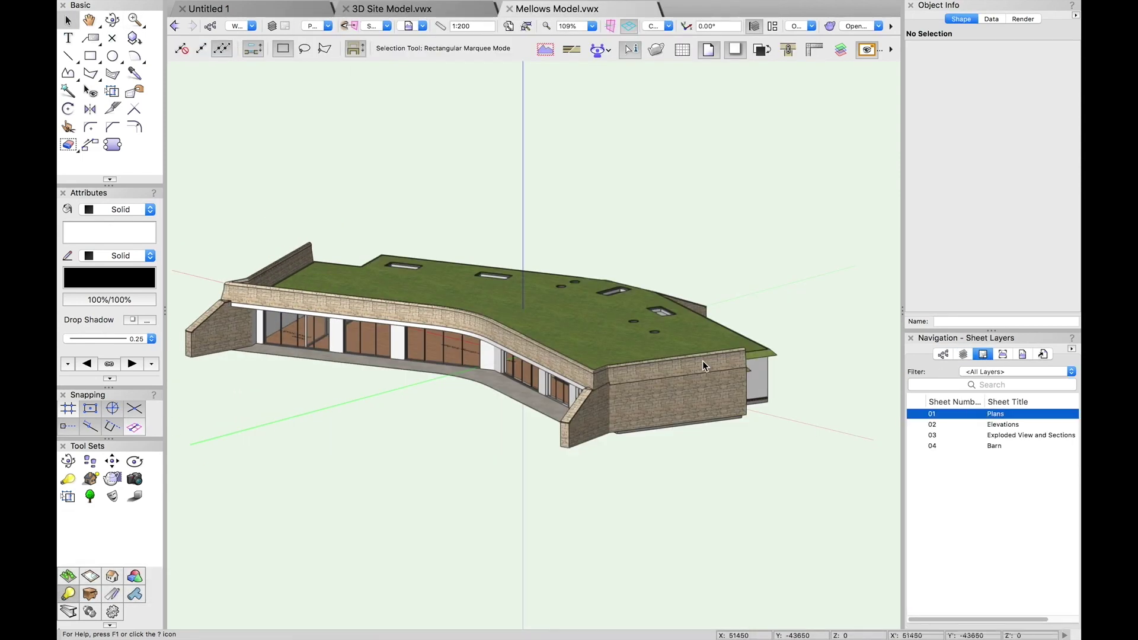
# Browse the Elevations, Exploded View and Sections, and Barn sheets, then update the Mellows Model reference
pyautogui.click(977, 424)
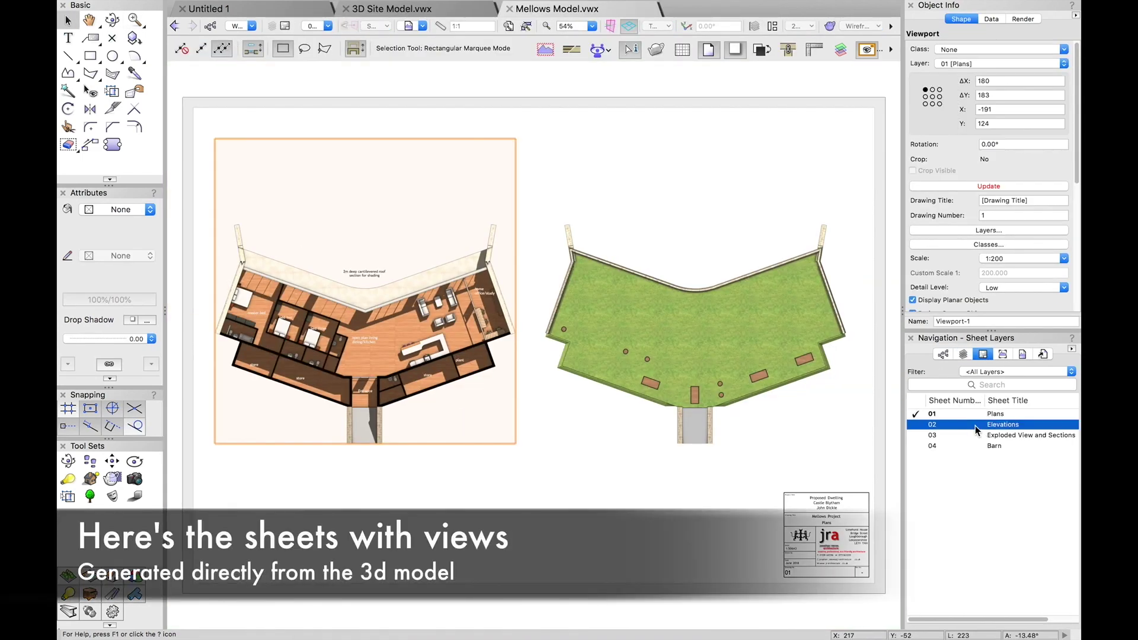
pyautogui.click(979, 436)
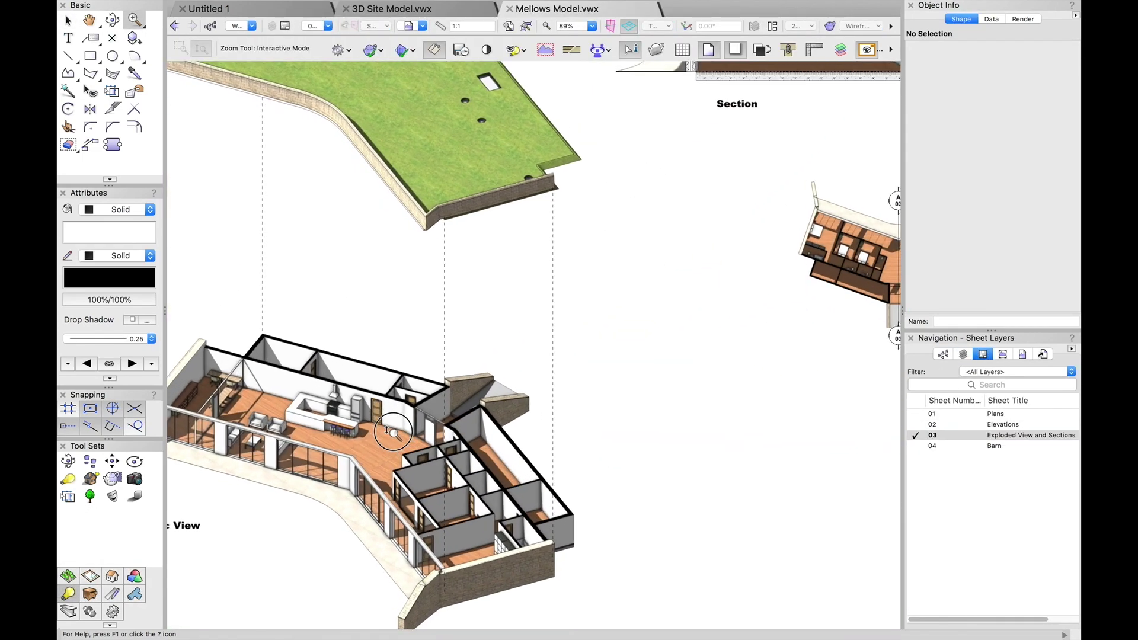
pyautogui.click(979, 446)
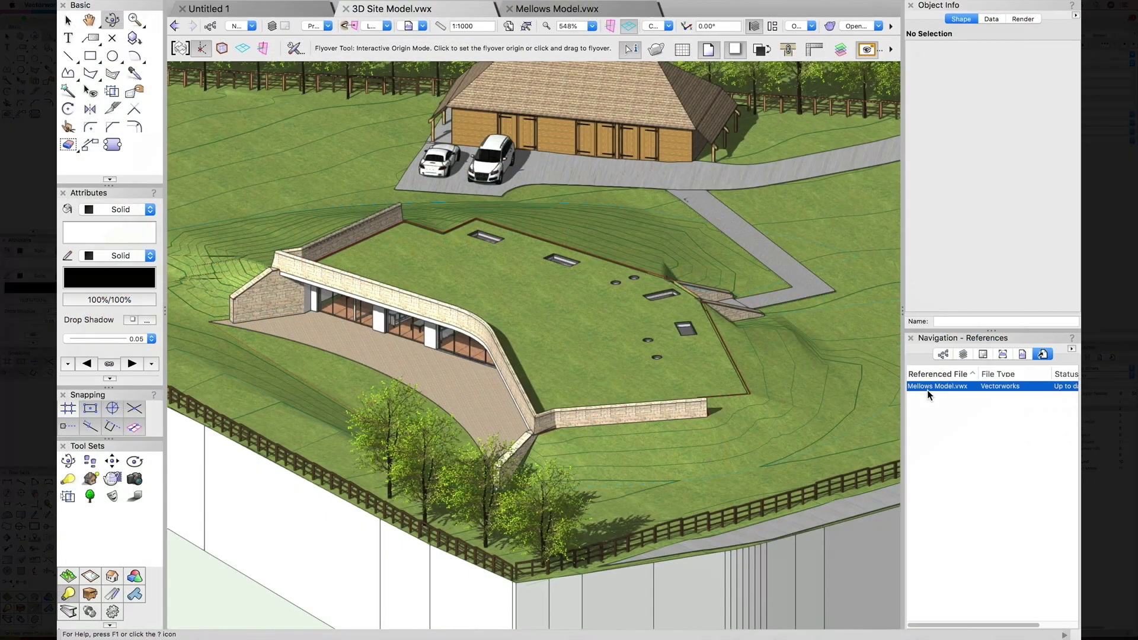
pyautogui.rightClick(936, 386)
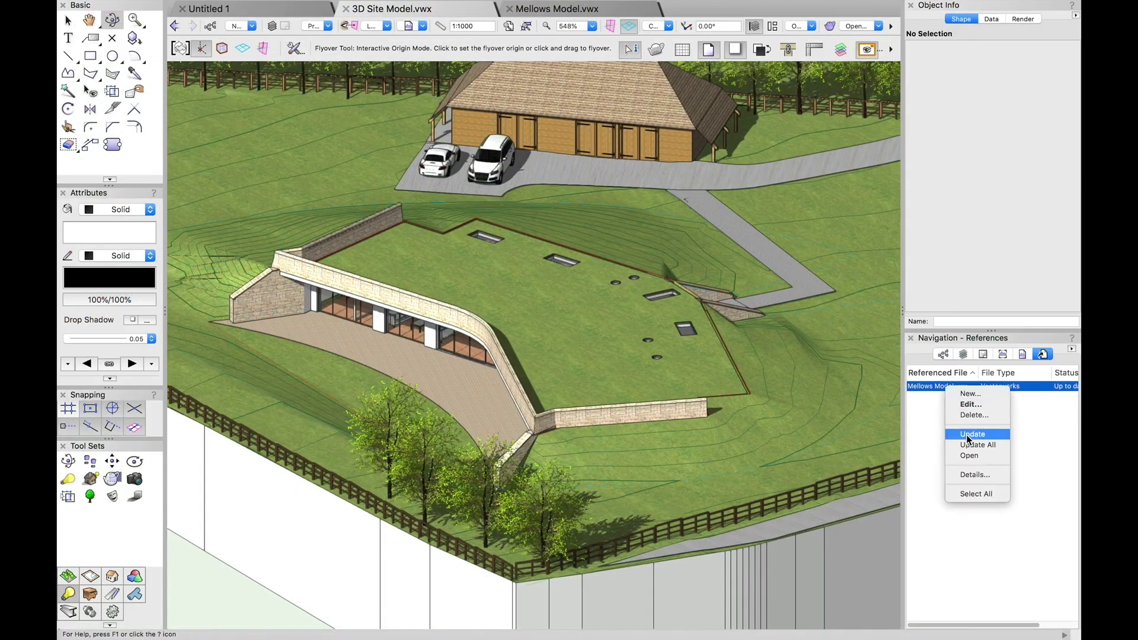
pyautogui.click(978, 437)
# Browse the site file's sheets, from the elevations to the isometric view and drone photomontage
pyautogui.click(982, 354)
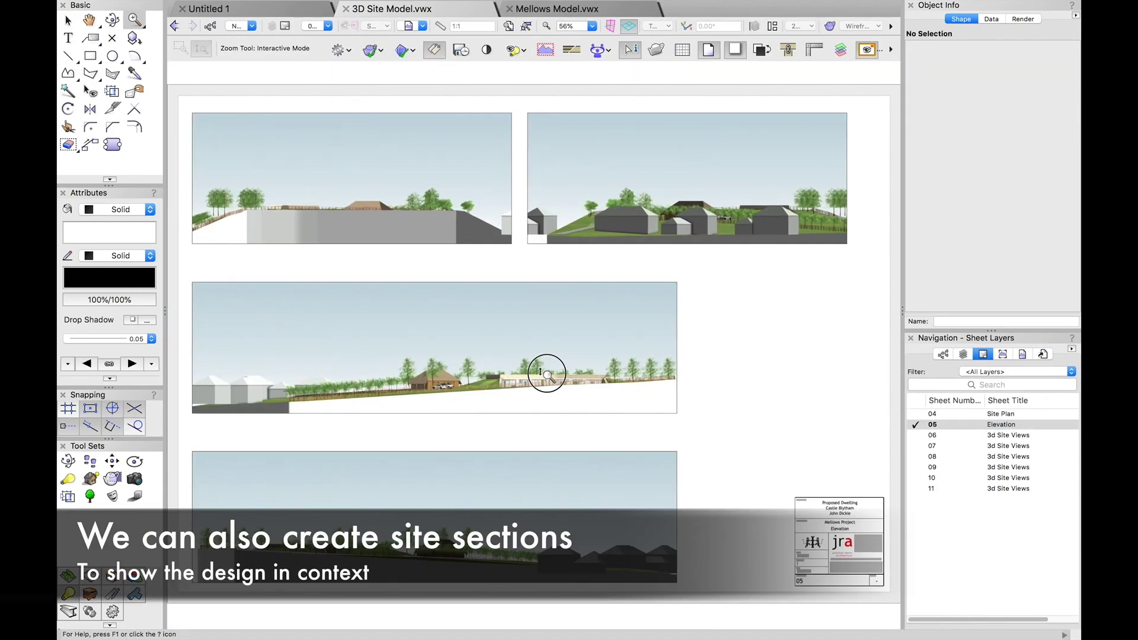
pyautogui.moveTo(546, 373); pyautogui.dragTo(527, 415)
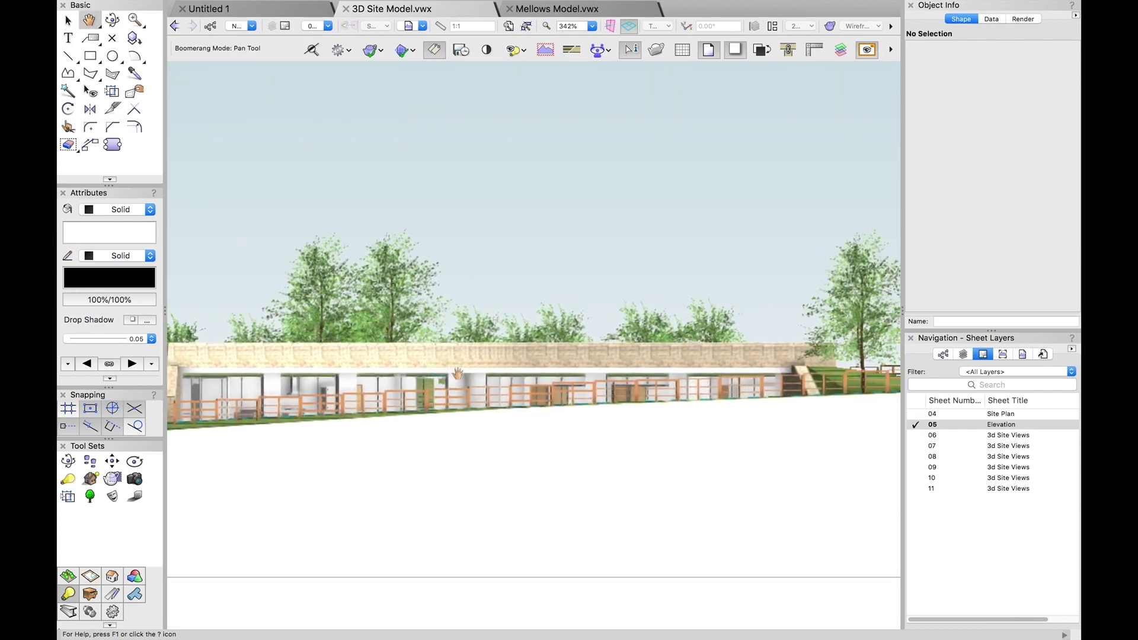
pyautogui.moveTo(368, 475); pyautogui.dragTo(388, 510)
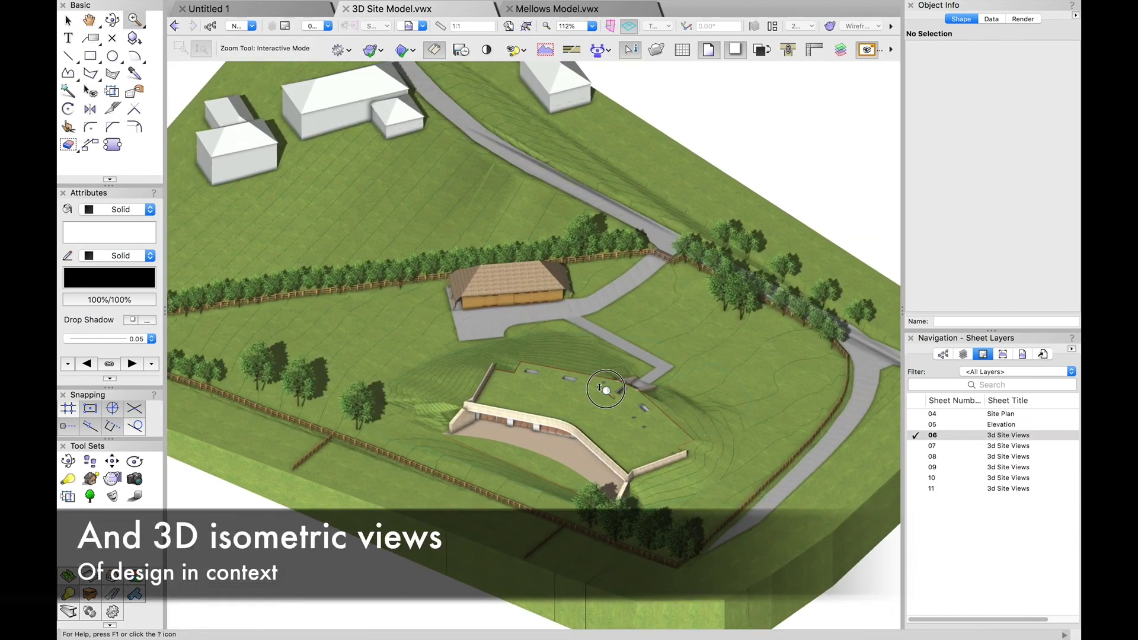
pyautogui.click(975, 446)
pyautogui.moveTo(534, 307); pyautogui.dragTo(533, 293)
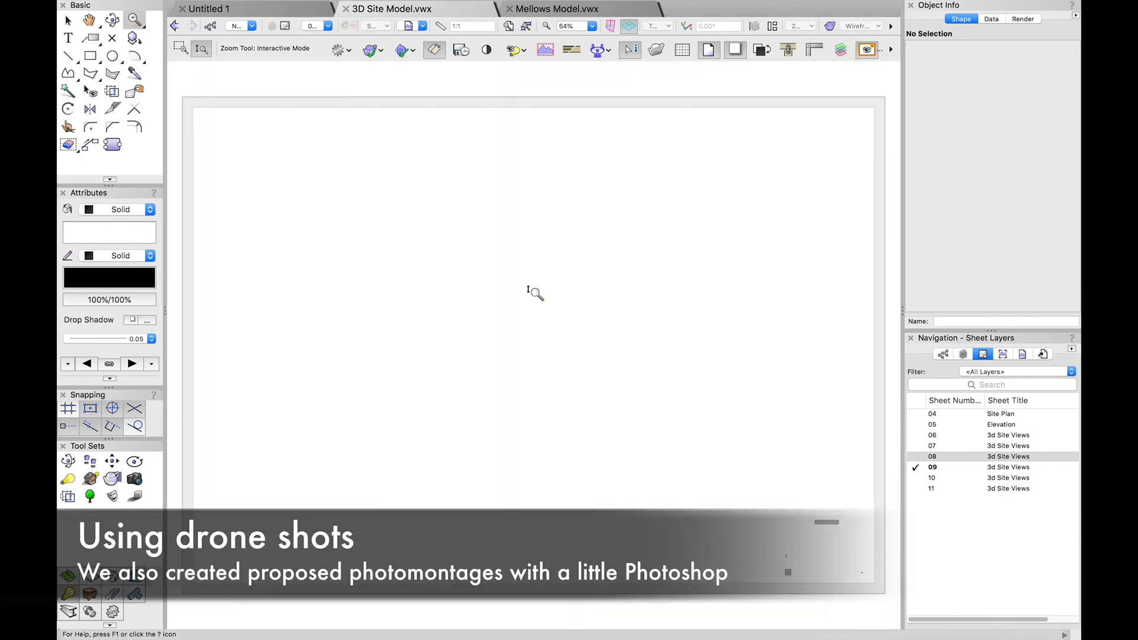
pyautogui.moveTo(513, 341); pyautogui.dragTo(508, 350)
# Hide all enabled palettes to show the drone photo full-screen
pyautogui.click(478, 7)
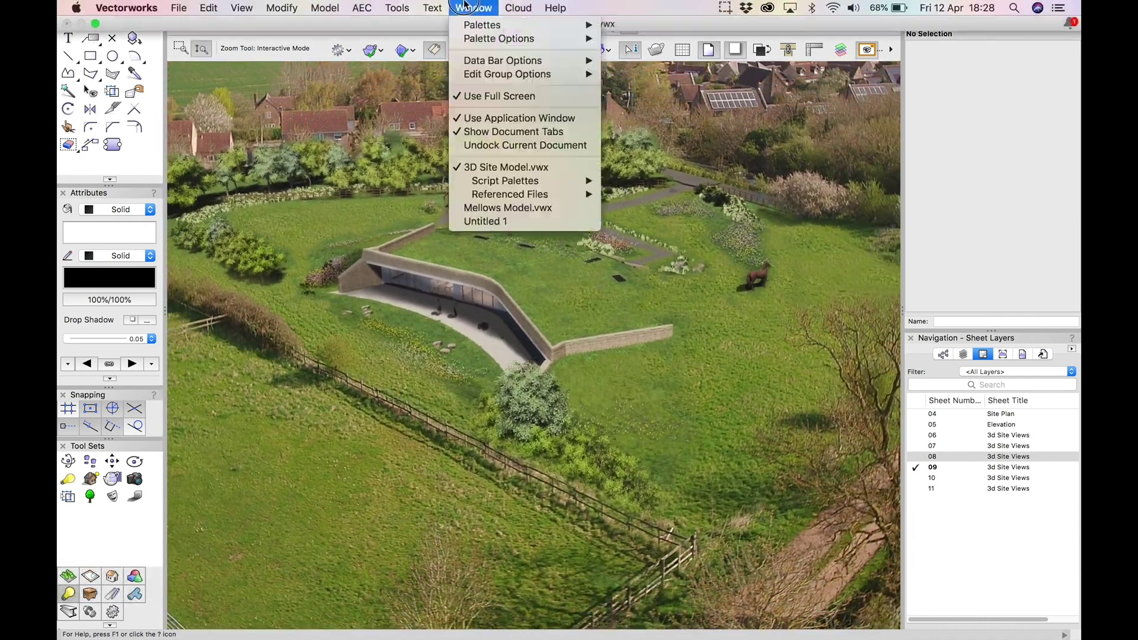
pyautogui.moveTo(491, 25)
pyautogui.click(658, 153)
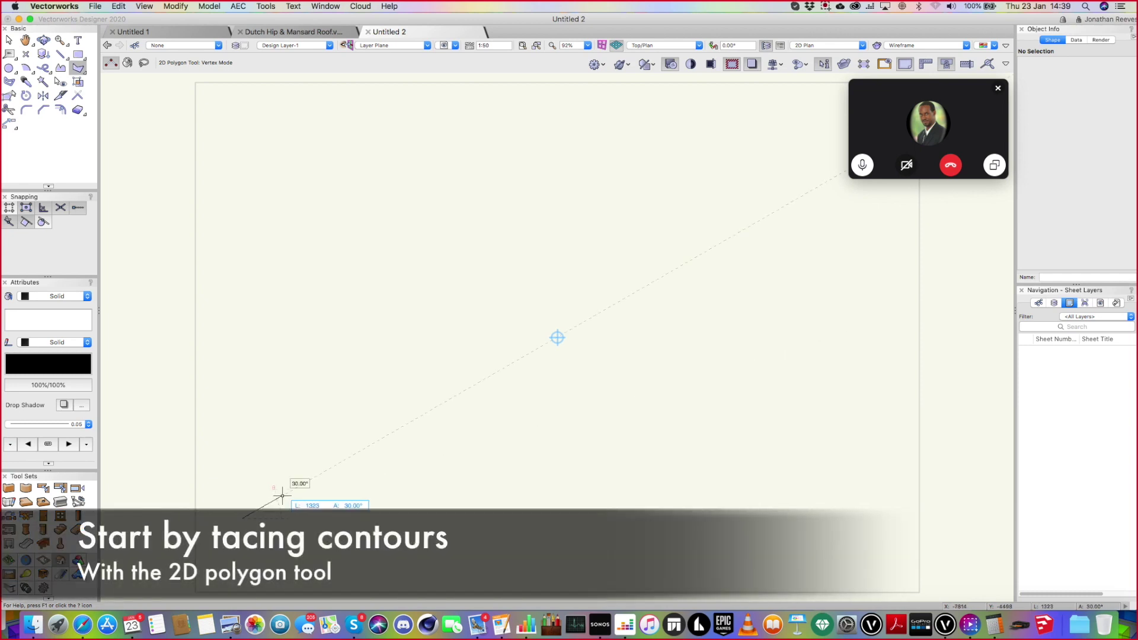
# Trace the bottom wavy contour line across the page with the 2D Polygon tool
pyautogui.click(320, 504)
pyautogui.click(360, 489)
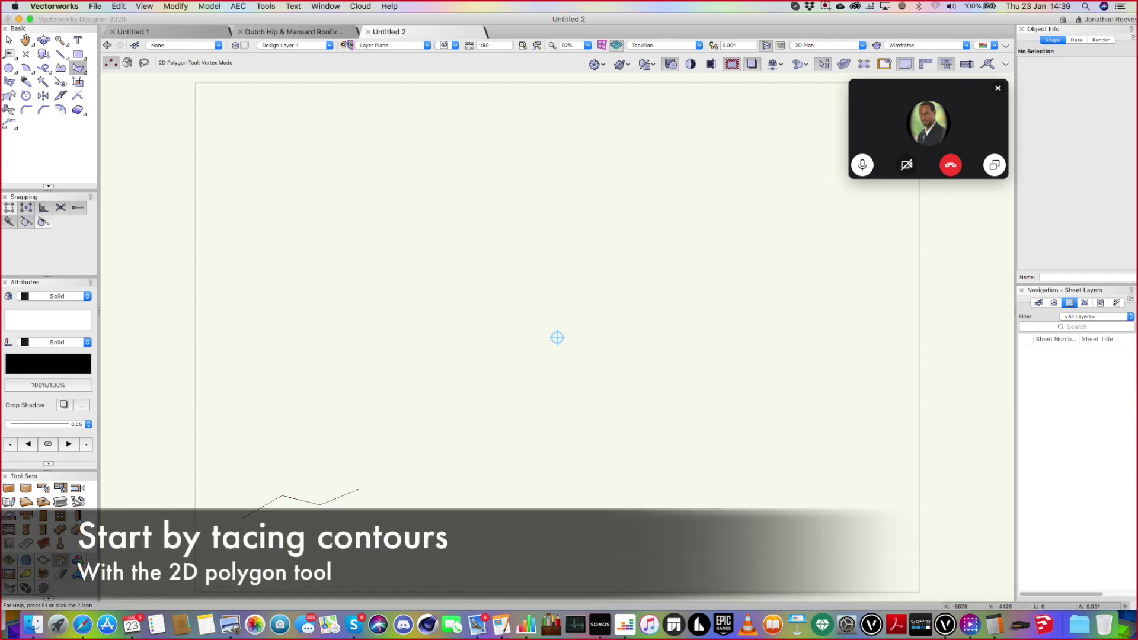
pyautogui.click(433, 515)
pyautogui.click(481, 514)
pyautogui.click(517, 494)
pyautogui.click(558, 493)
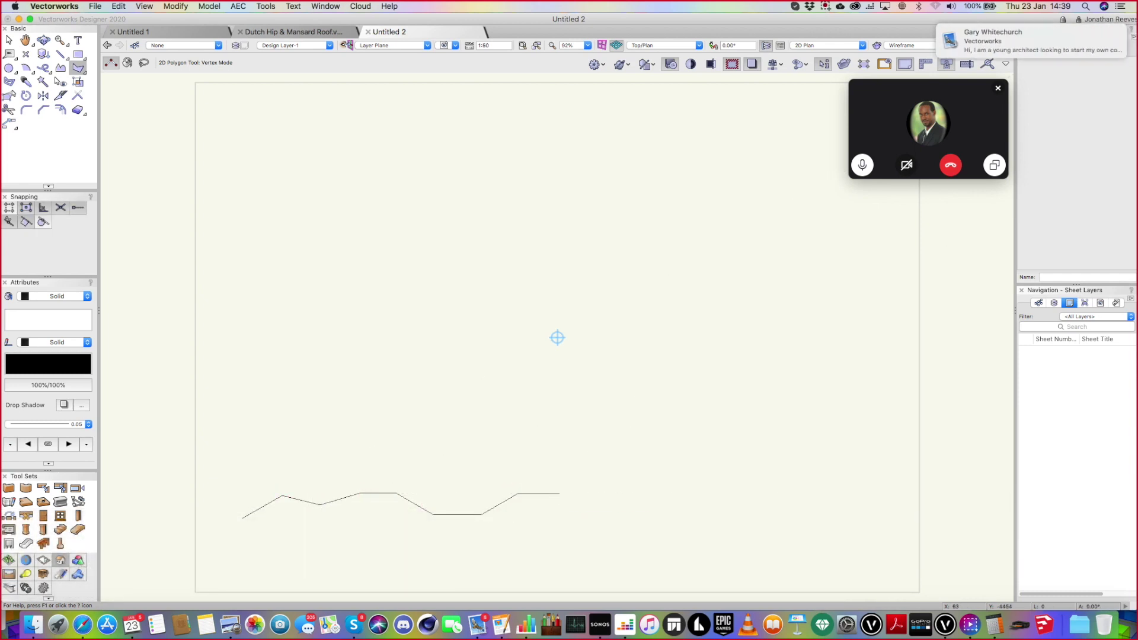
pyautogui.click(655, 524)
pyautogui.click(694, 512)
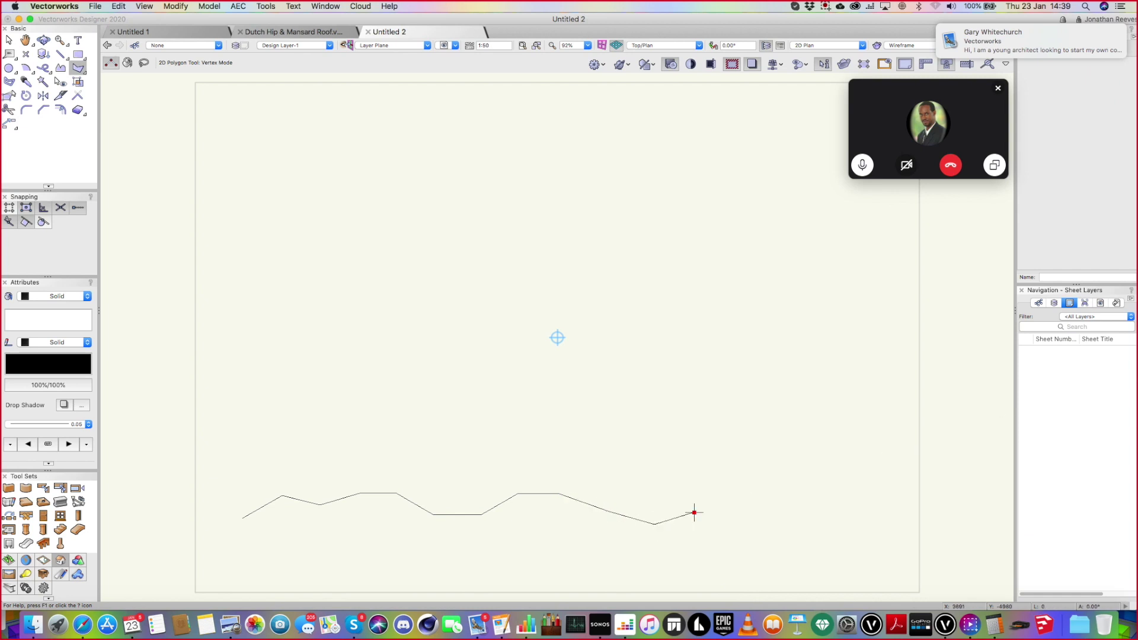
pyautogui.click(781, 497)
pyautogui.click(798, 513)
pyautogui.doubleClick(888, 500)
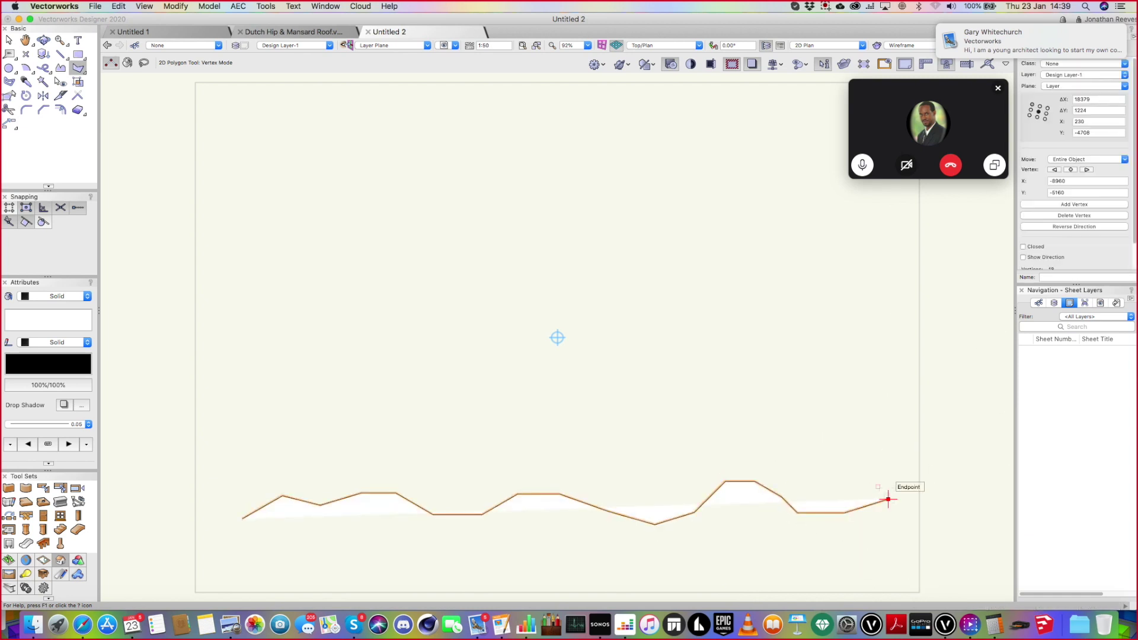
# Draw the second contour line just above the bottom one
pyautogui.click(232, 480)
pyautogui.click(287, 468)
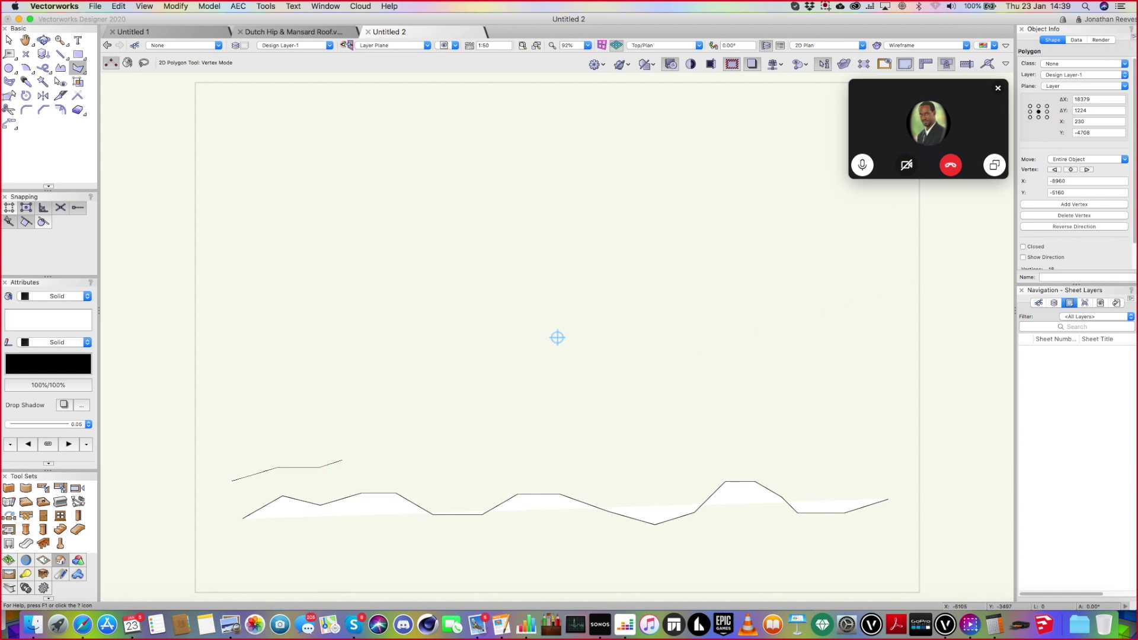
pyautogui.click(518, 455)
pyautogui.click(670, 471)
pyautogui.click(715, 457)
pyautogui.click(774, 457)
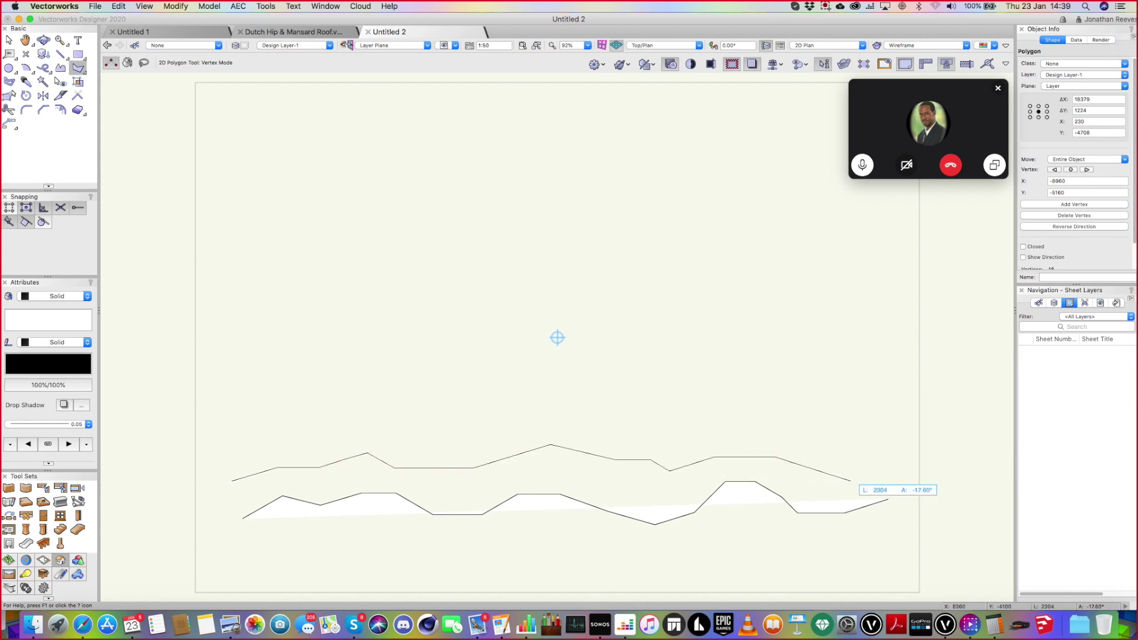
pyautogui.click(850, 481)
pyautogui.doubleClick(900, 468)
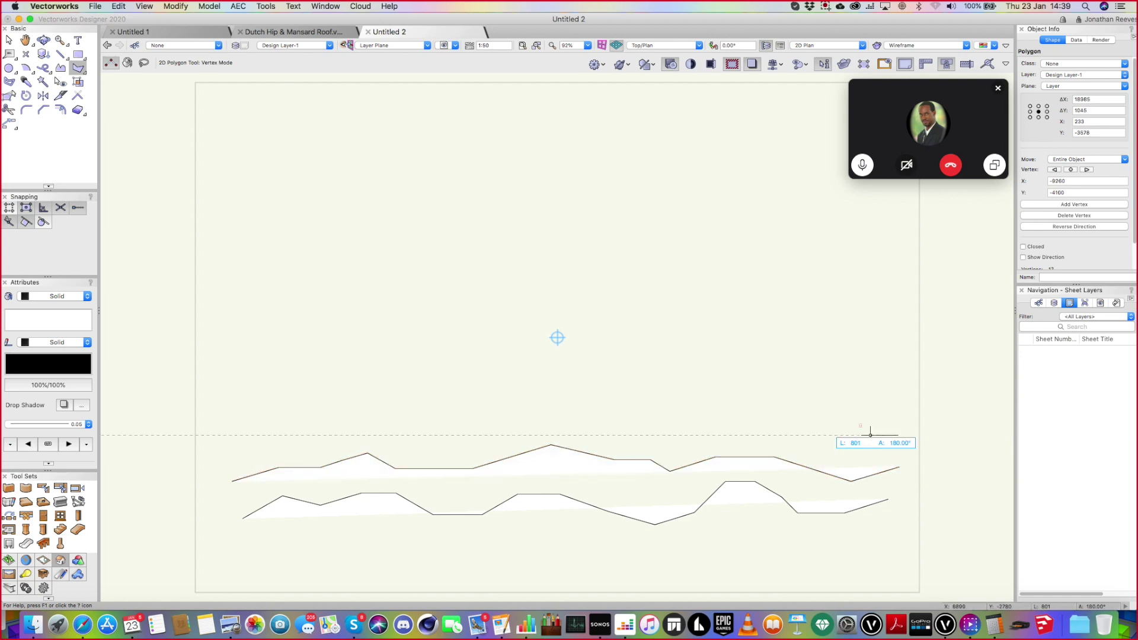
# Draw the third contour line from right to left
pyautogui.click(823, 434)
pyautogui.click(511, 425)
pyautogui.click(435, 425)
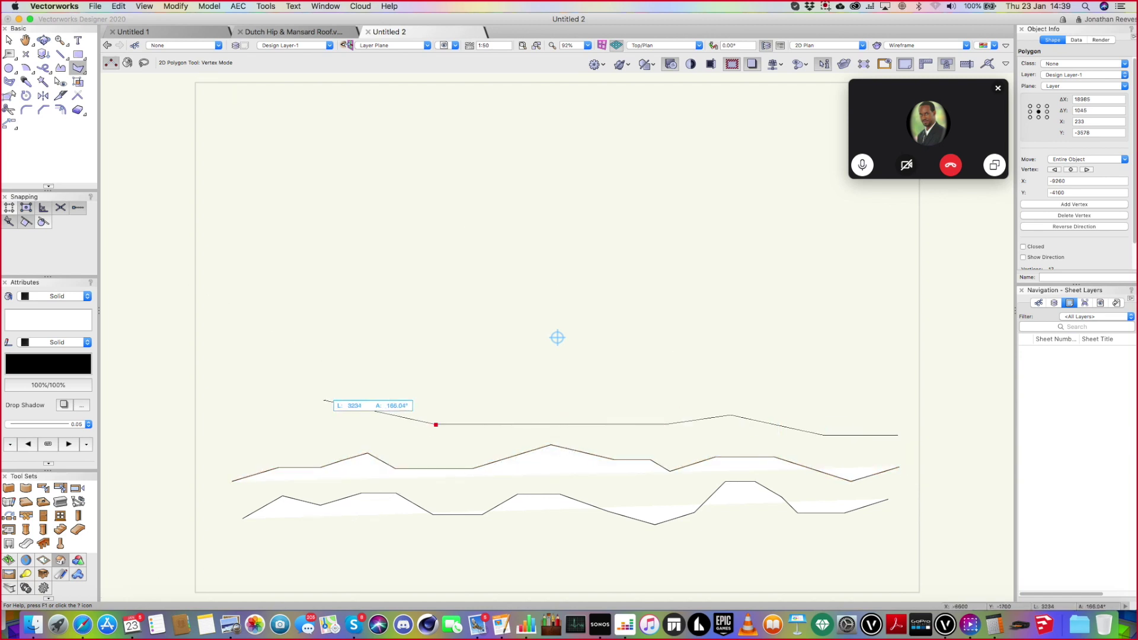
pyautogui.doubleClick(243, 431)
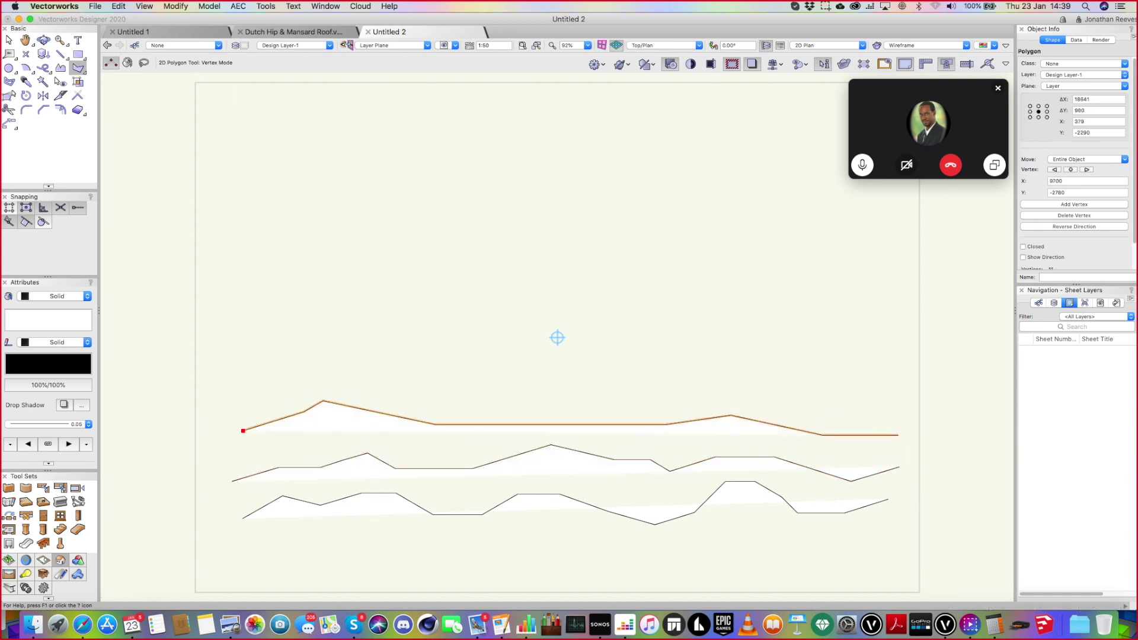
# Draw the wavy fourth contour line from left to right
pyautogui.click(233, 400)
pyautogui.click(302, 360)
pyautogui.click(378, 382)
pyautogui.click(486, 382)
pyautogui.click(516, 364)
pyautogui.click(575, 398)
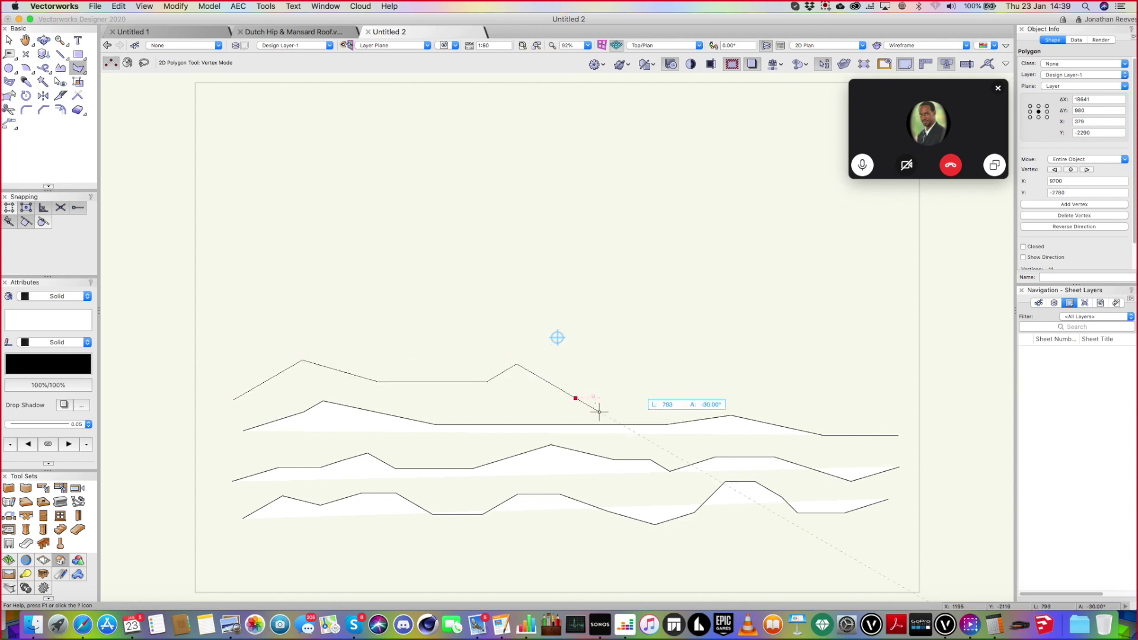
pyautogui.click(705, 361)
pyautogui.click(745, 384)
pyautogui.click(877, 384)
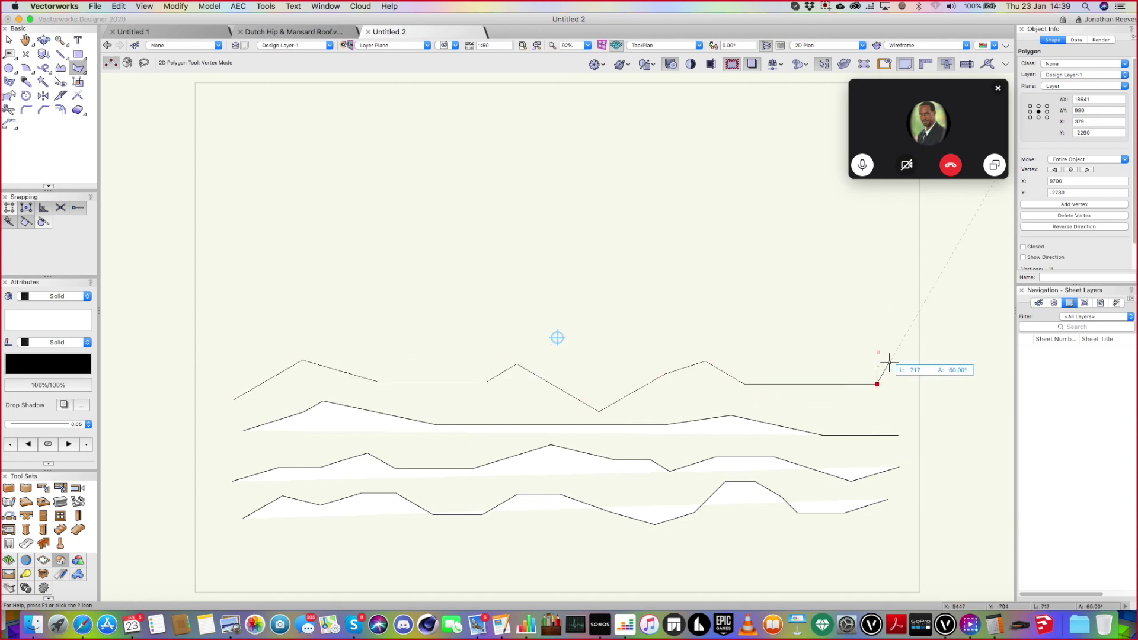
pyautogui.doubleClick(892, 357)
# Draw the fifth, topmost contour line from right to left
pyautogui.click(882, 335)
pyautogui.click(782, 336)
pyautogui.click(697, 321)
pyautogui.click(624, 343)
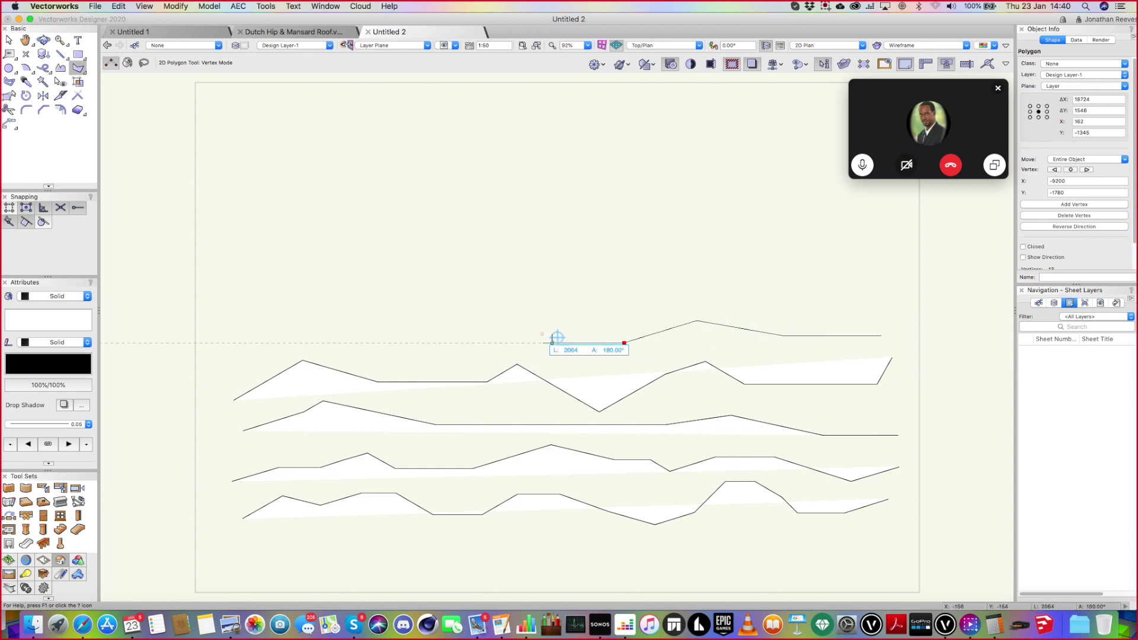
pyautogui.click(291, 322)
pyautogui.doubleClick(237, 353)
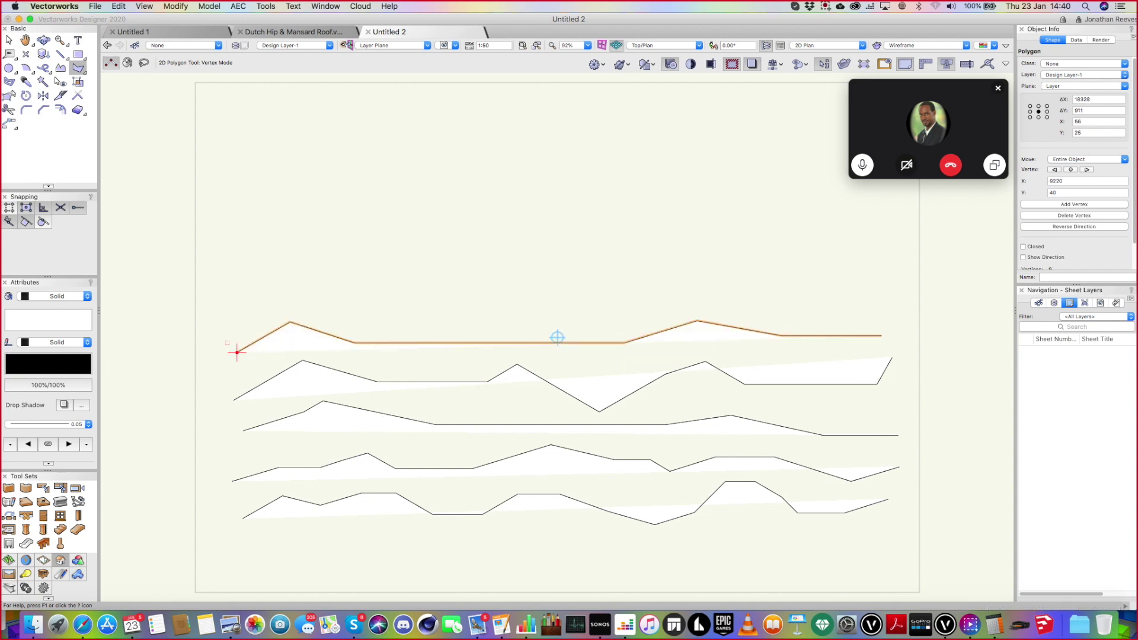
# Duplicate the five contours higher up the page and rotate the copies 180 degrees
pyautogui.press('x')
pyautogui.moveTo(179, 283); pyautogui.dragTo(930, 550)
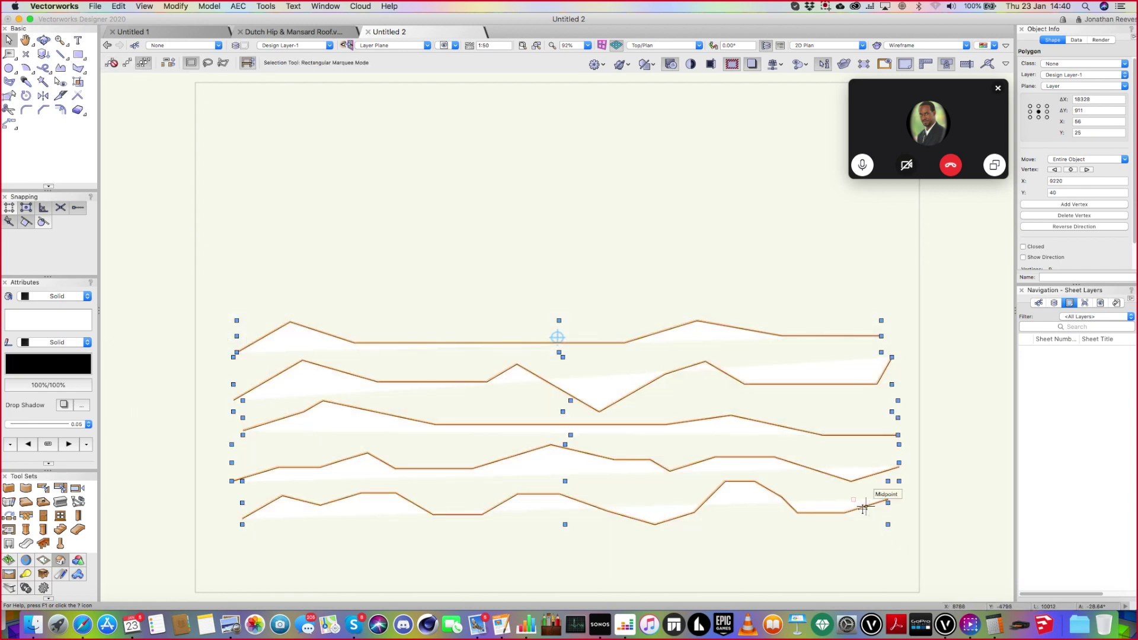
pyautogui.keyDown('alt'); pyautogui.moveTo(864, 506); pyautogui.dragTo(863, 309); pyautogui.keyUp('alt')
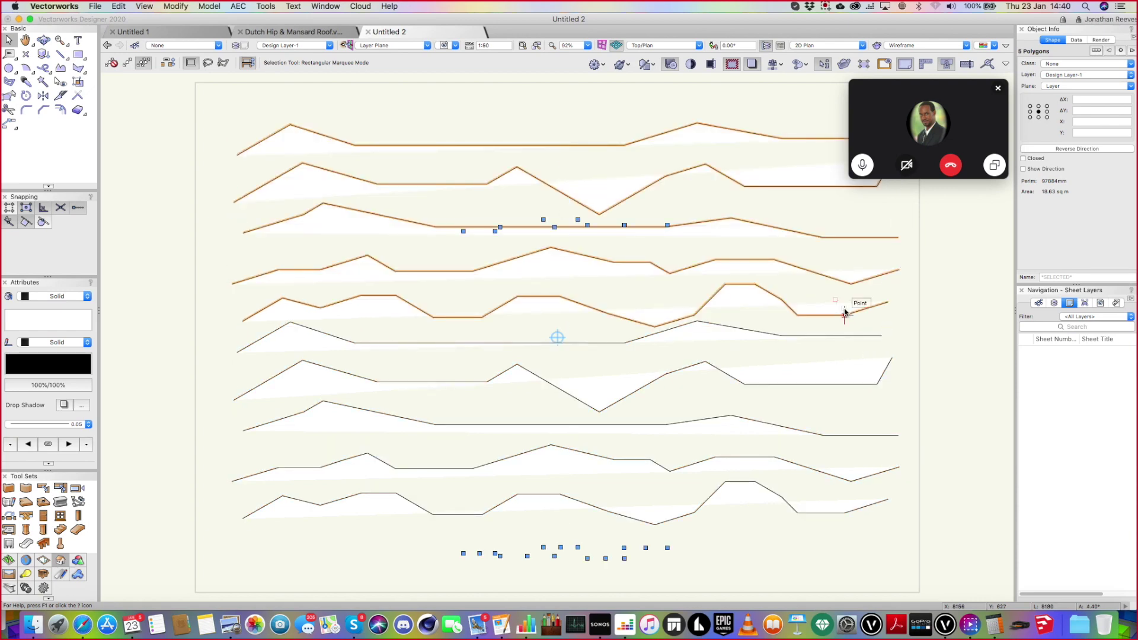
pyautogui.press('super+l')
pyautogui.press('super+l')
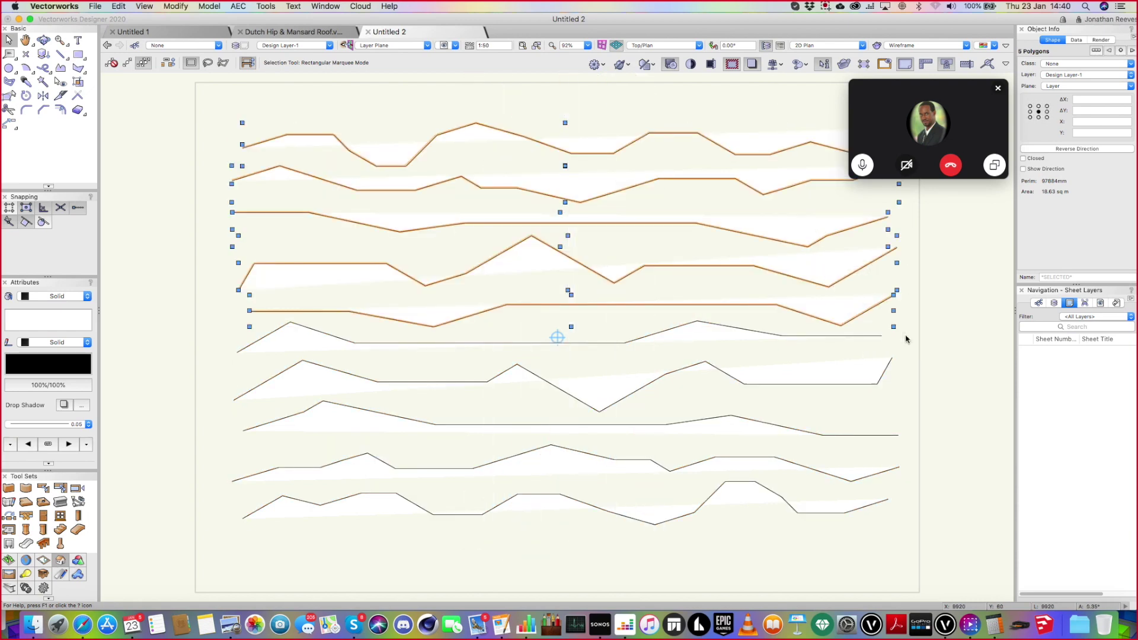
# In isometric view, set the fill of all ten contour polylines to None
pyautogui.press('super+3')
pyautogui.press('super+a')
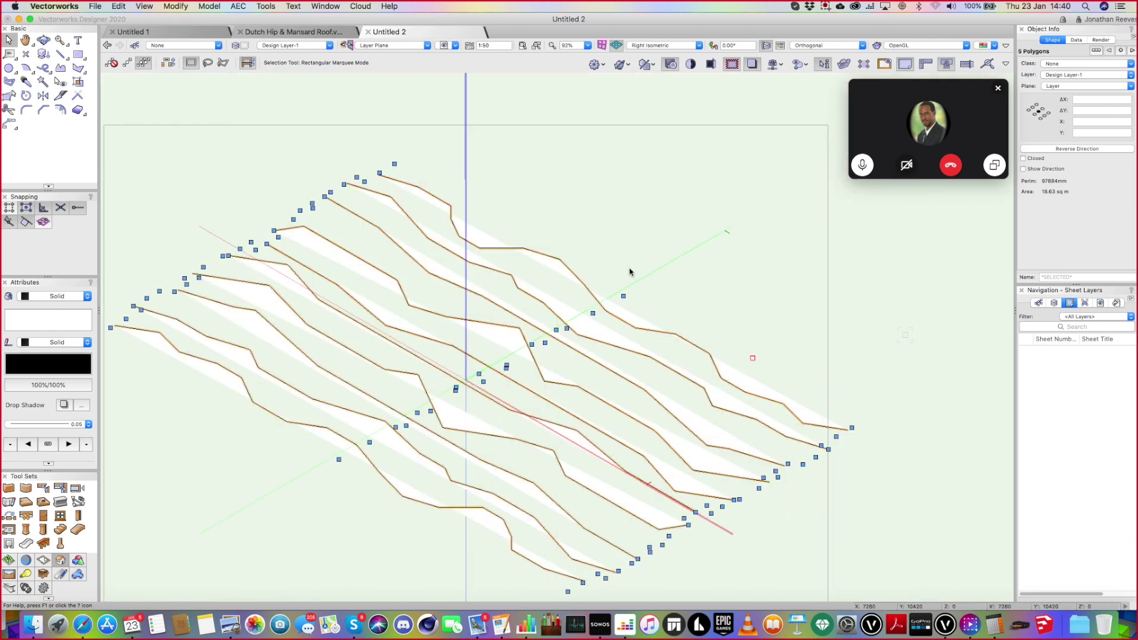
pyautogui.click(46, 297)
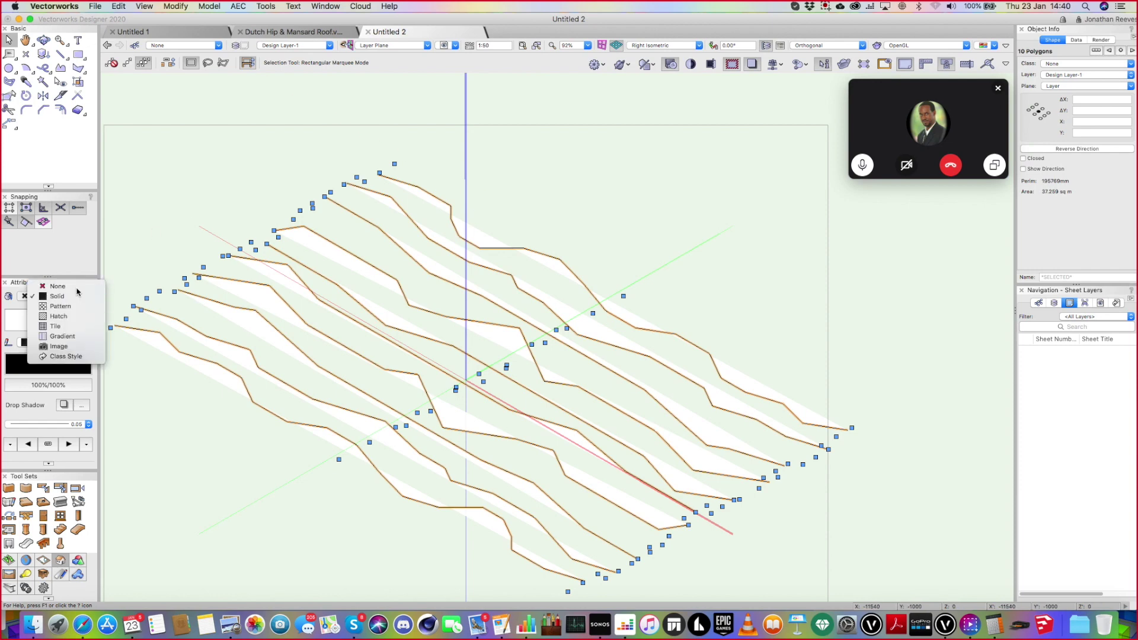
pyautogui.click(43, 285)
pyautogui.scroll(-3, 524, 247)
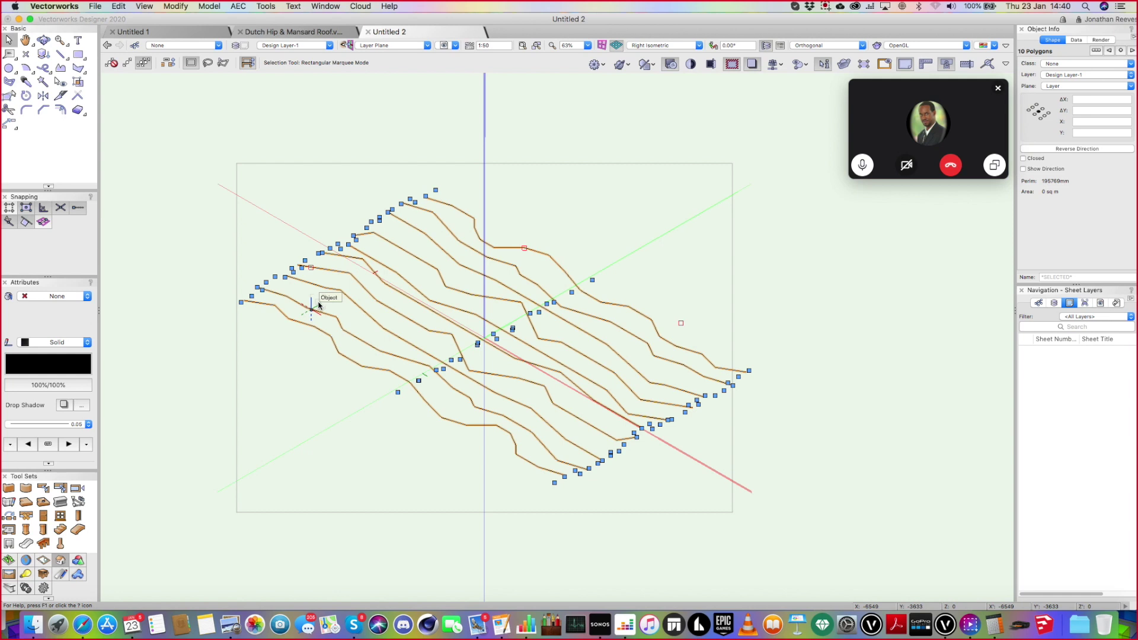
pyautogui.click(176, 6)
# Convert the ten contours to 3D polygons with Convert to 3D Polys and ungroup them
pyautogui.moveTo(223, 218)
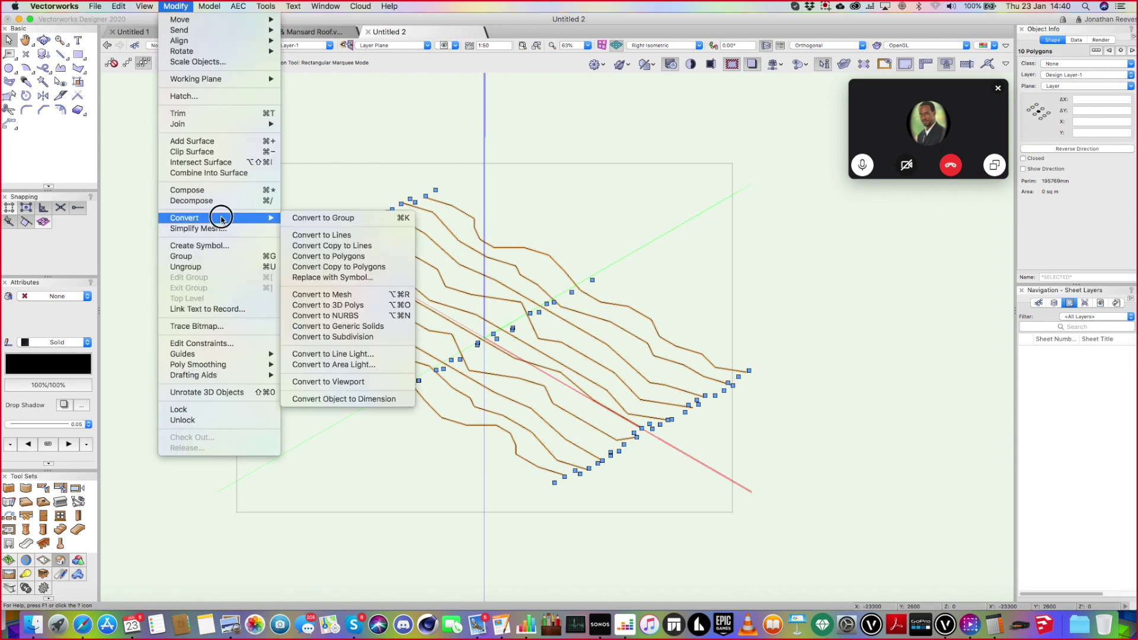
pyautogui.click(352, 307)
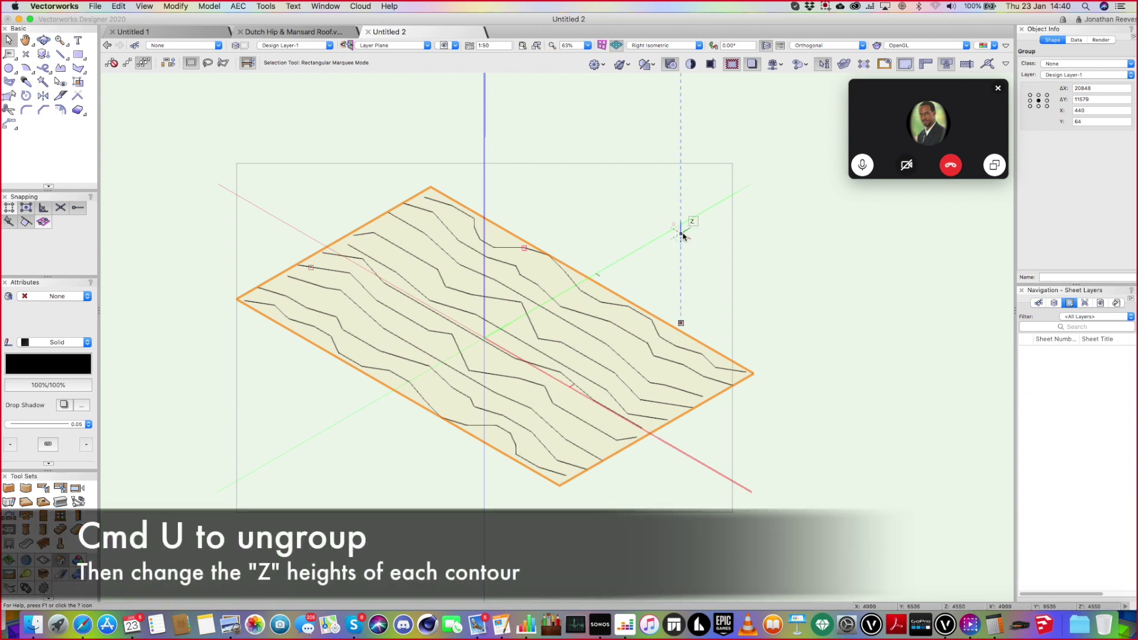
pyautogui.press('cmd+u')
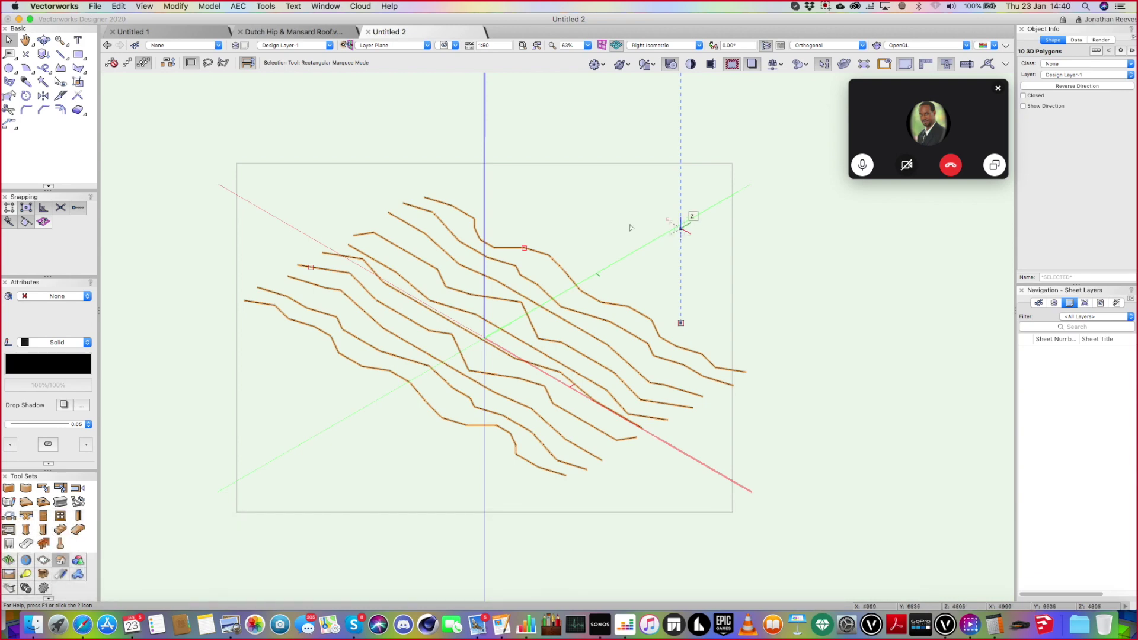
# Set the left-edge contour's Z height to 250 in Object Info
pyautogui.click(279, 296)
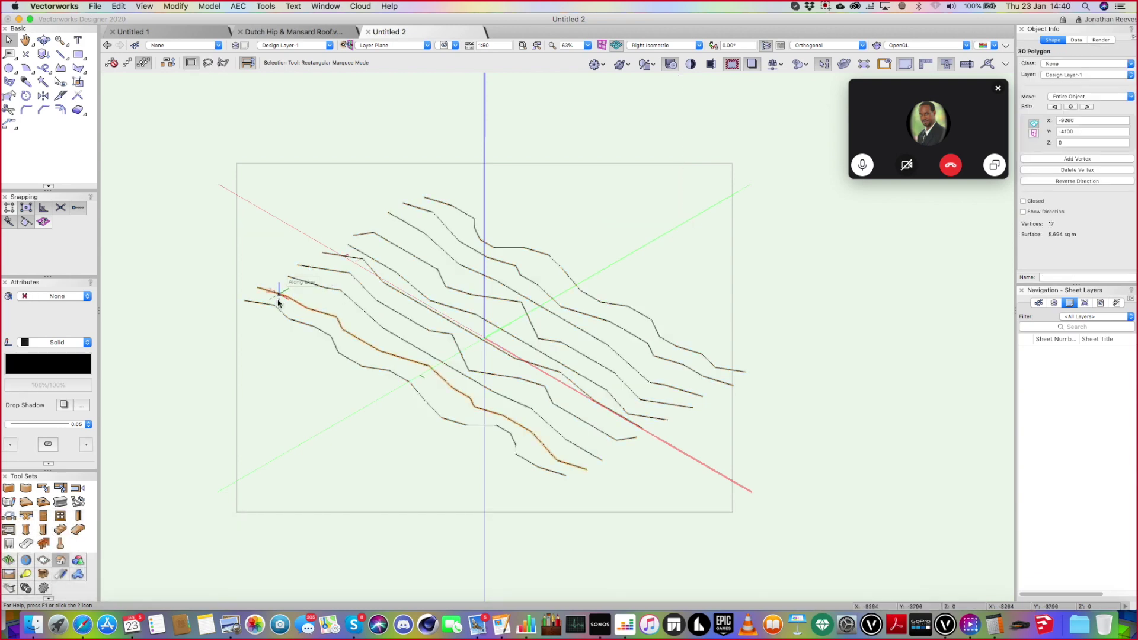
pyautogui.scroll(5, 278, 303)
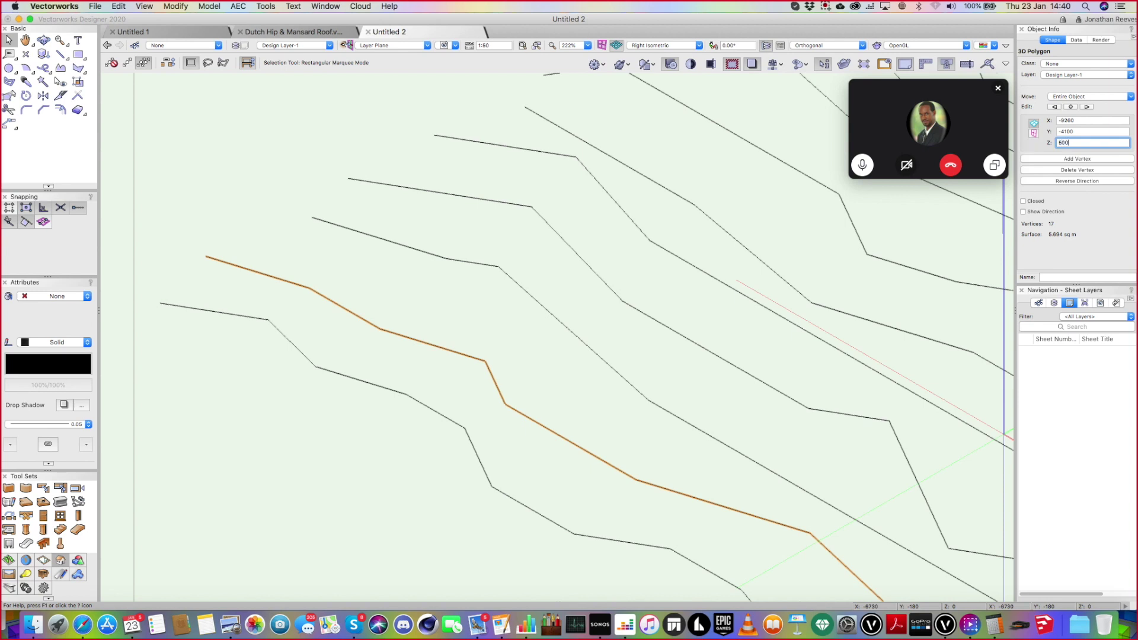
pyautogui.press('Return')
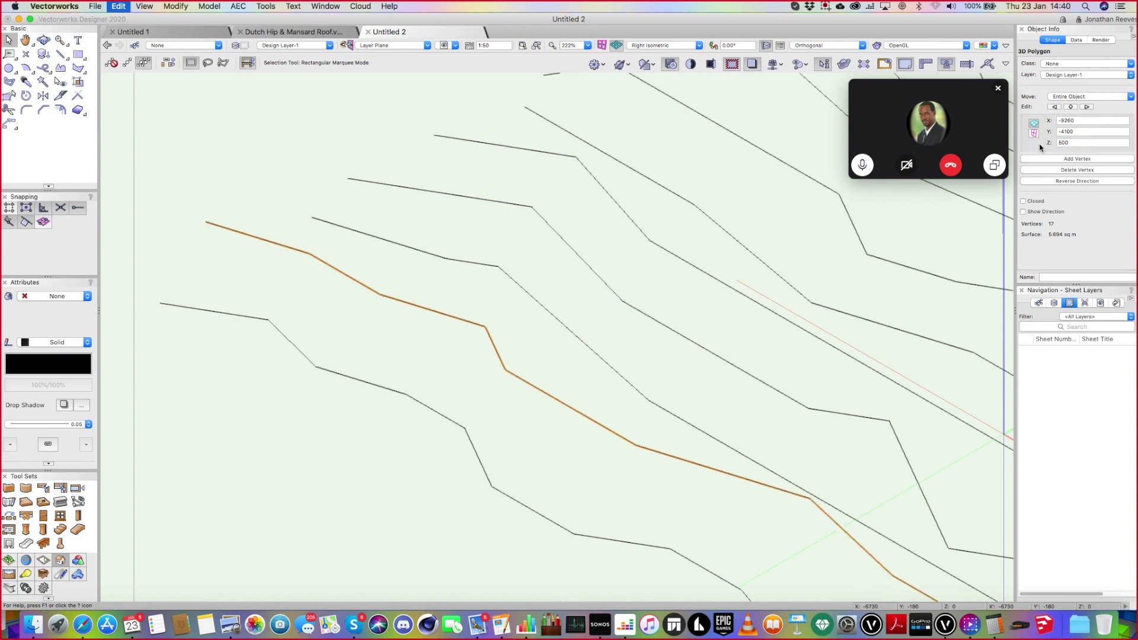
pyautogui.press('super+z')
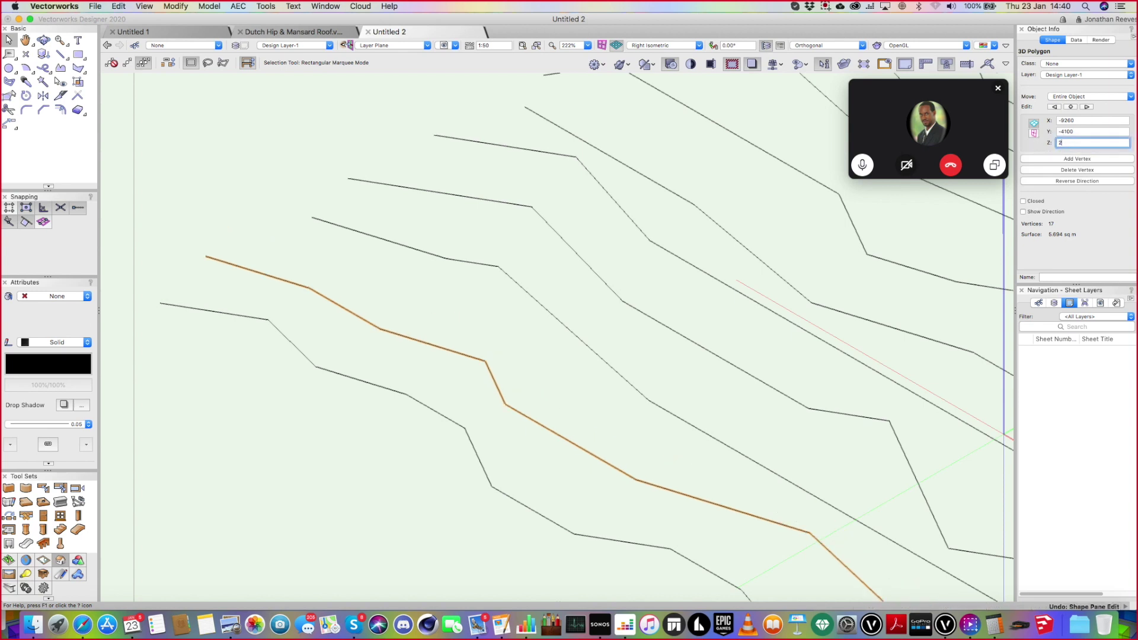
pyautogui.press('Return')
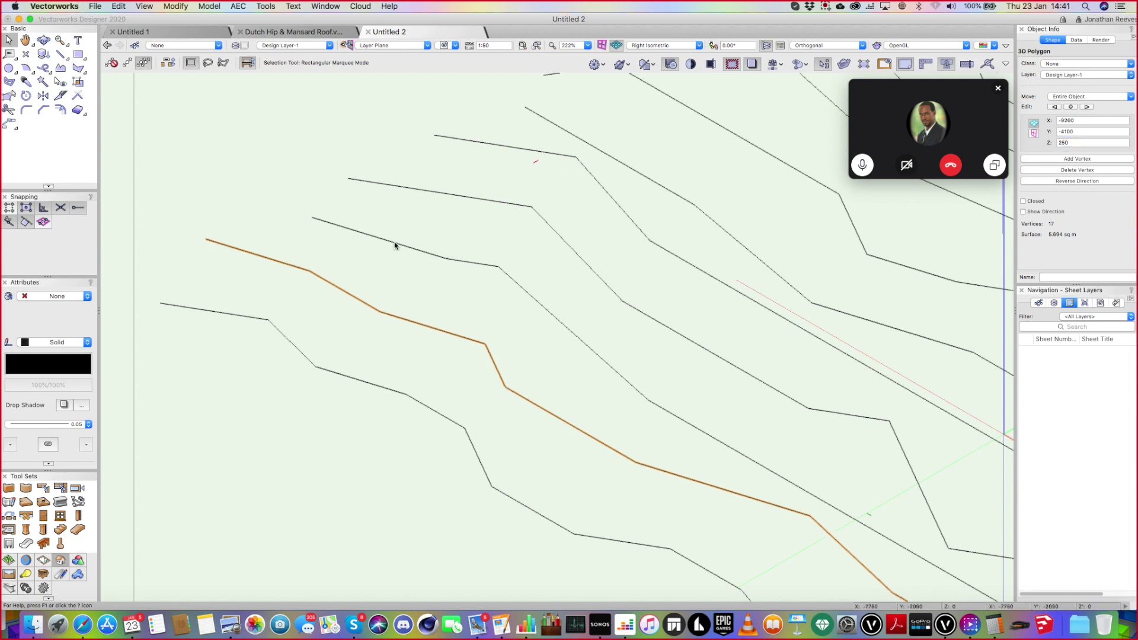
# Raise the next four contours up the slope to Z heights 500, 750, 1000 and 1250
pyautogui.click(393, 245)
pyautogui.click(1060, 143)
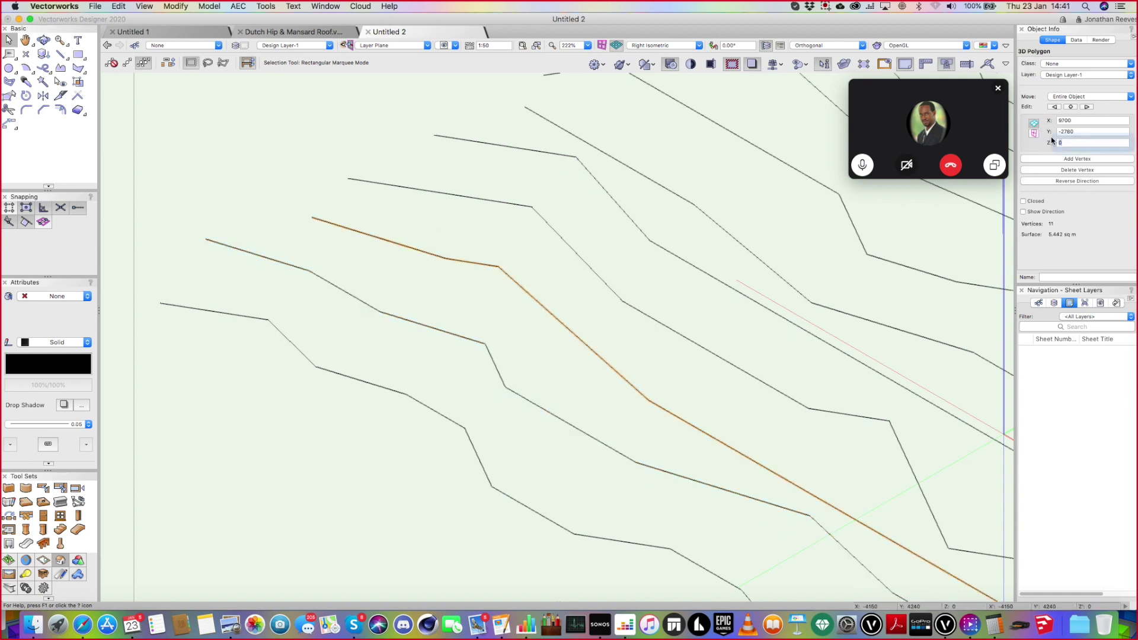
pyautogui.press('Return')
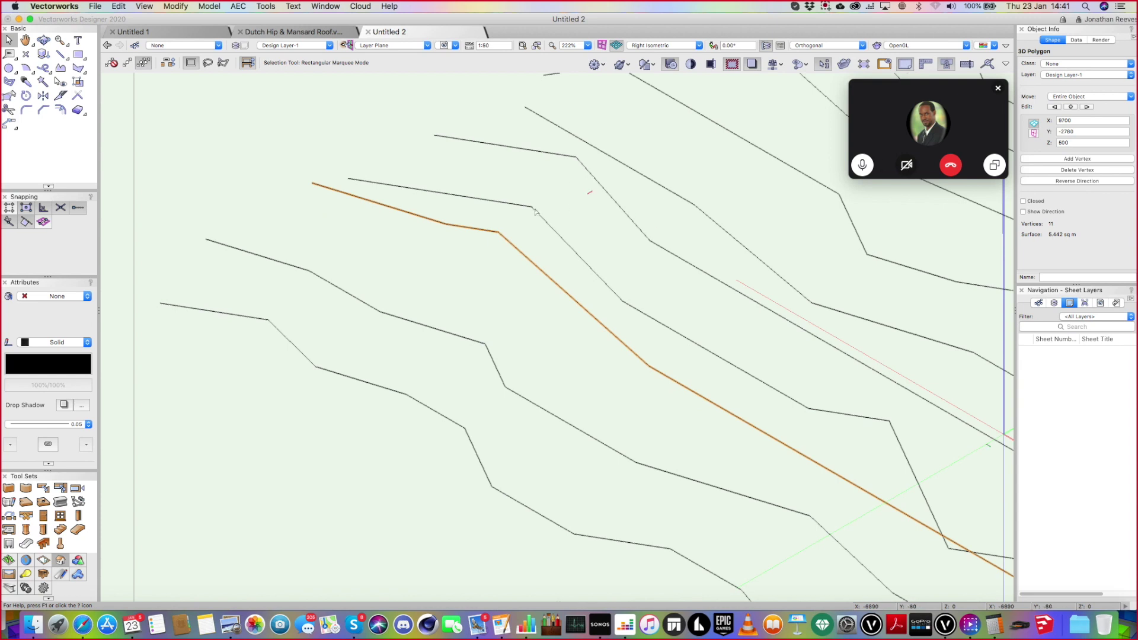
pyautogui.click(475, 197)
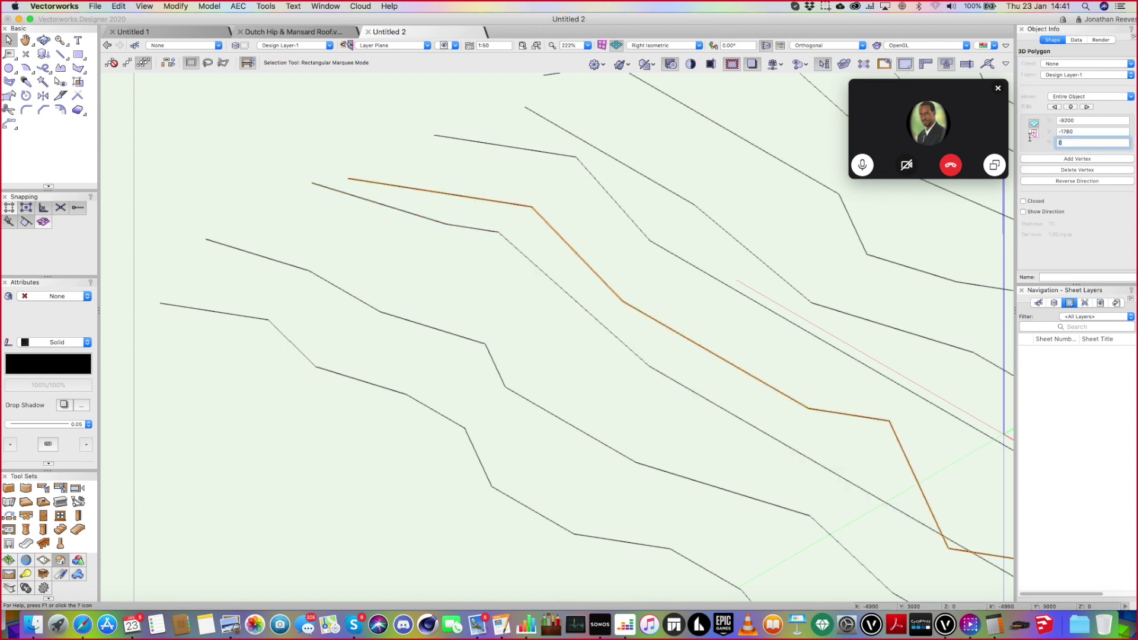
pyautogui.press('Return')
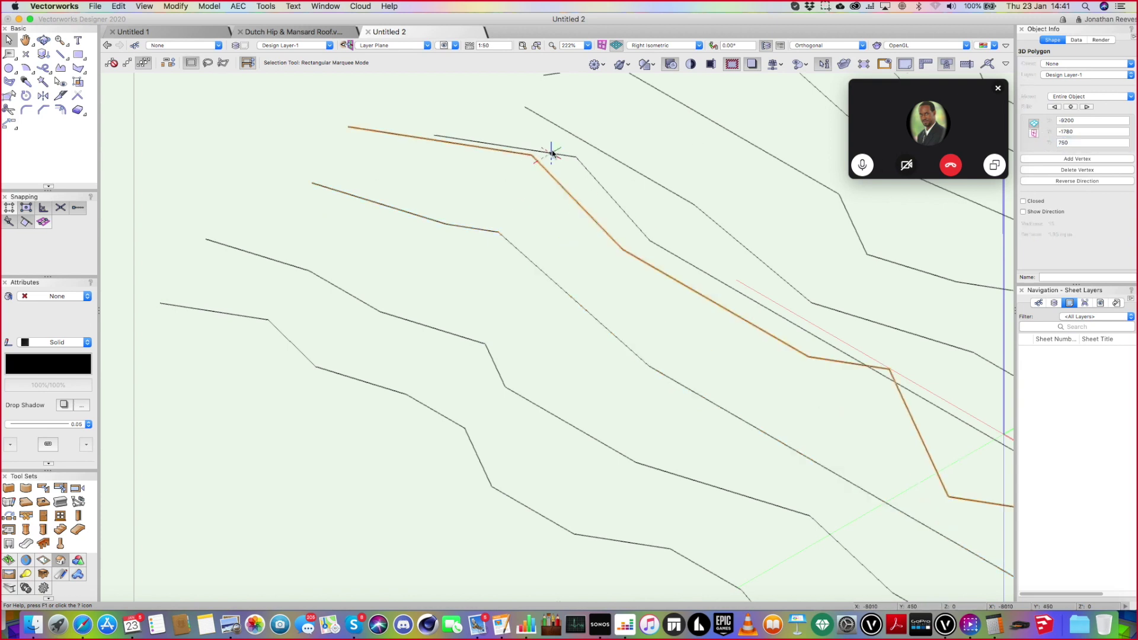
pyautogui.click(1055, 143)
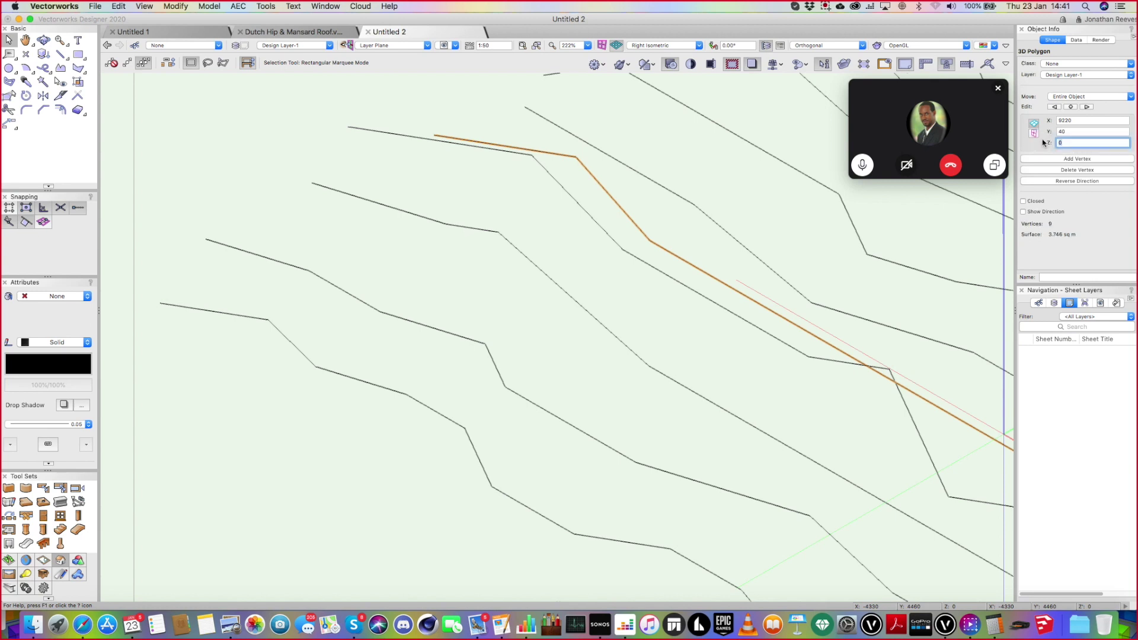
pyautogui.press('Return')
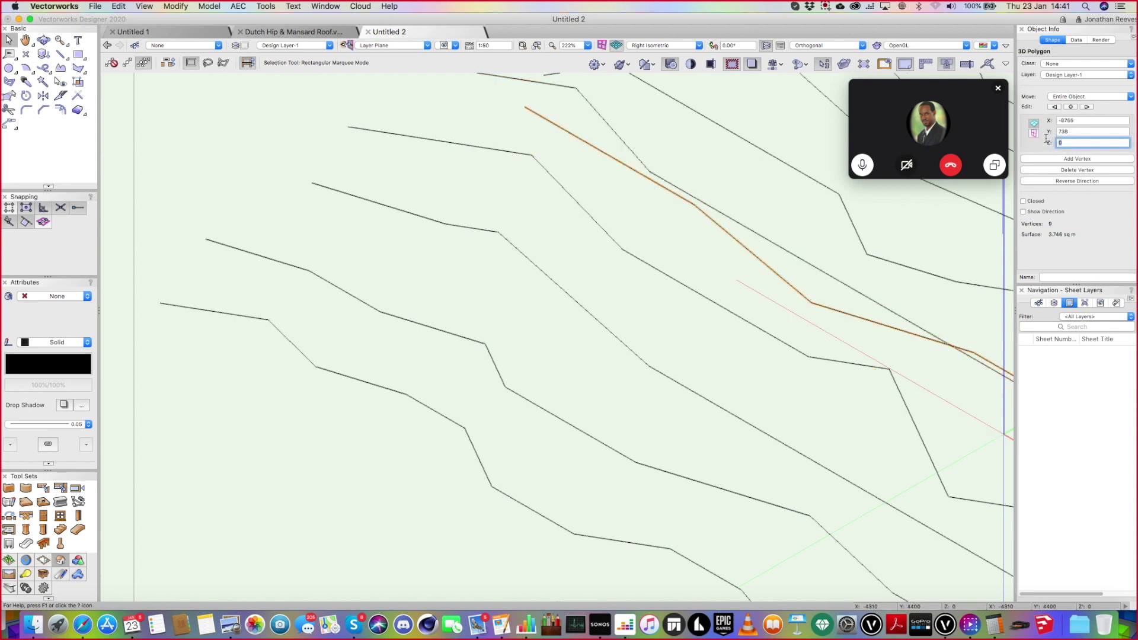
pyautogui.press('Return')
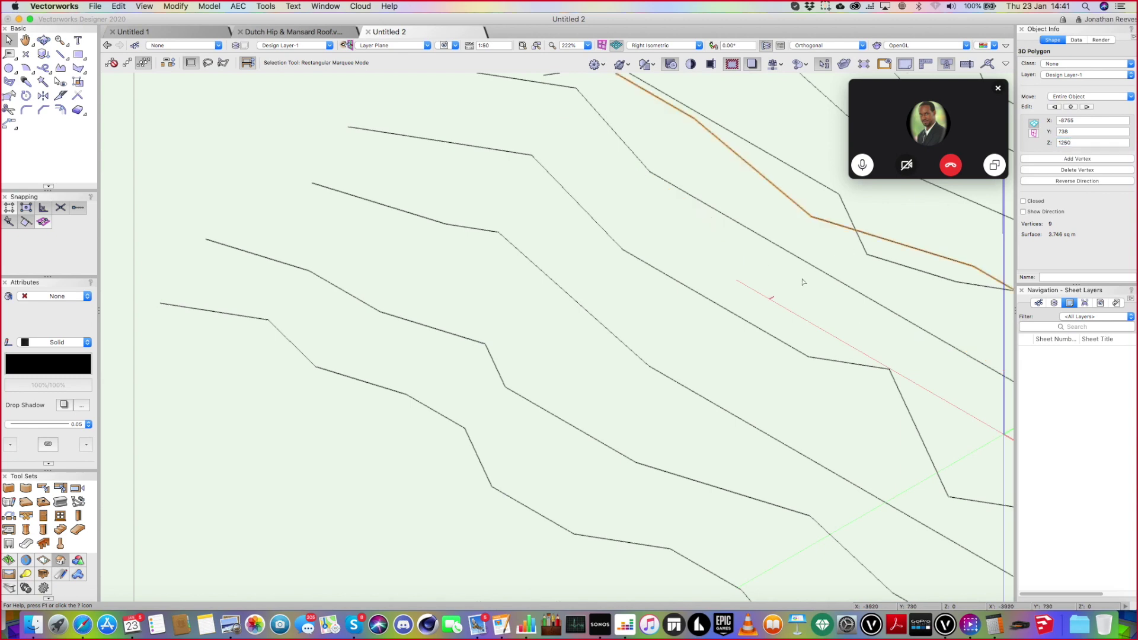
pyautogui.scroll(-6, 800, 280)
pyautogui.moveTo(818, 282); pyautogui.dragTo(559, 247, button='middle')
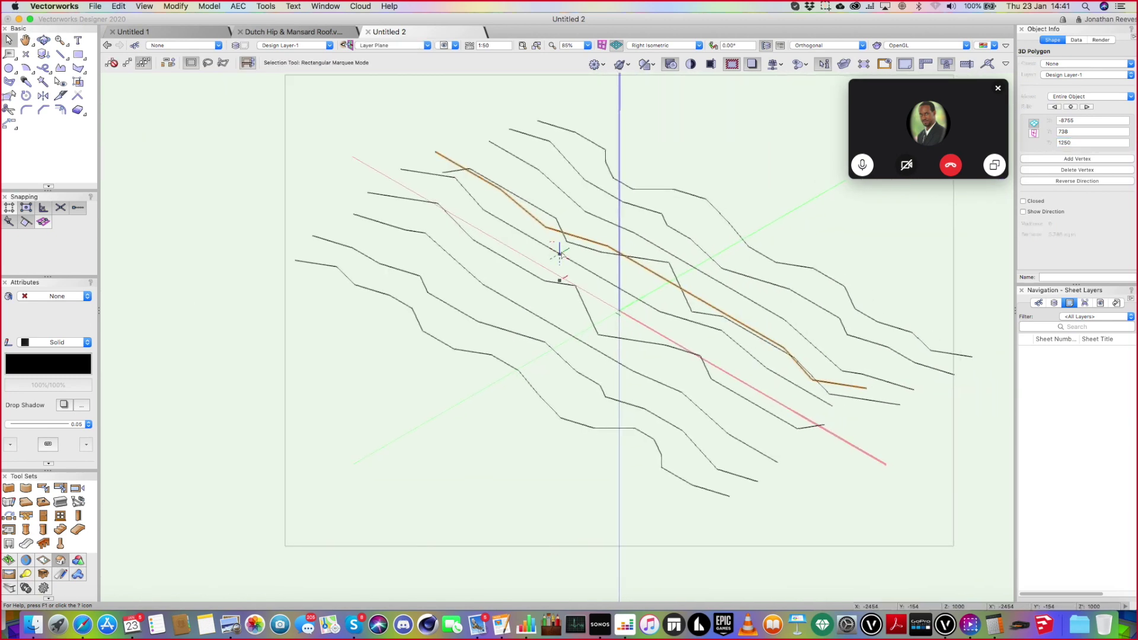
# In Right view, lift the six ground-level contours with a Move Y offset of 250
pyautogui.press('6')
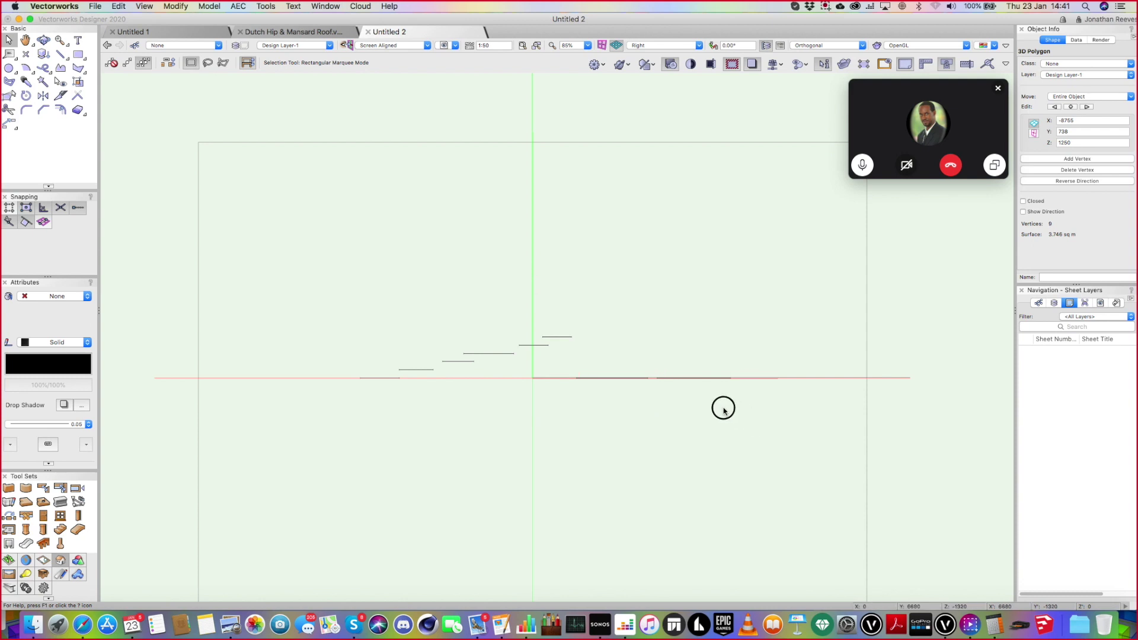
pyautogui.moveTo(723, 409); pyautogui.dragTo(558, 358)
pyautogui.moveTo(586, 293); pyautogui.dragTo(577, 337)
pyautogui.press('super+m')
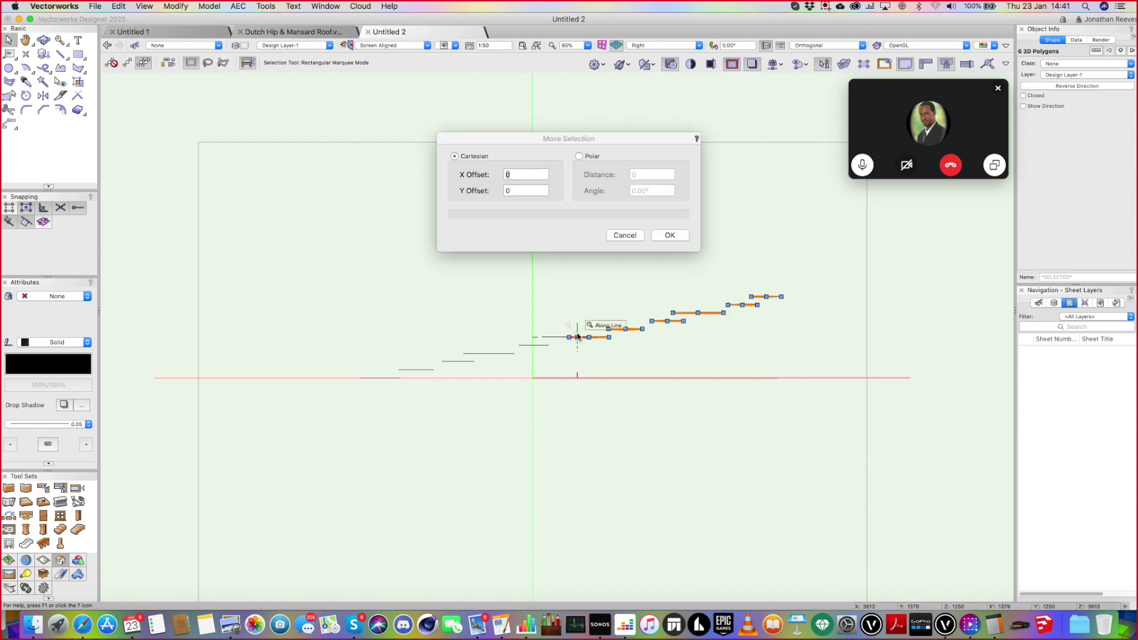
pyautogui.press('Tab')
pyautogui.write('250')
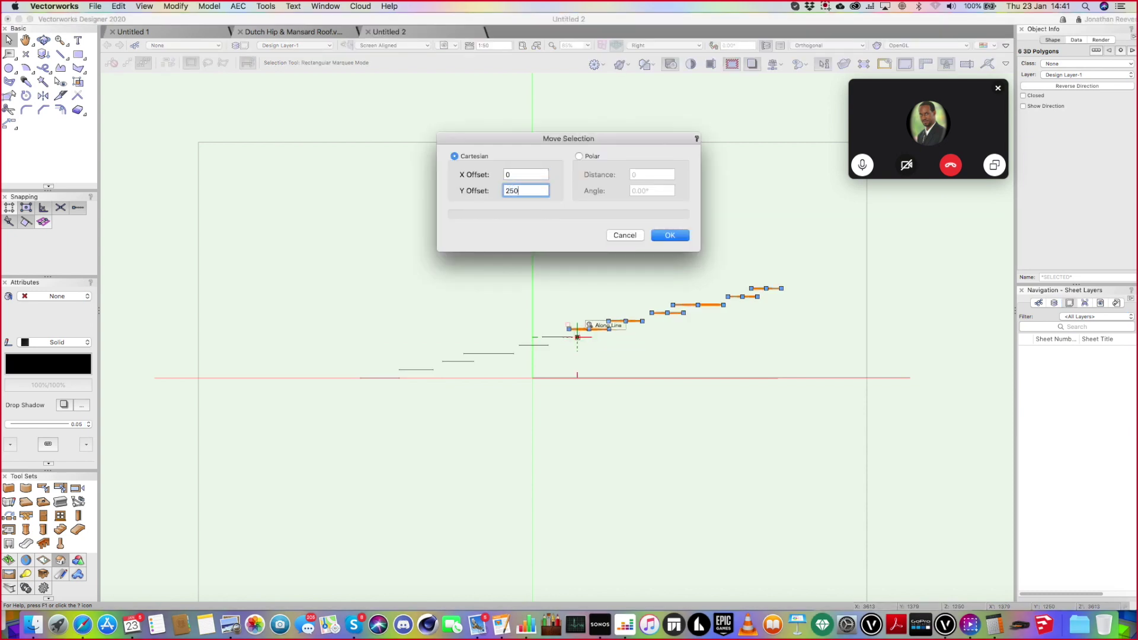
pyautogui.press('Return')
pyautogui.press('1')
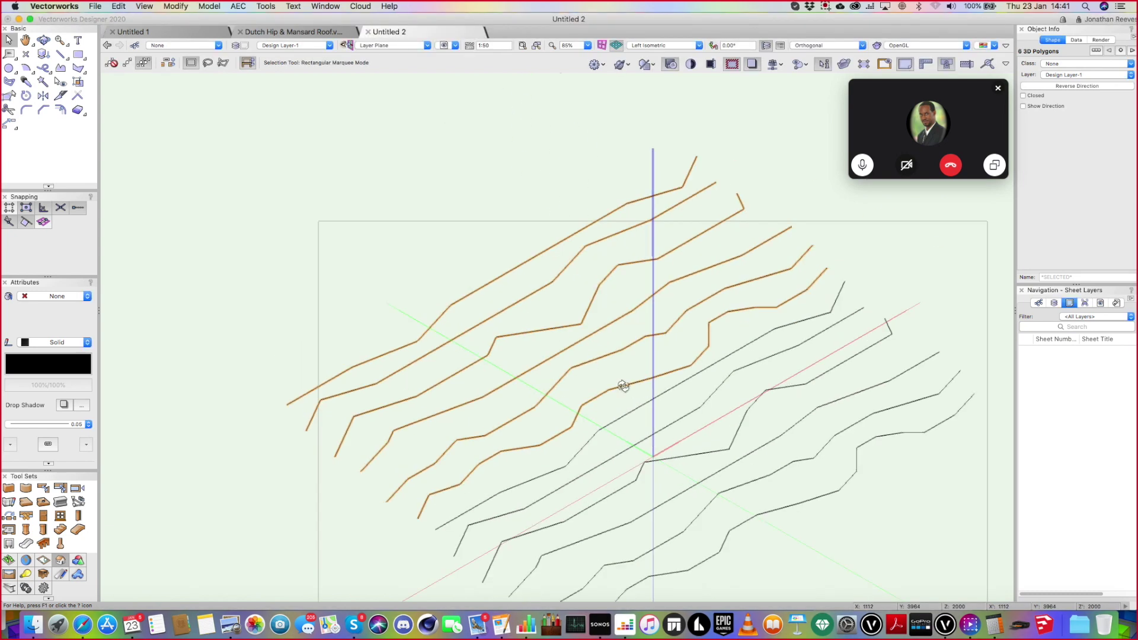
pyautogui.keyDown('super'); pyautogui.moveTo(623, 386); pyautogui.dragTo(107, 349, button='middle'); pyautogui.keyUp('super')
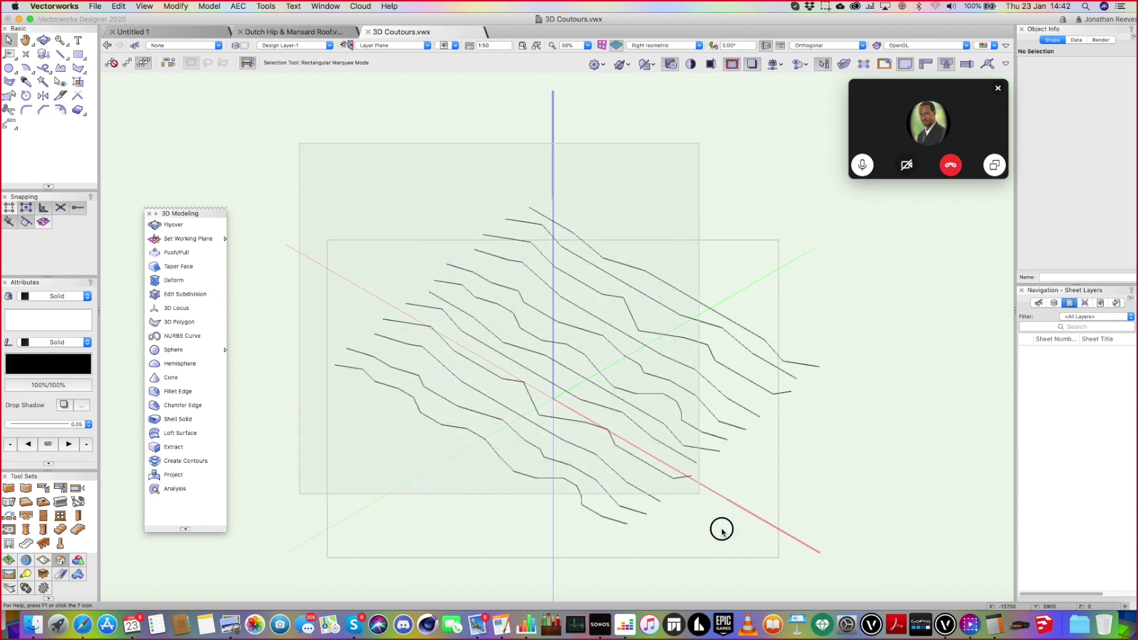
# Select all twelve 3D contours and run AEC > Terrain > Site Model from Source Data
pyautogui.moveTo(721, 531); pyautogui.dragTo(854, 566)
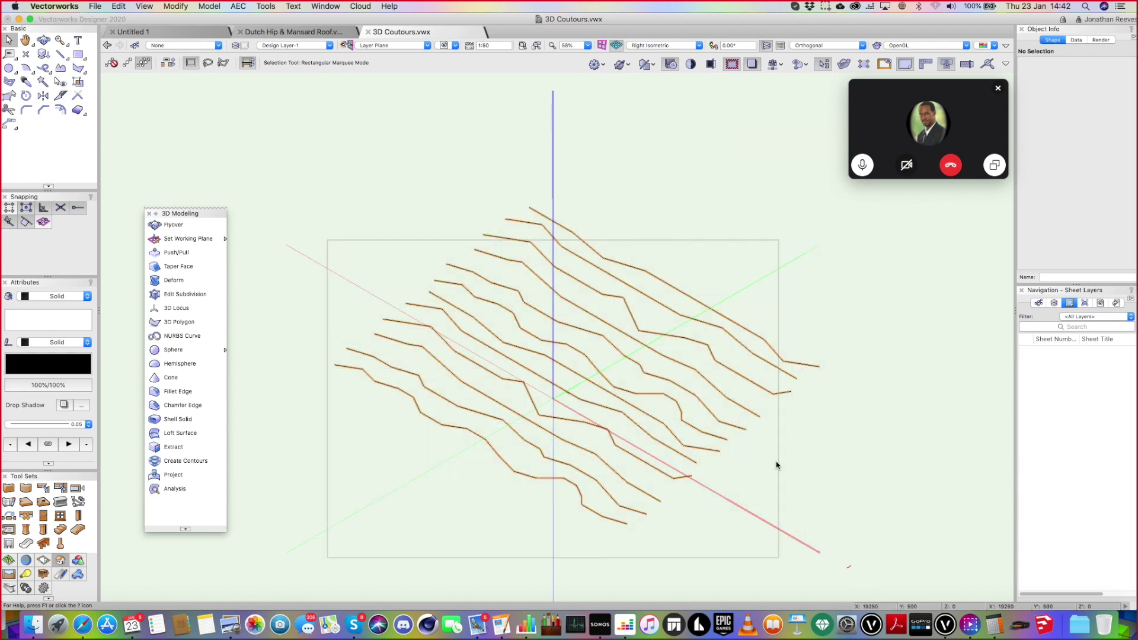
pyautogui.click(237, 7)
pyautogui.moveTo(259, 223)
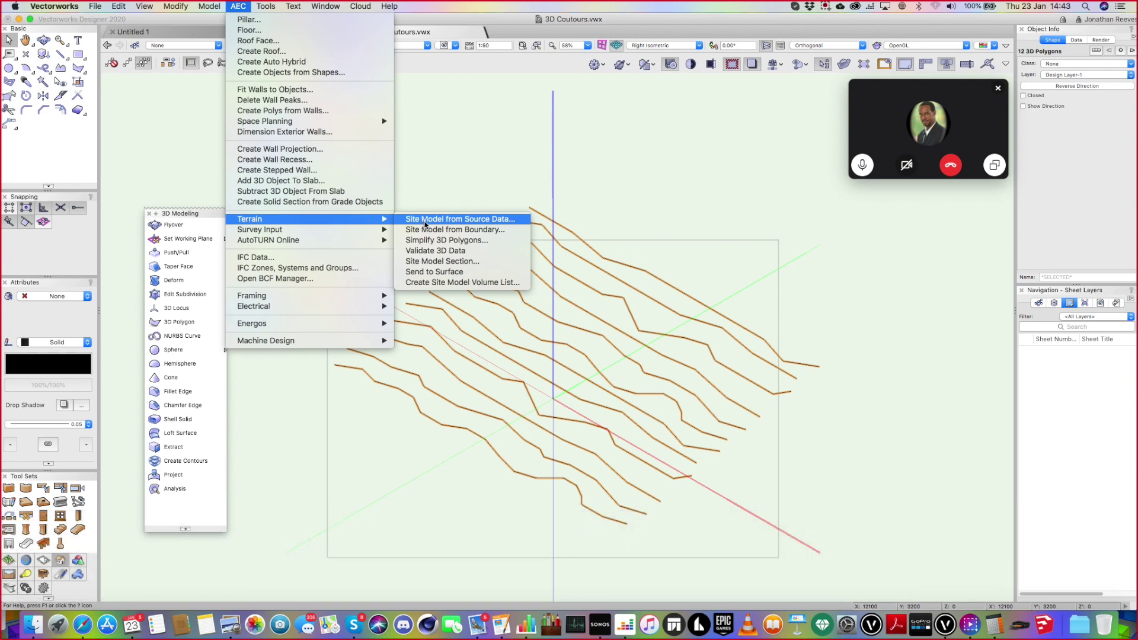
pyautogui.click(425, 220)
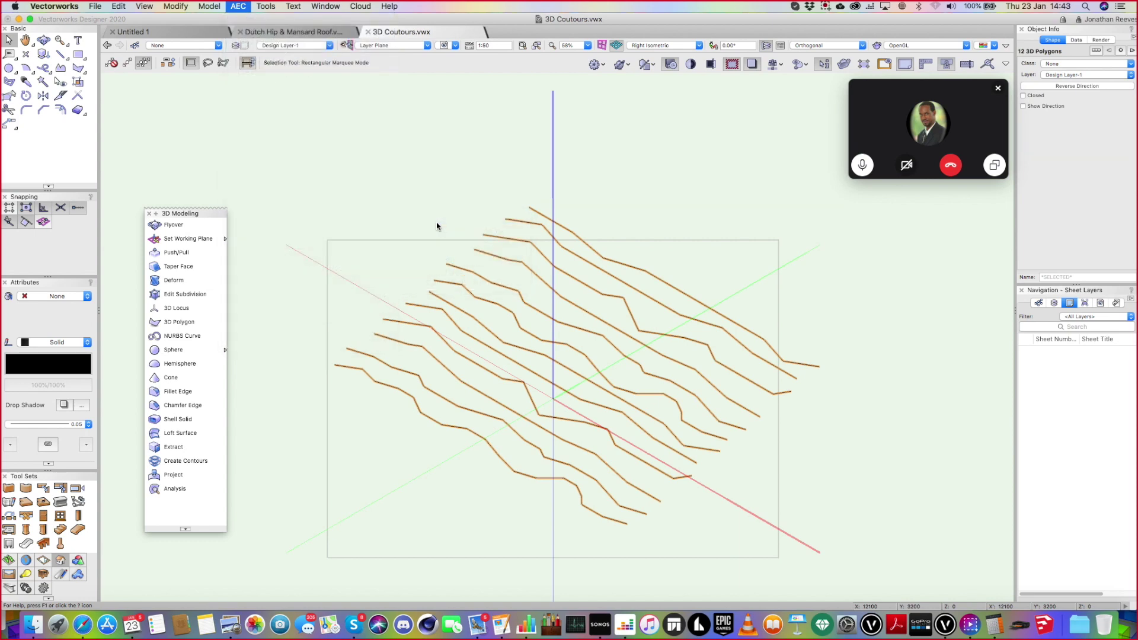
# Set the General Minor Contour Interval to 250 and build the site model
pyautogui.moveTo(543, 77); pyautogui.dragTo(466, 122)
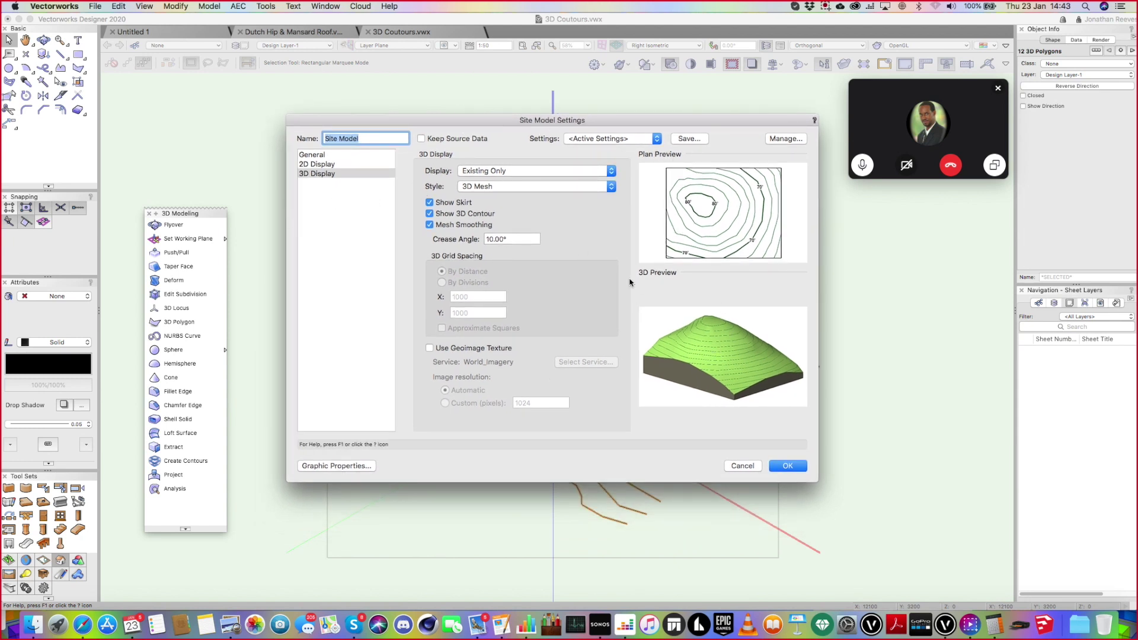
pyautogui.click(328, 157)
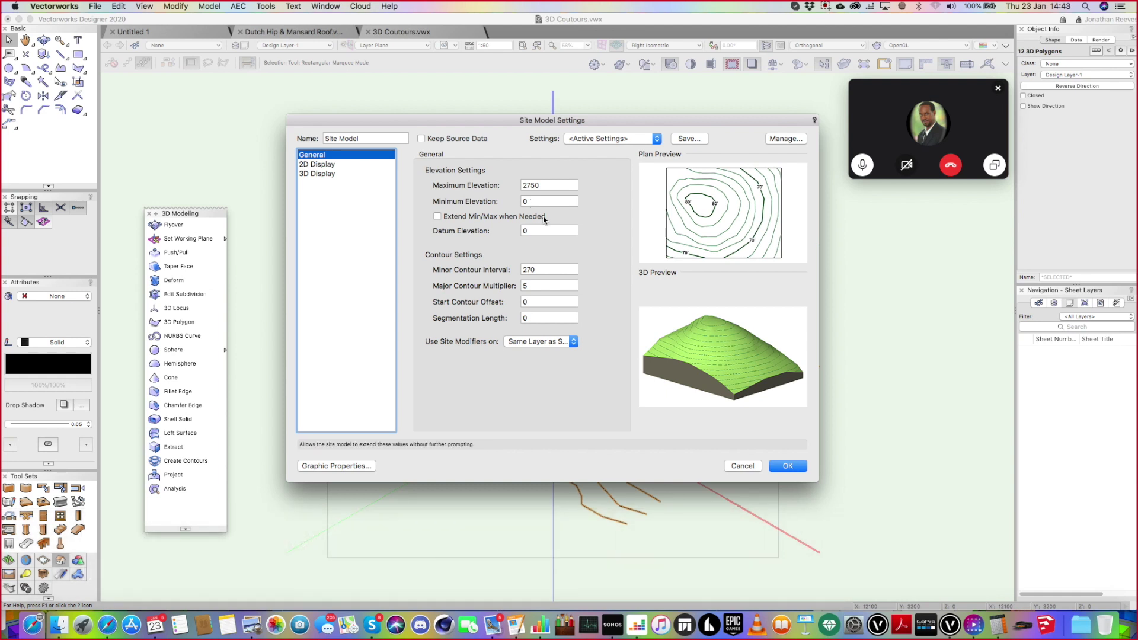
pyautogui.doubleClick(527, 270)
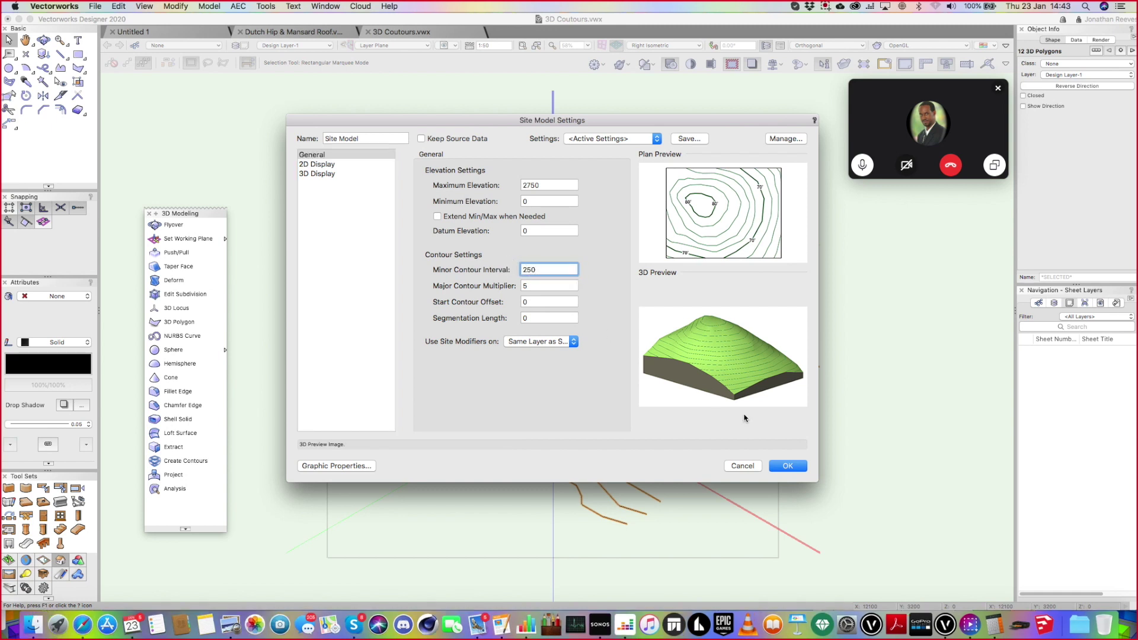
pyautogui.click(788, 466)
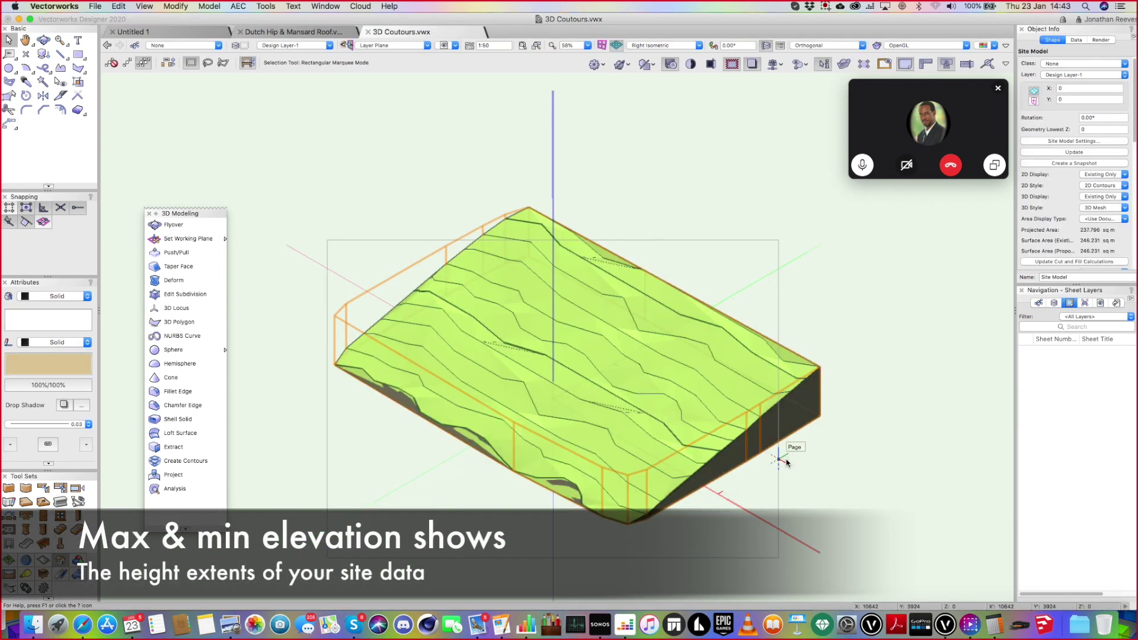
# Inspect the new terrain, switching between the orbited 3D view and the 2D plan
pyautogui.moveTo(572, 432)
pyautogui.keyDown('shift'); pyautogui.mouseDown(button='middle')
pyautogui.moveTo(536, 457)
pyautogui.moveTo(495, 358)
pyautogui.moveTo(411, 354)
pyautogui.moveTo(686, 439)
pyautogui.moveTo(790, 332)
pyautogui.moveTo(617, 386)
pyautogui.moveTo(585, 426)
pyautogui.mouseUp(button='middle'); pyautogui.keyUp('shift')
pyautogui.press('F5')
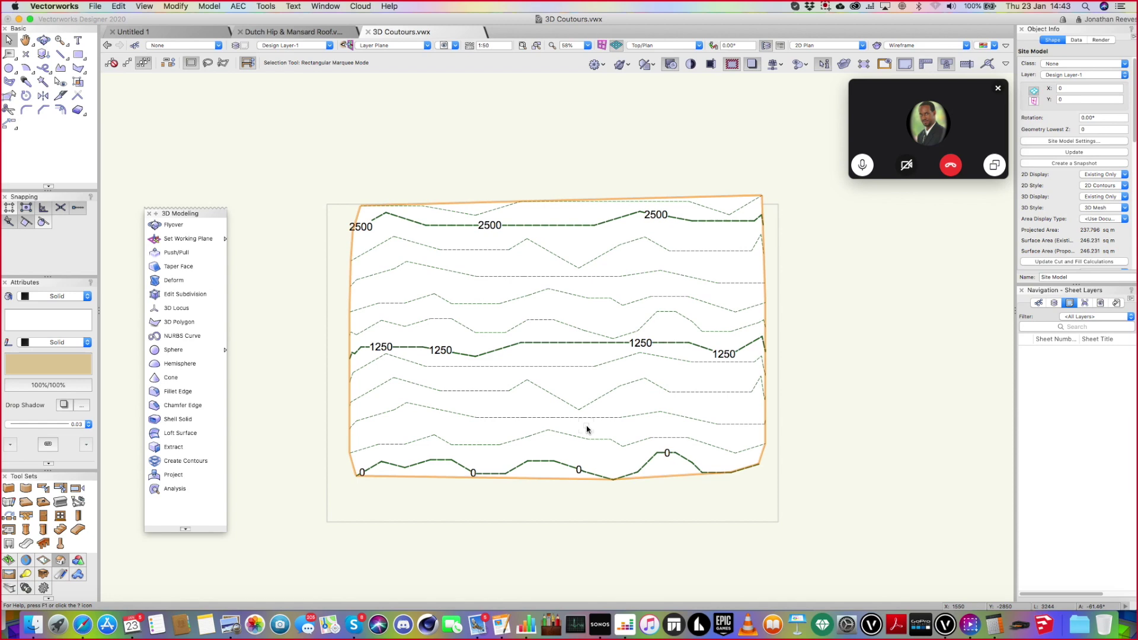
pyautogui.press('super+z')
pyautogui.press('F5')
# Change the minor contour interval to 50 and view the terrain shaded in Right Isometric
pyautogui.click(1078, 142)
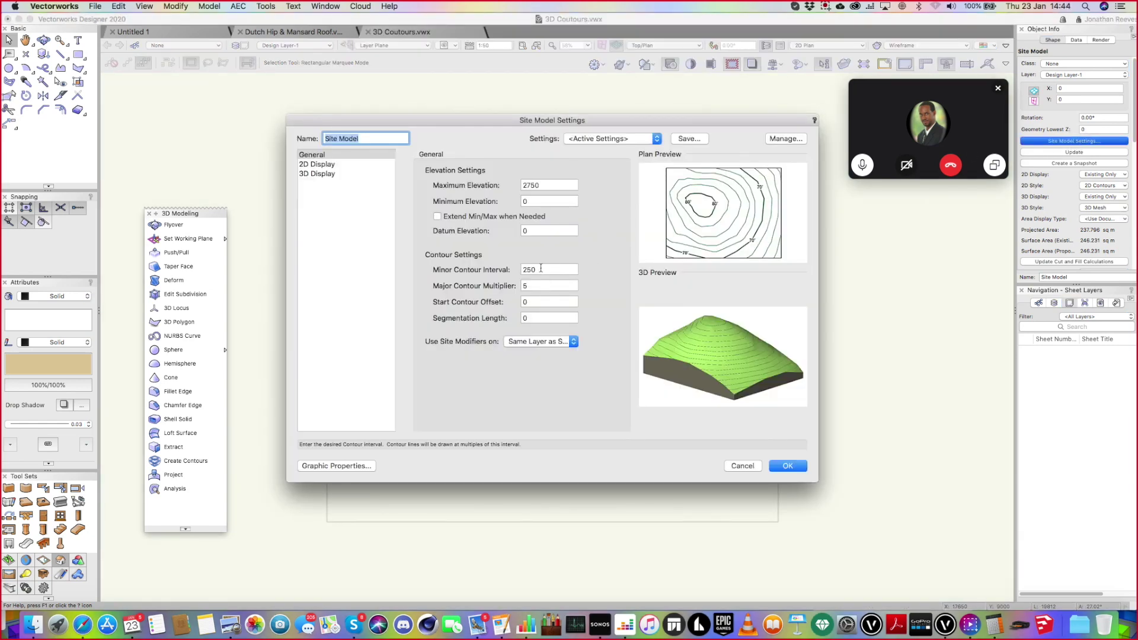
pyautogui.doubleClick(541, 268)
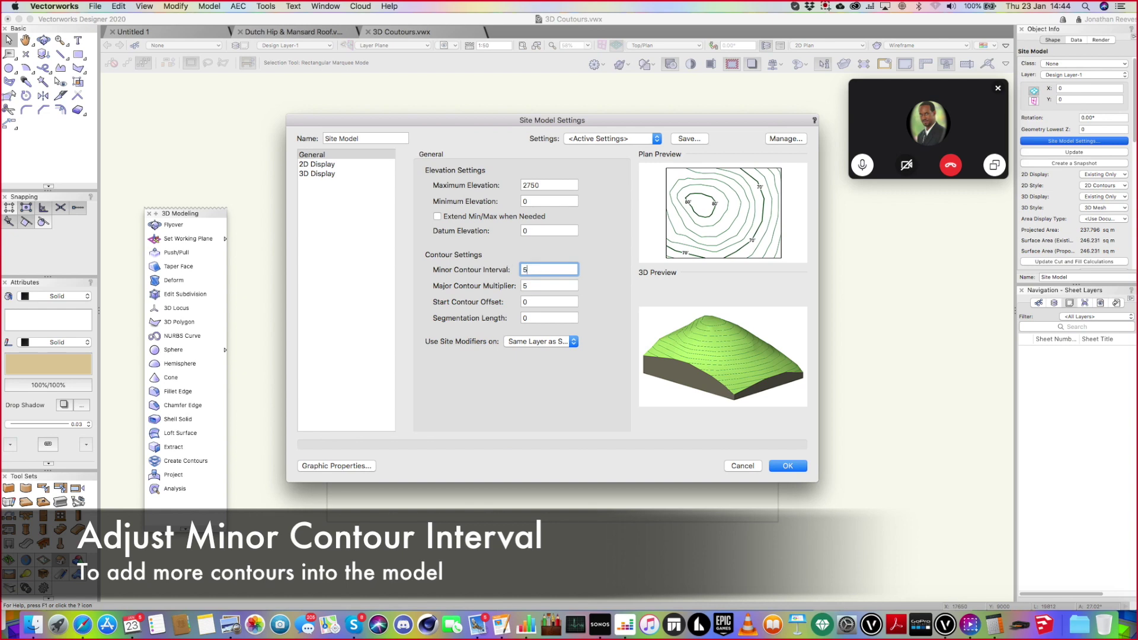
pyautogui.write('50')
pyautogui.click(787, 466)
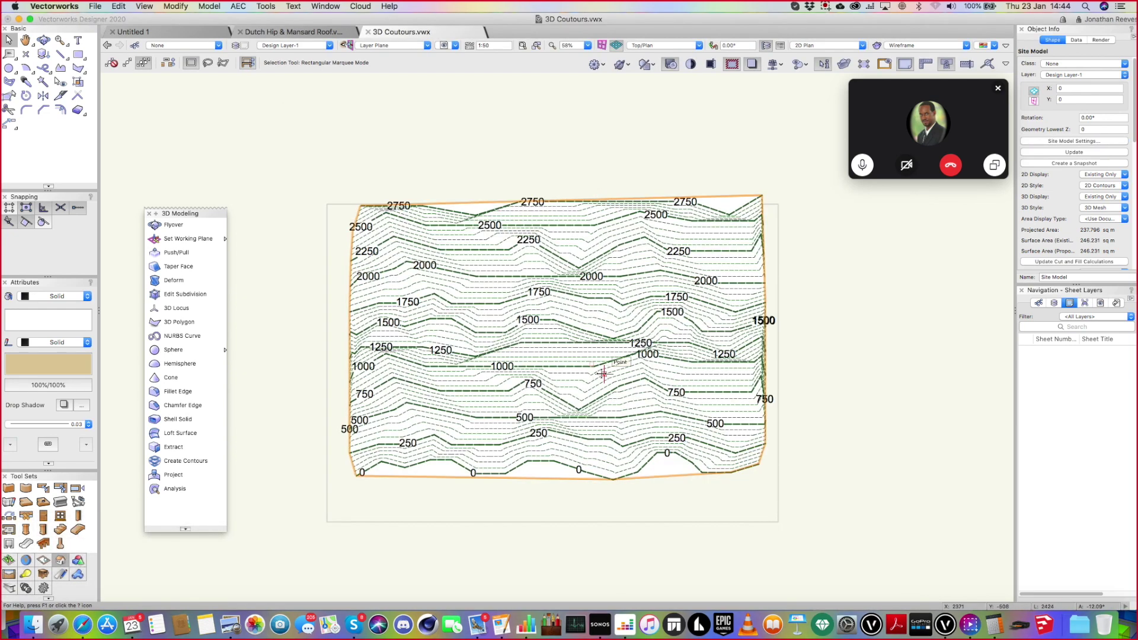
pyautogui.press('3')
pyautogui.press('super+shift+g')
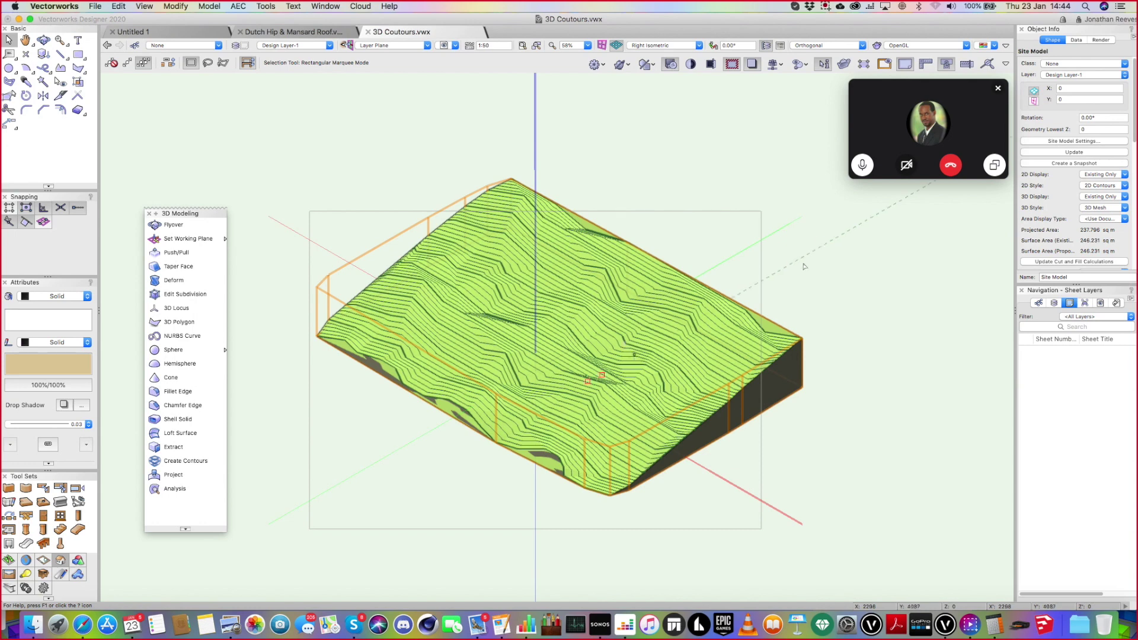
# Change the site model's minor contour interval to 100
pyautogui.click(1088, 142)
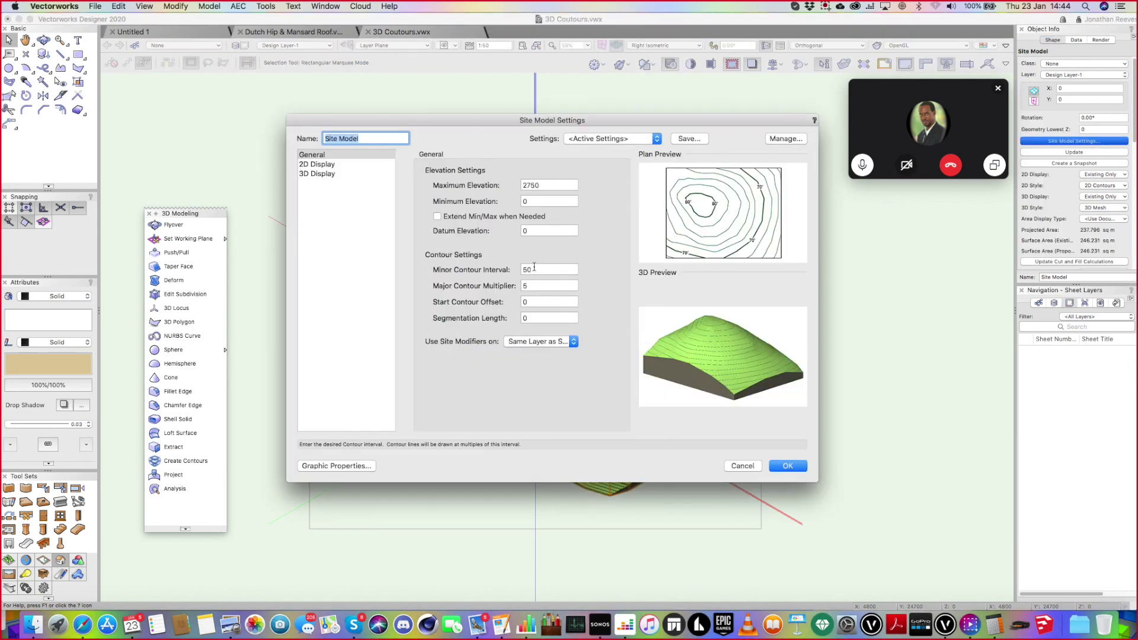
pyautogui.moveTo(529, 268); pyautogui.dragTo(508, 271)
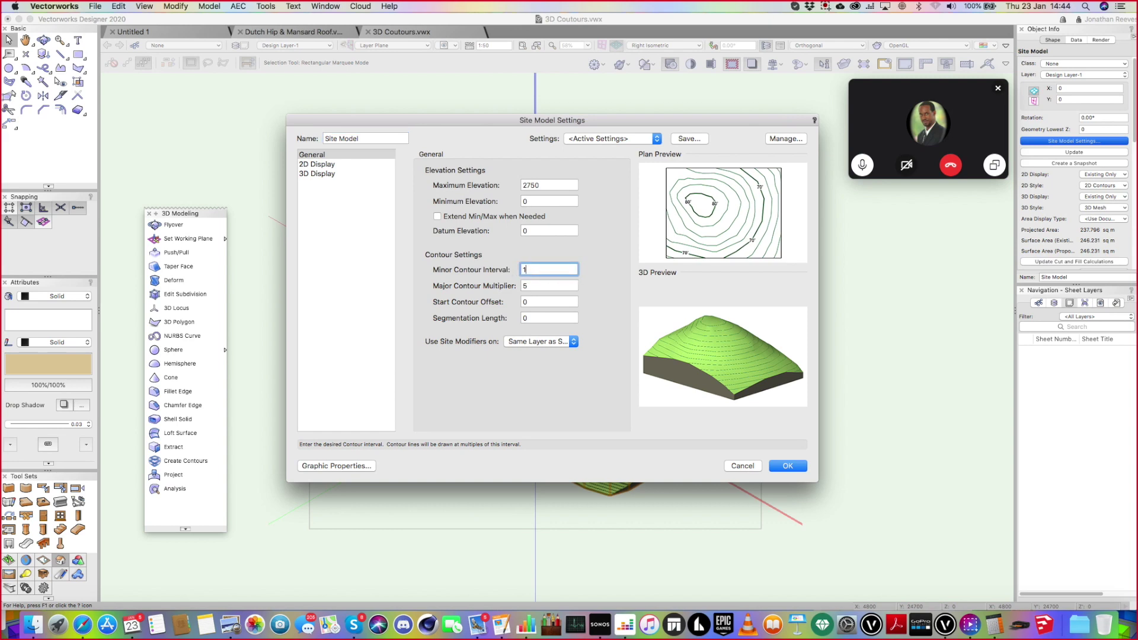
pyautogui.write('100')
pyautogui.press('Return')
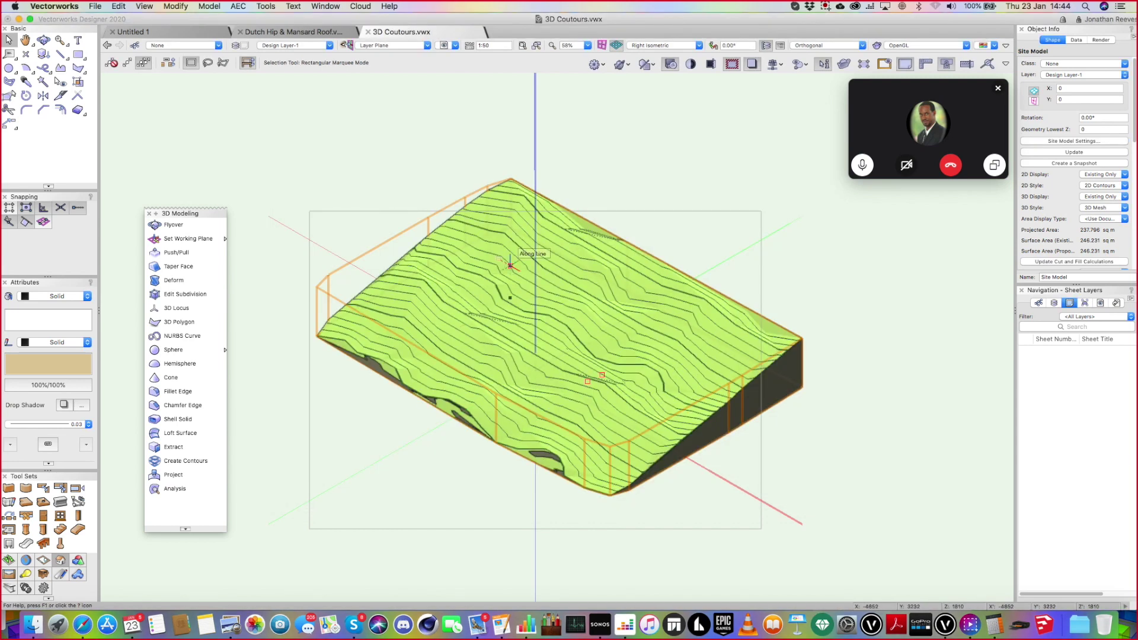
pyautogui.click(1067, 143)
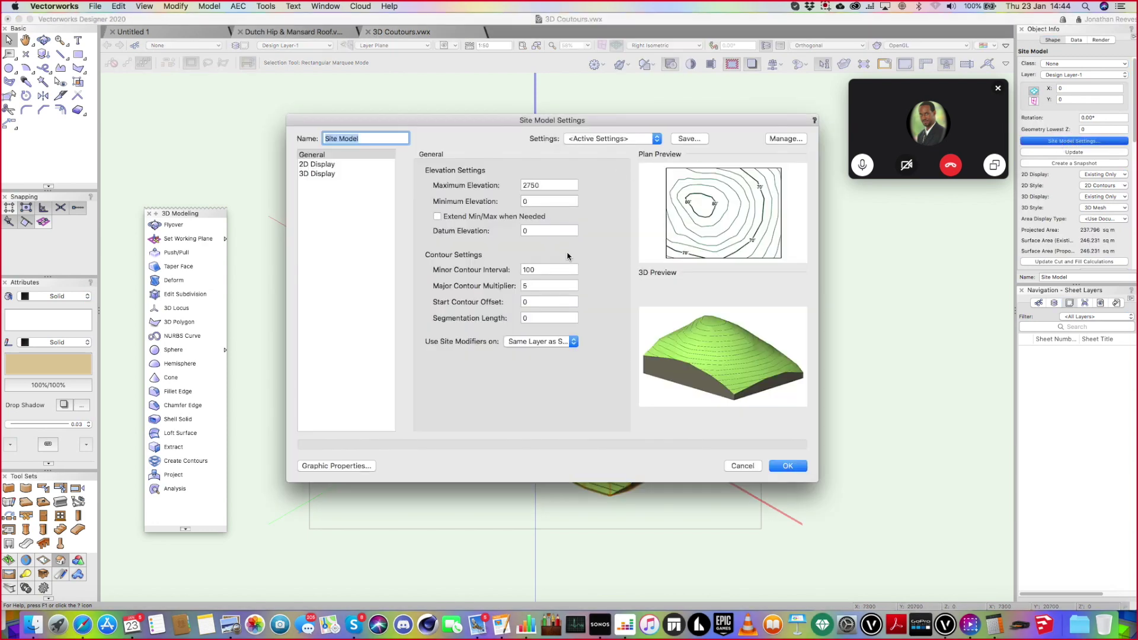
# Turn on Show Flow Arrows in the site model's 2D Display settings and return to Top/Plan
pyautogui.click(325, 165)
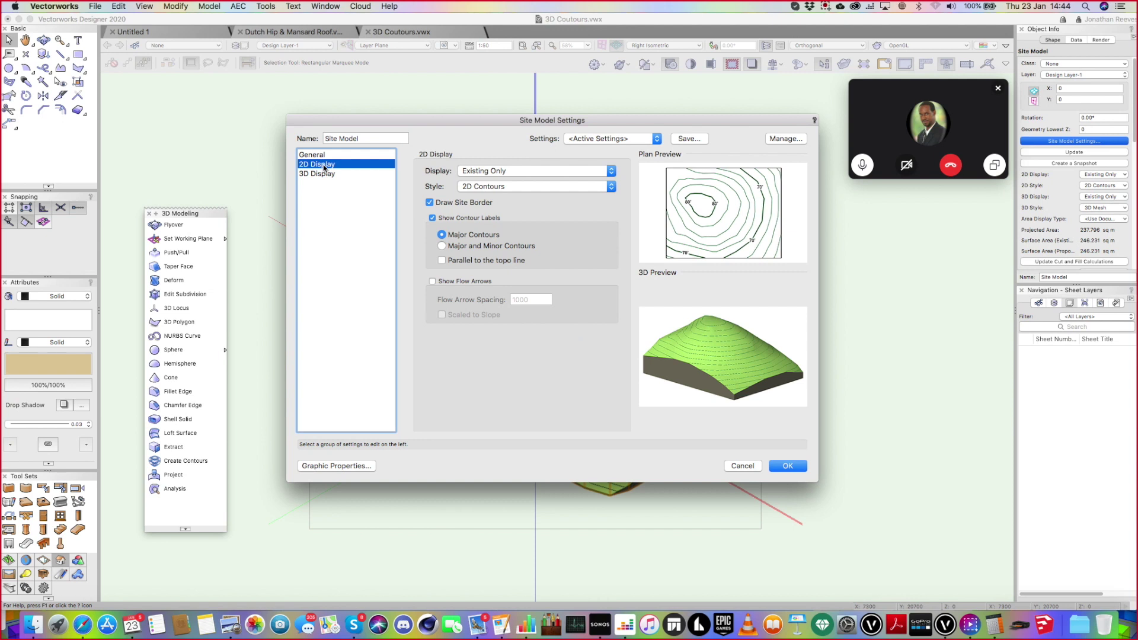
pyautogui.click(321, 156)
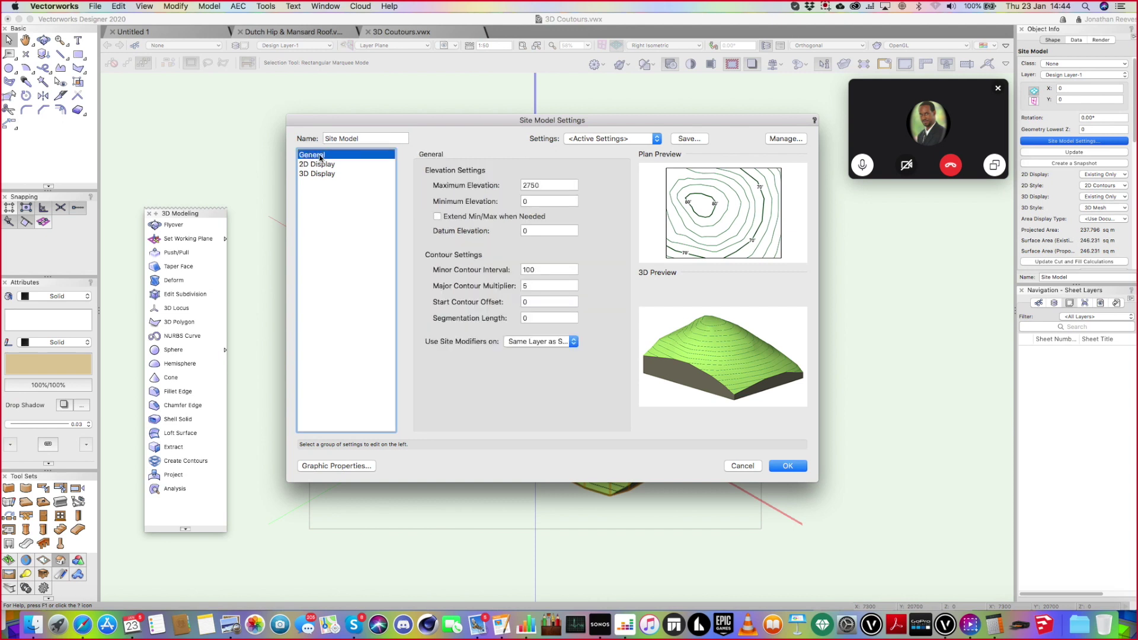
pyautogui.click(322, 165)
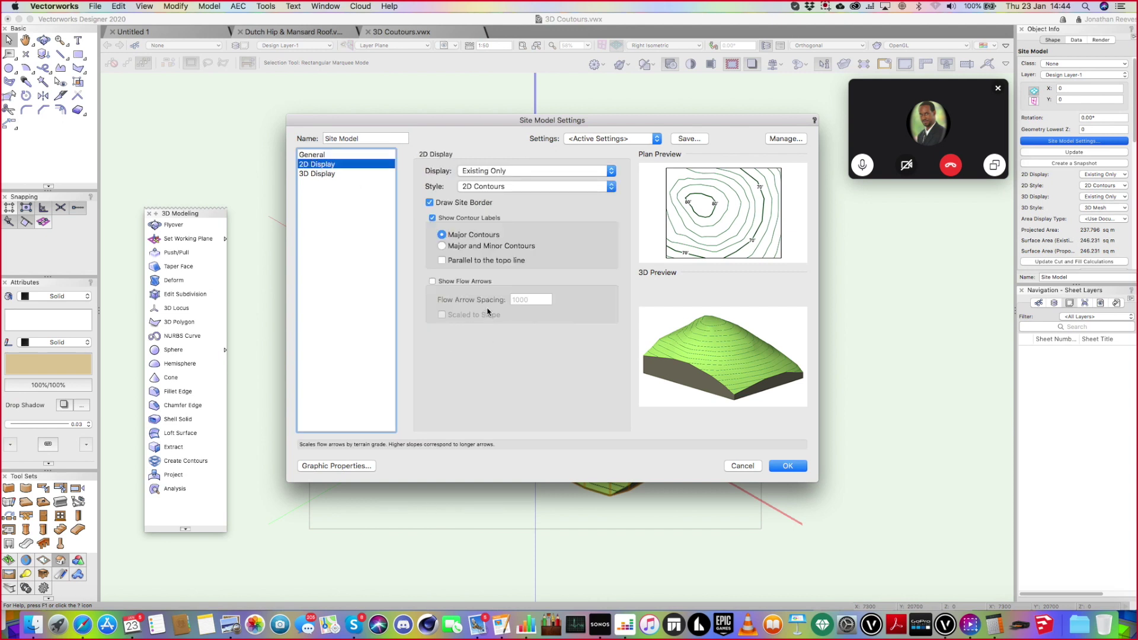
pyautogui.click(433, 282)
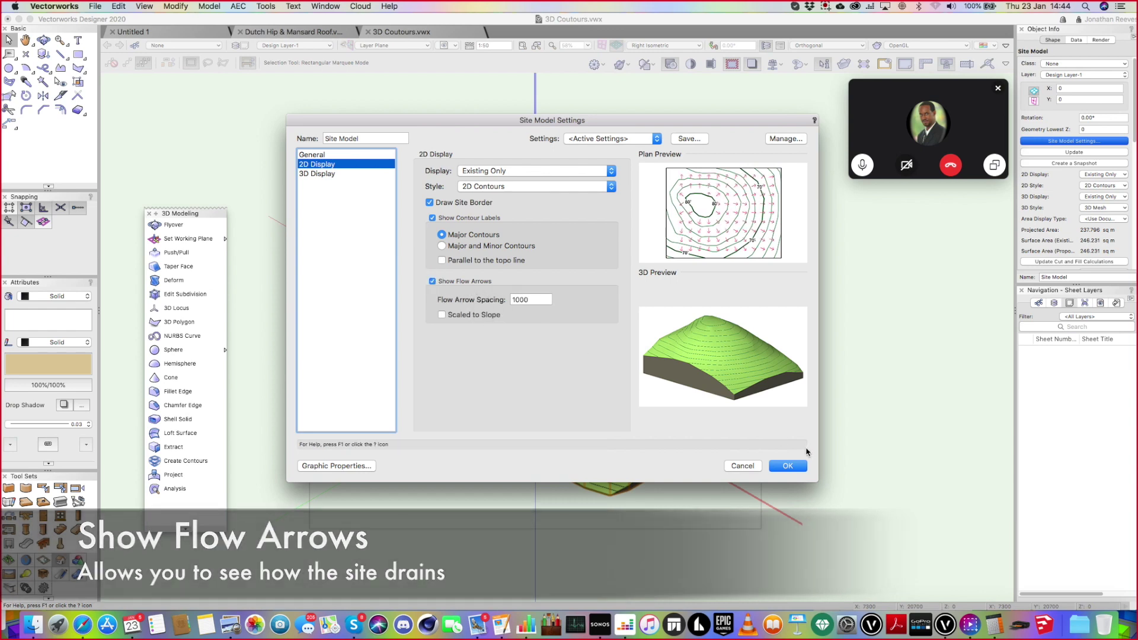
pyautogui.click(788, 466)
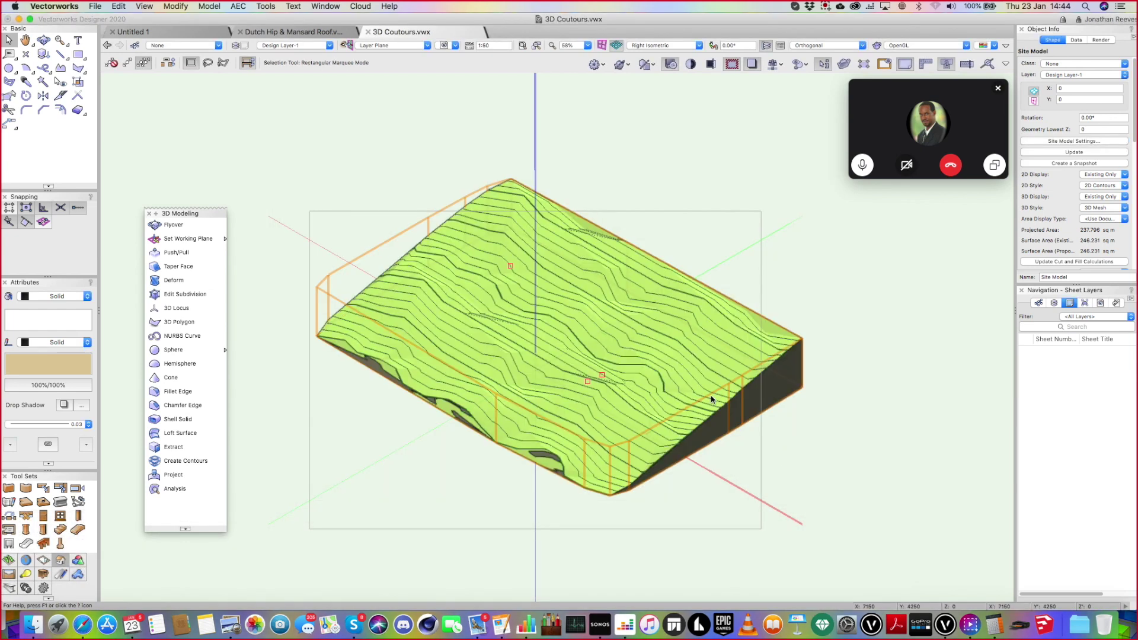
pyautogui.press('super+5')
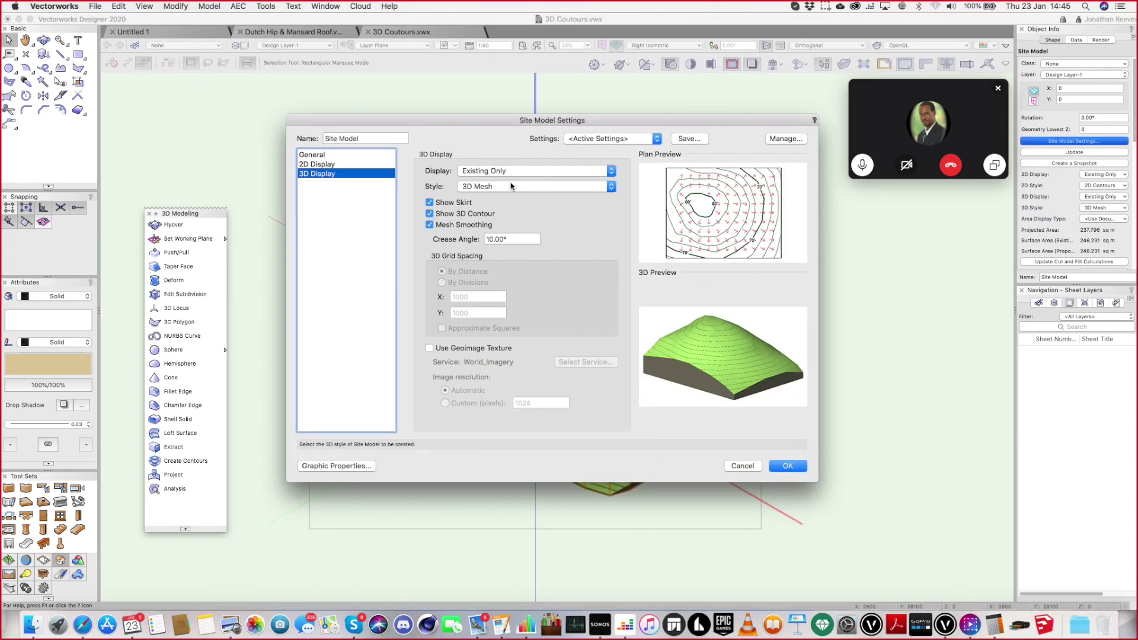
pyautogui.click(507, 188)
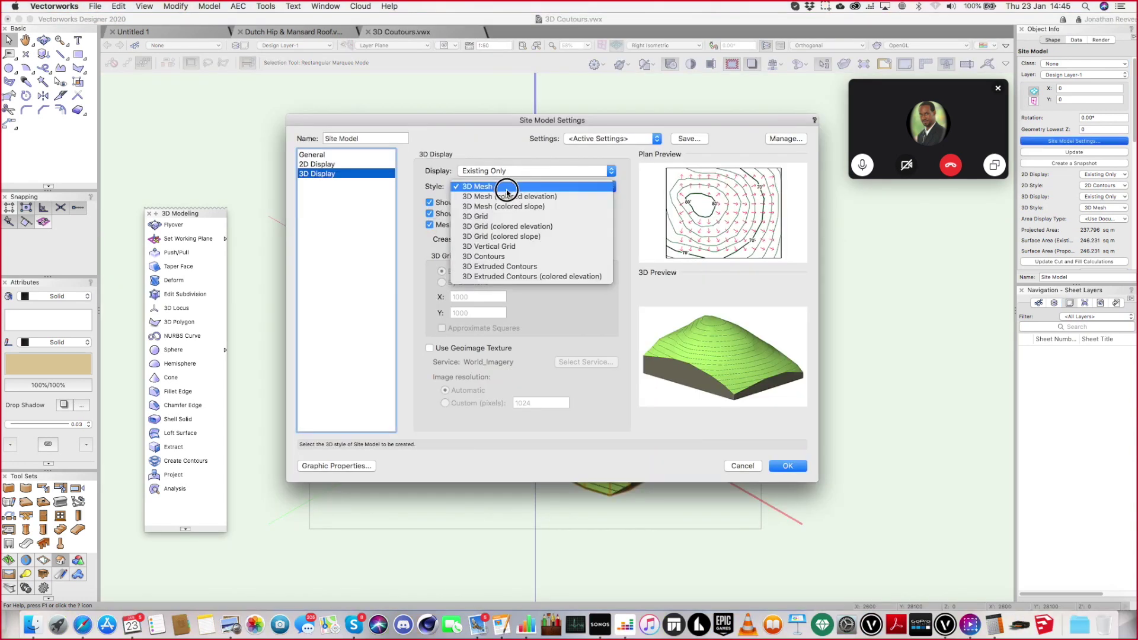
# Apply the 3D Mesh (colored elevation) style to the terrain and view it in left isometric
pyautogui.click(508, 196)
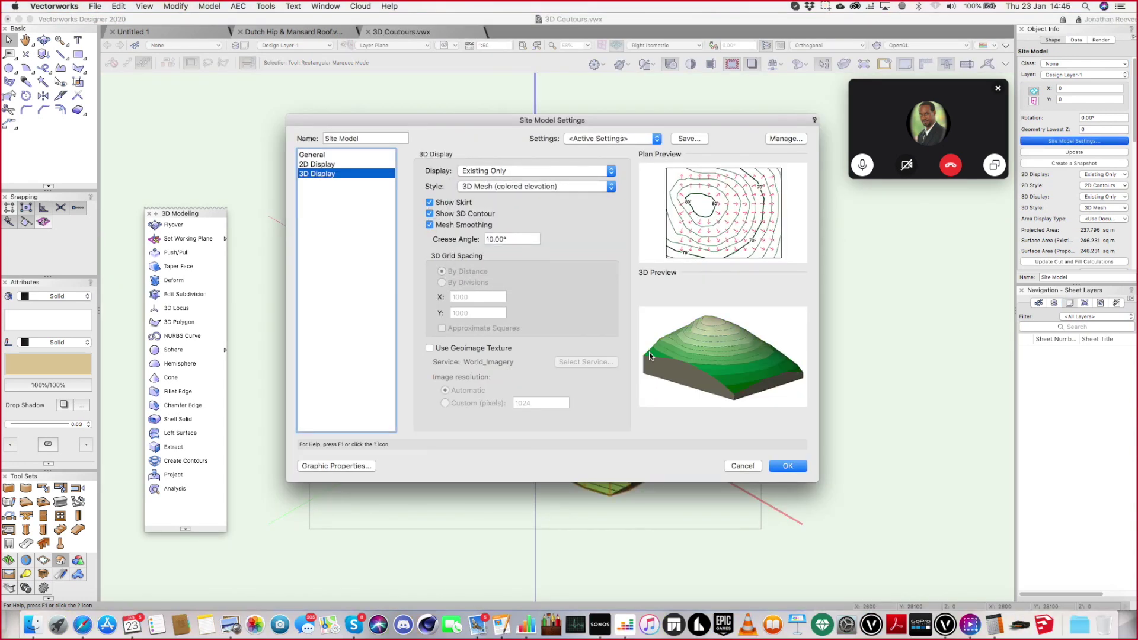
pyautogui.click(781, 462)
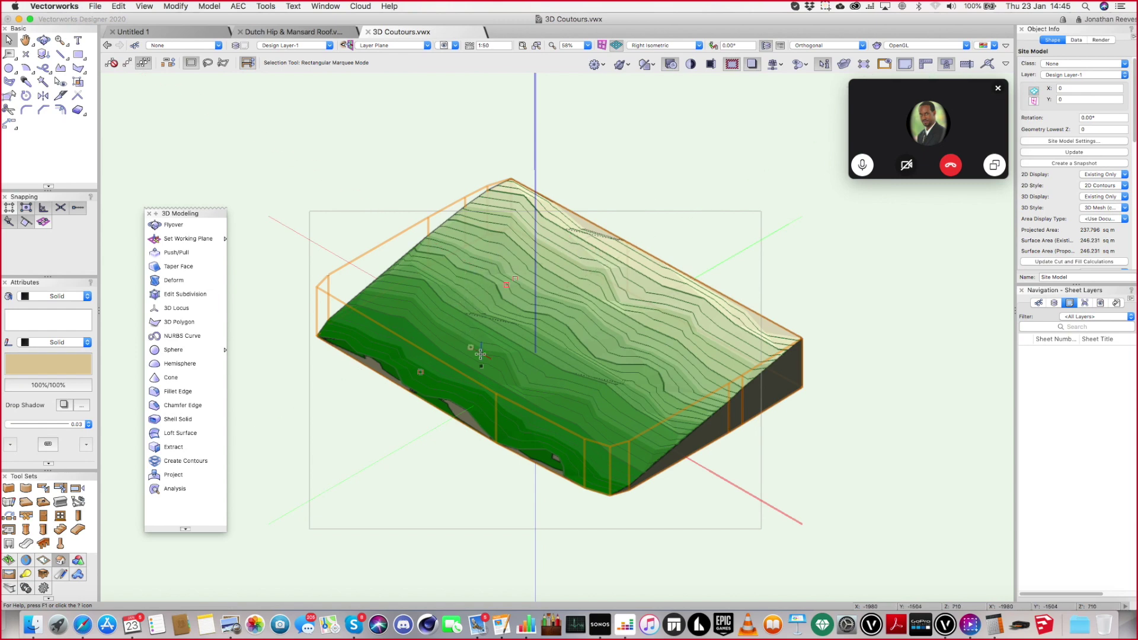
pyautogui.press('2')
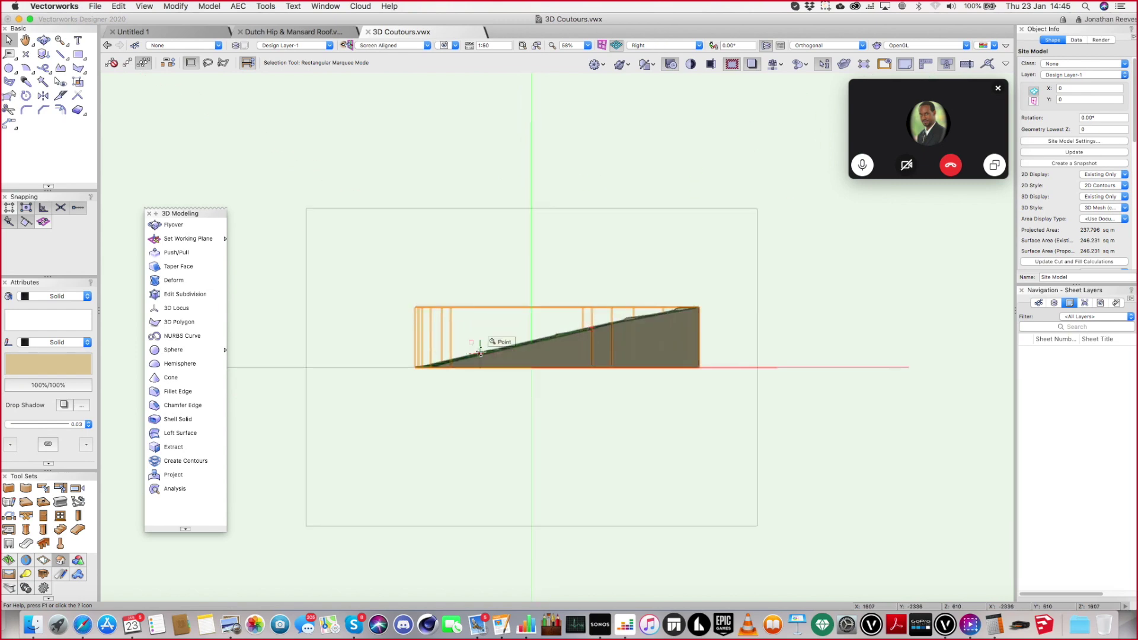
pyautogui.press('1')
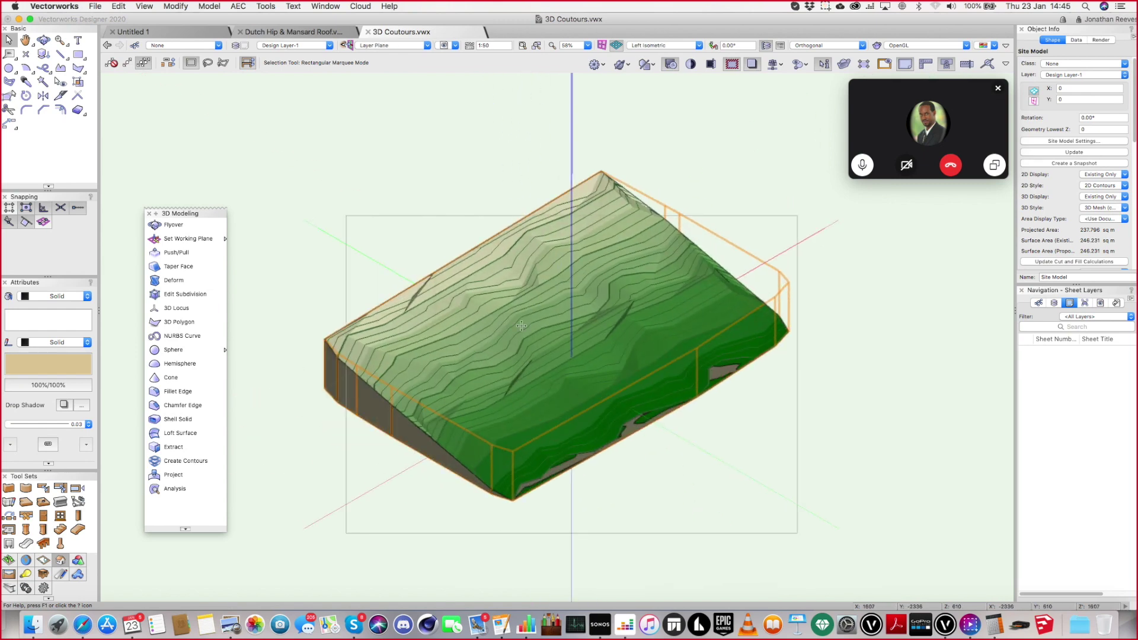
# Switch the terrain style to 3D Extruded Contours and orbit to a lower side view
pyautogui.click(1068, 141)
pyautogui.click(585, 186)
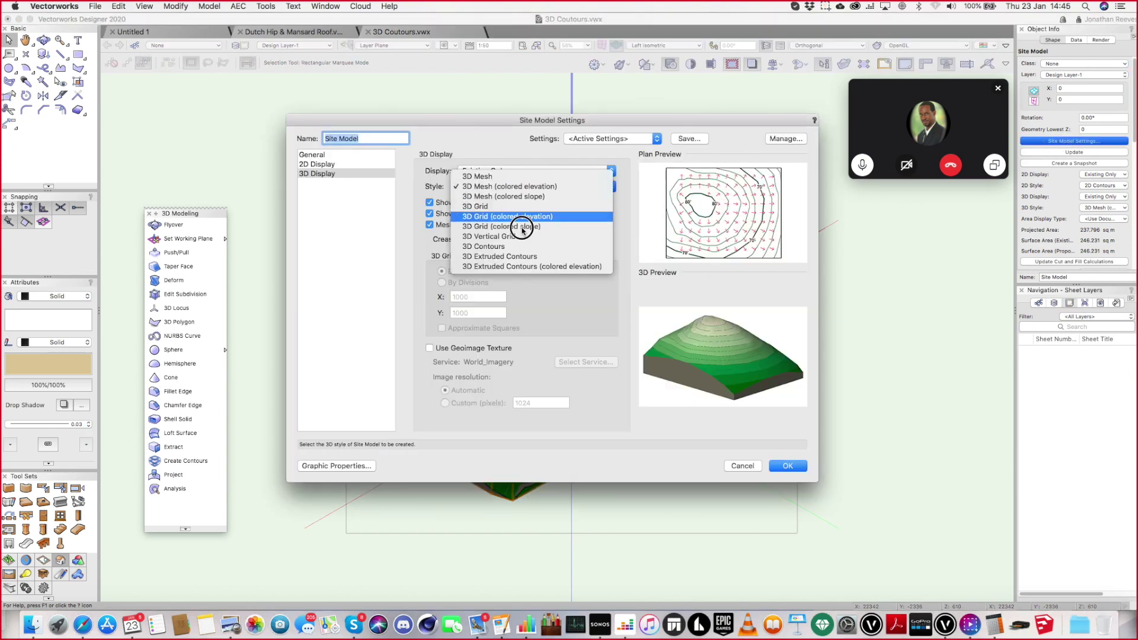
pyautogui.click(508, 256)
pyautogui.click(782, 467)
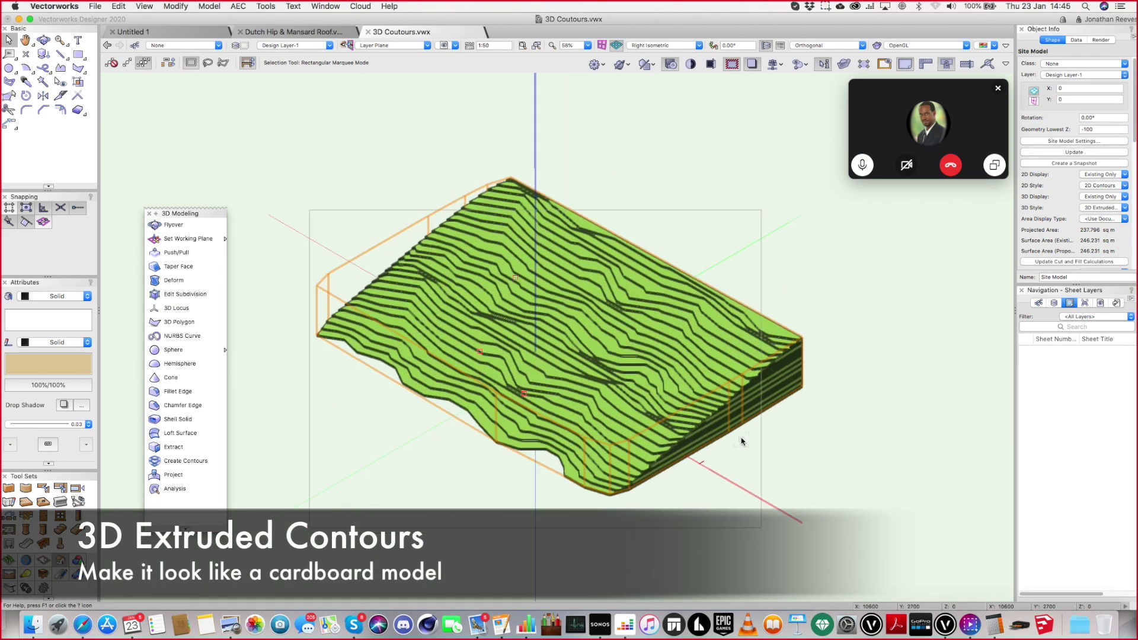
pyautogui.keyDown('super'); pyautogui.moveTo(741, 441); pyautogui.dragTo(766, 420, button='middle'); pyautogui.keyUp('super')
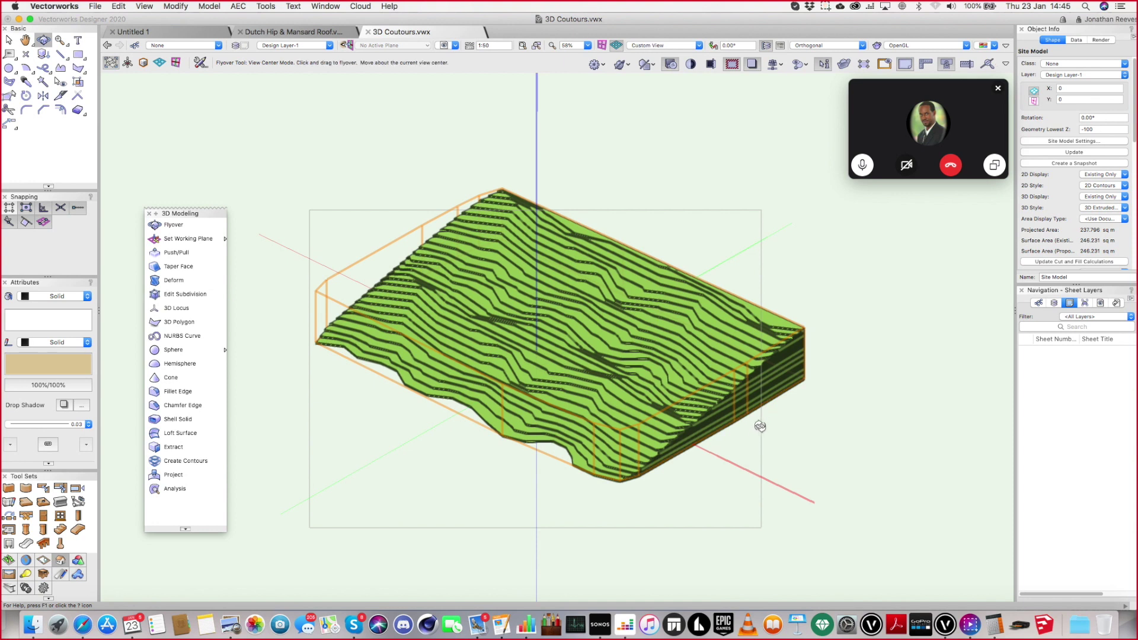
pyautogui.press('x')
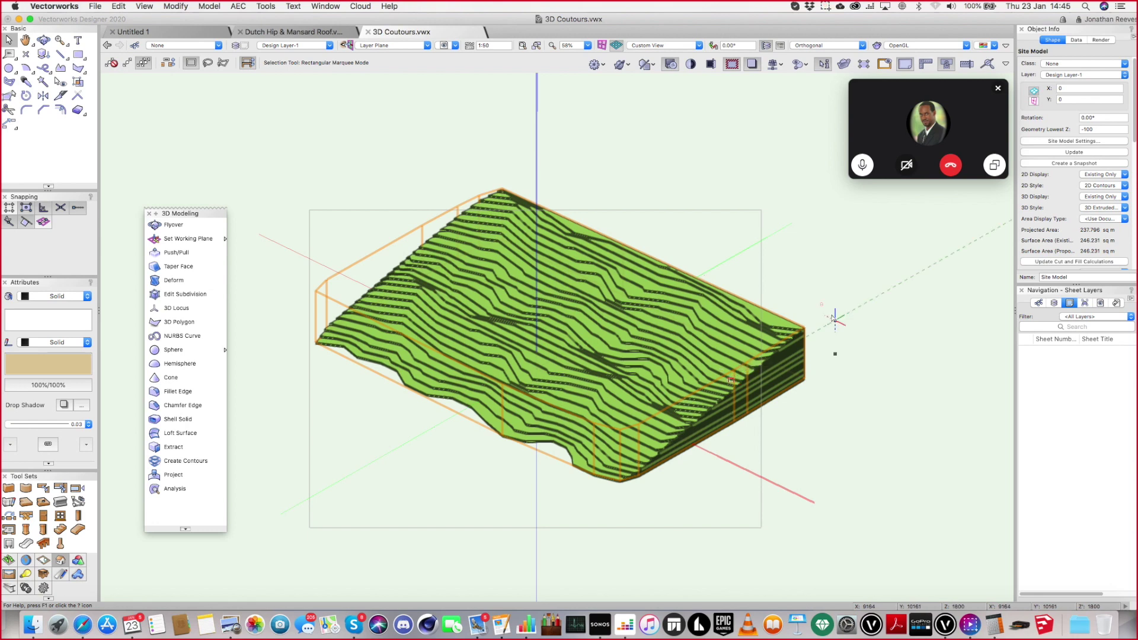
pyautogui.click(1073, 141)
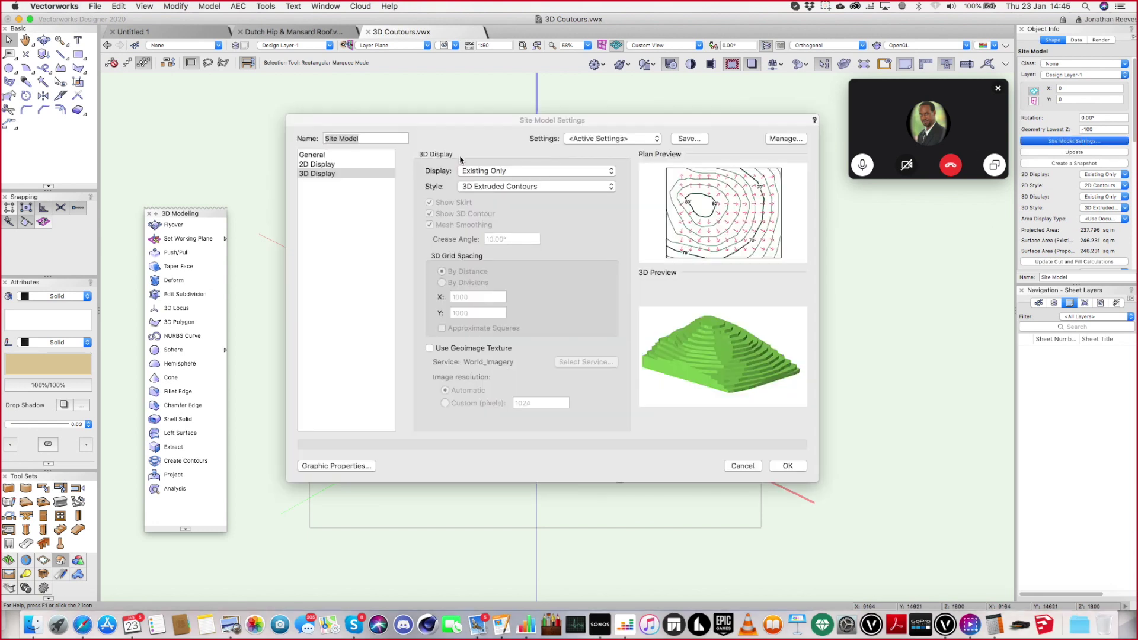
# Set the site model's 3D style back to 3D Mesh with Mesh Smoothing unchecked
pyautogui.click(482, 191)
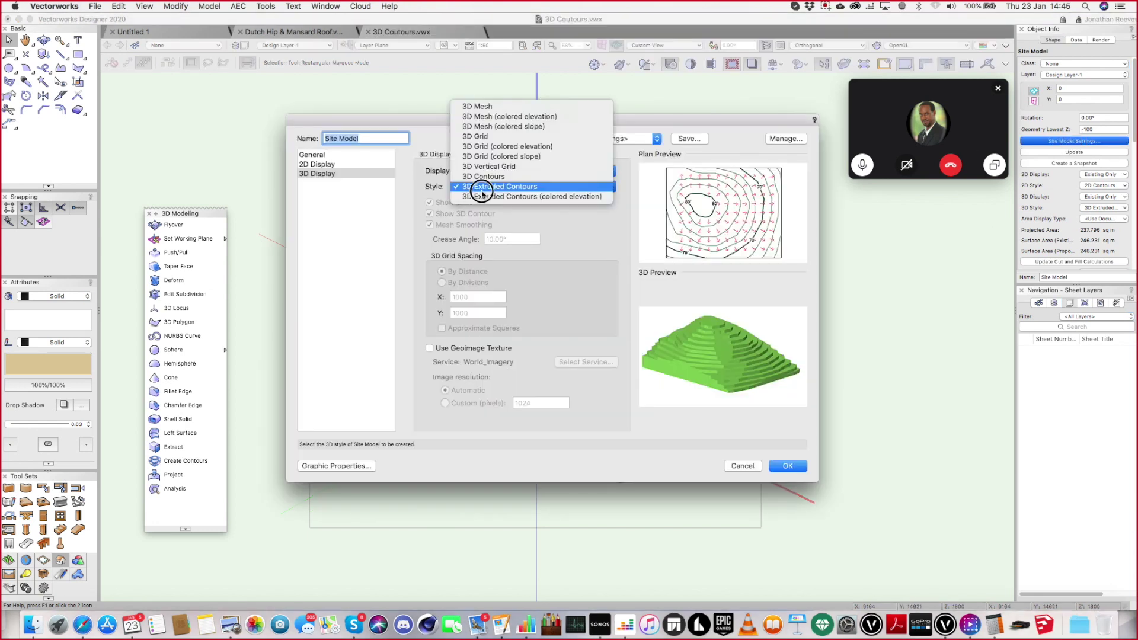
pyautogui.click(501, 112)
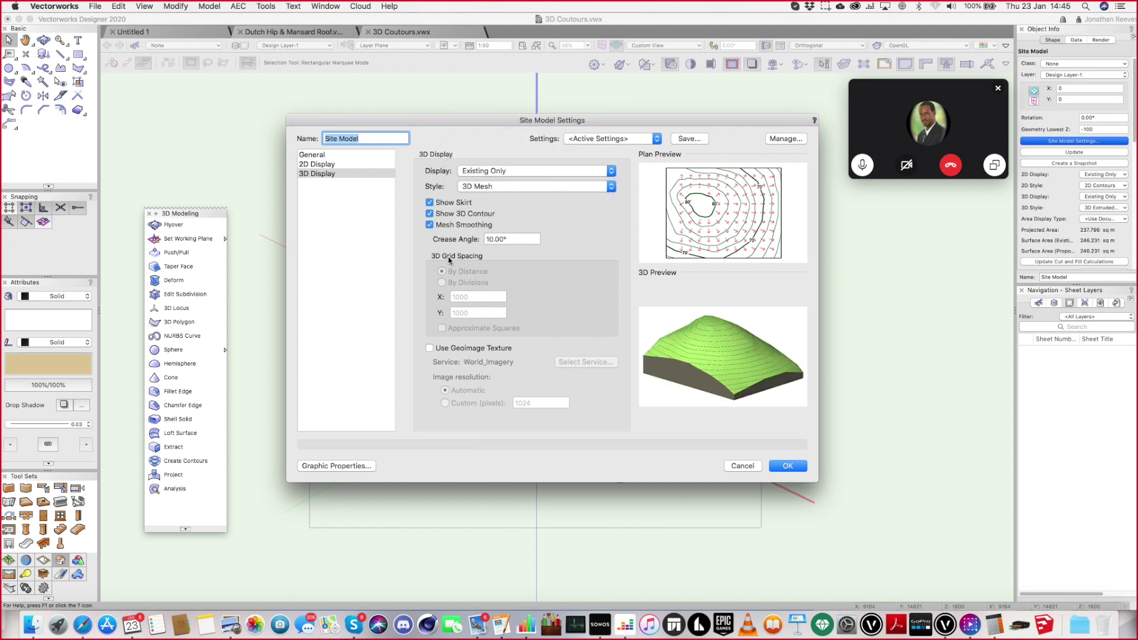
pyautogui.click(437, 227)
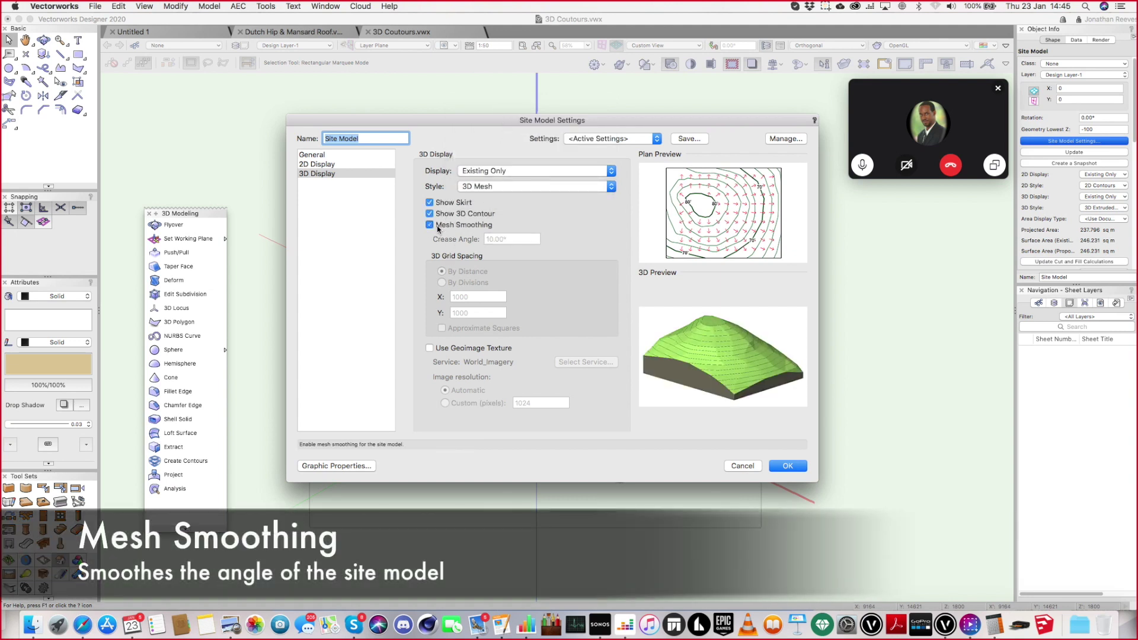
pyautogui.click(437, 227)
pyautogui.click(437, 228)
pyautogui.click(436, 229)
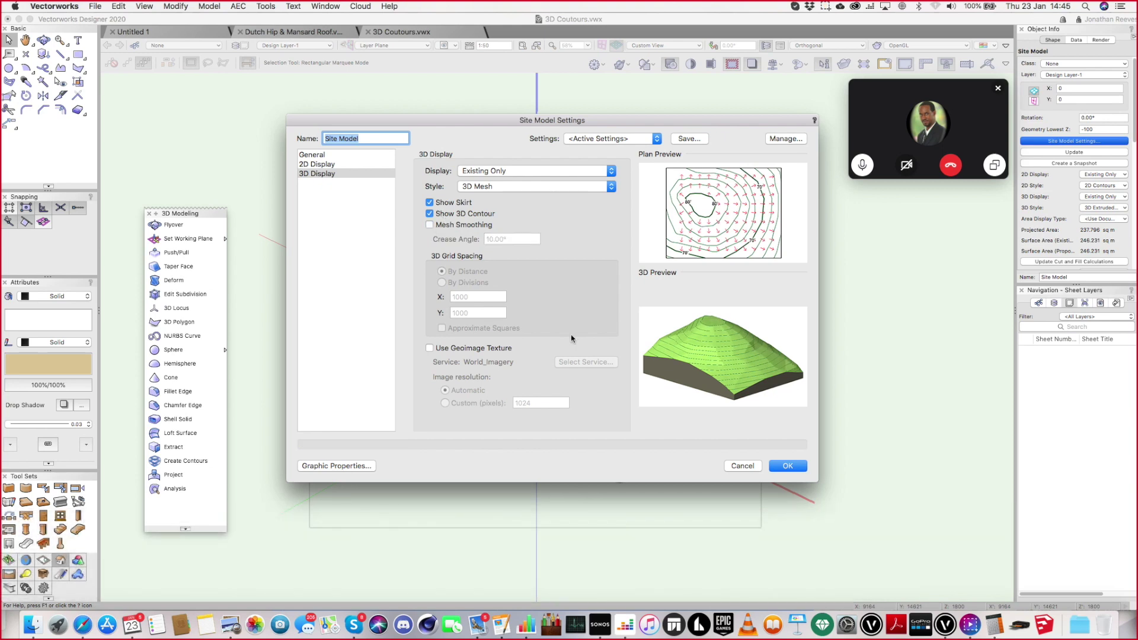
pyautogui.click(781, 465)
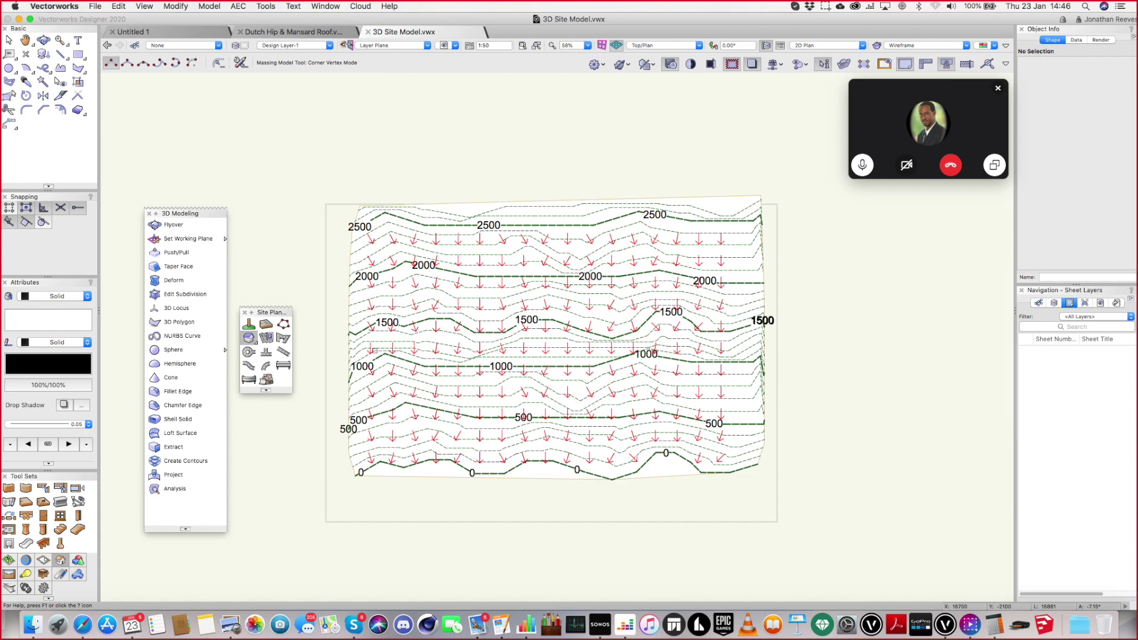
# Trace the six-corner notched footprint outline and close it at the starting corner
pyautogui.hscroll(10, 691, 383)
pyautogui.click(565, 402)
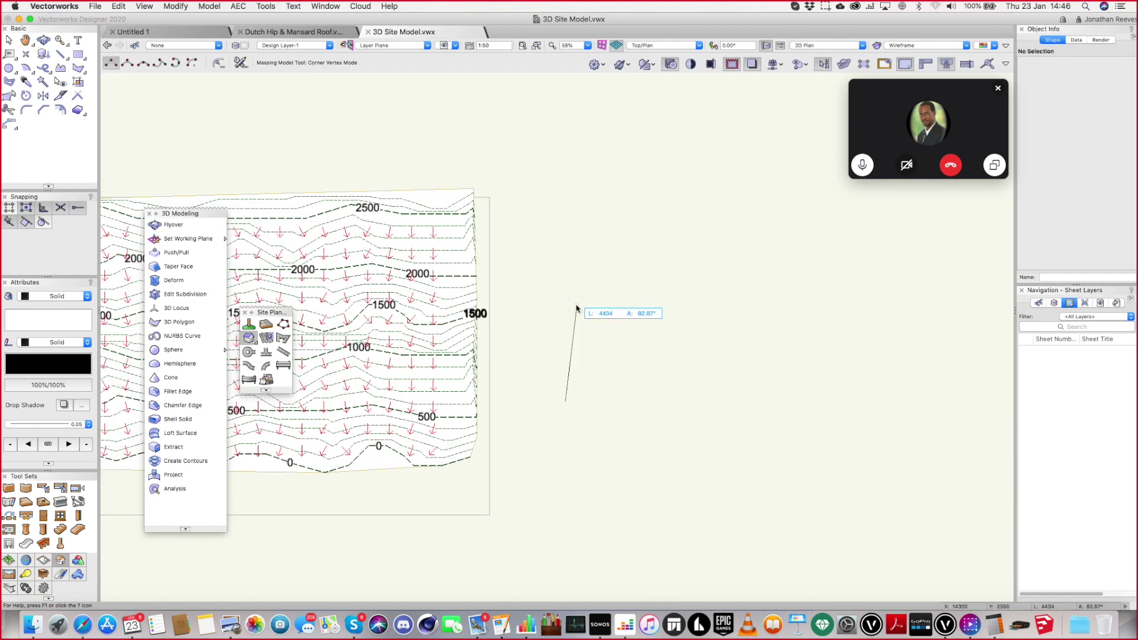
pyautogui.click(566, 313)
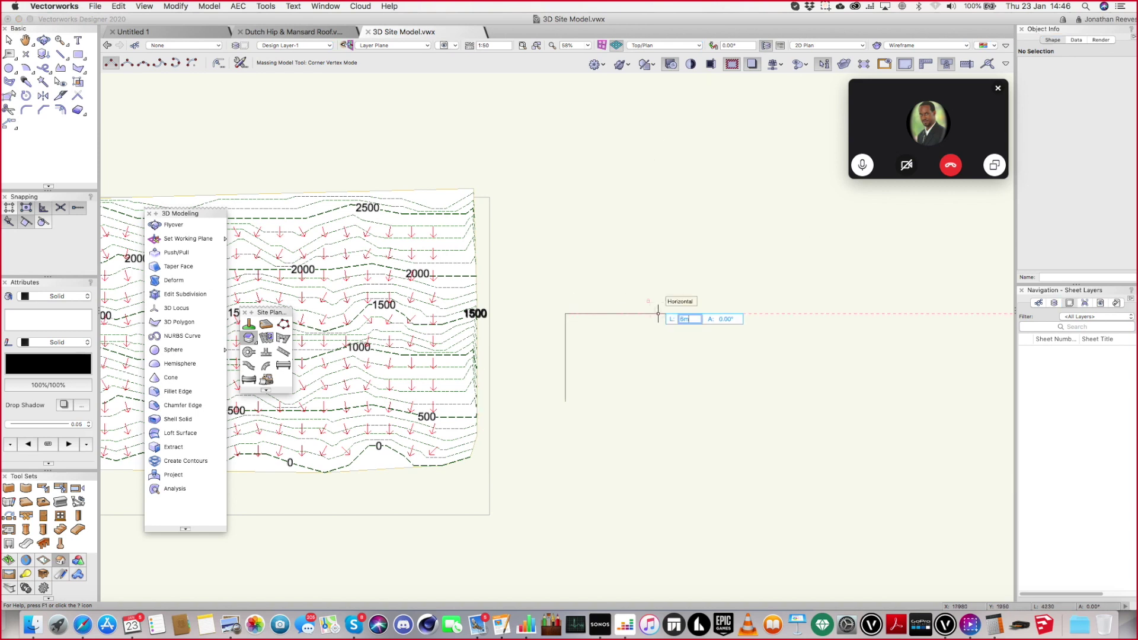
pyautogui.click(697, 314)
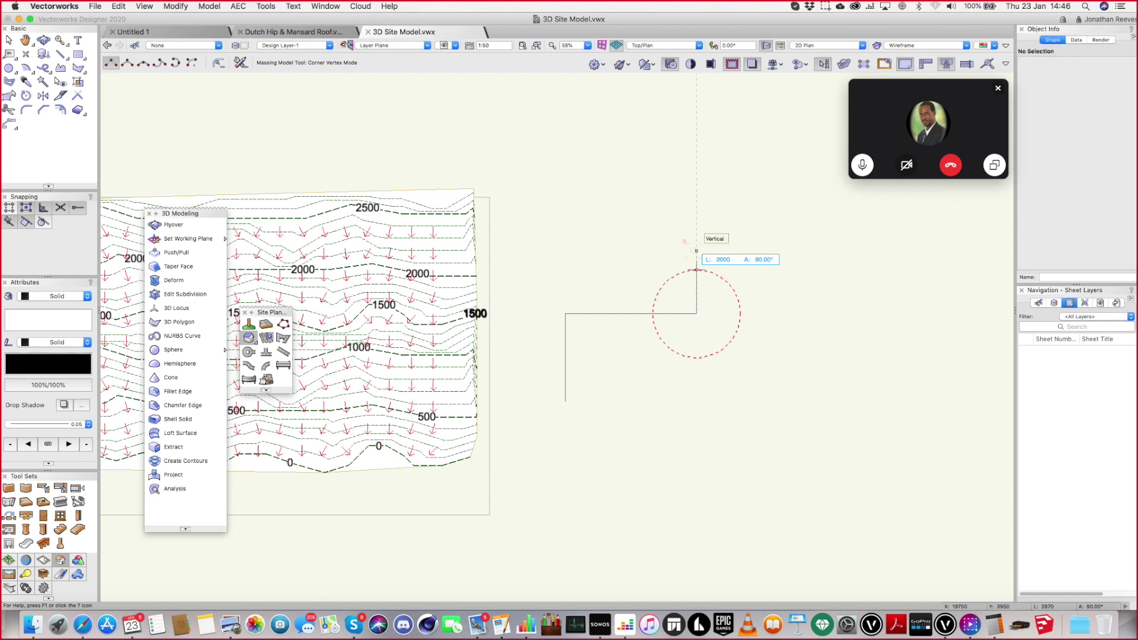
pyautogui.click(697, 270)
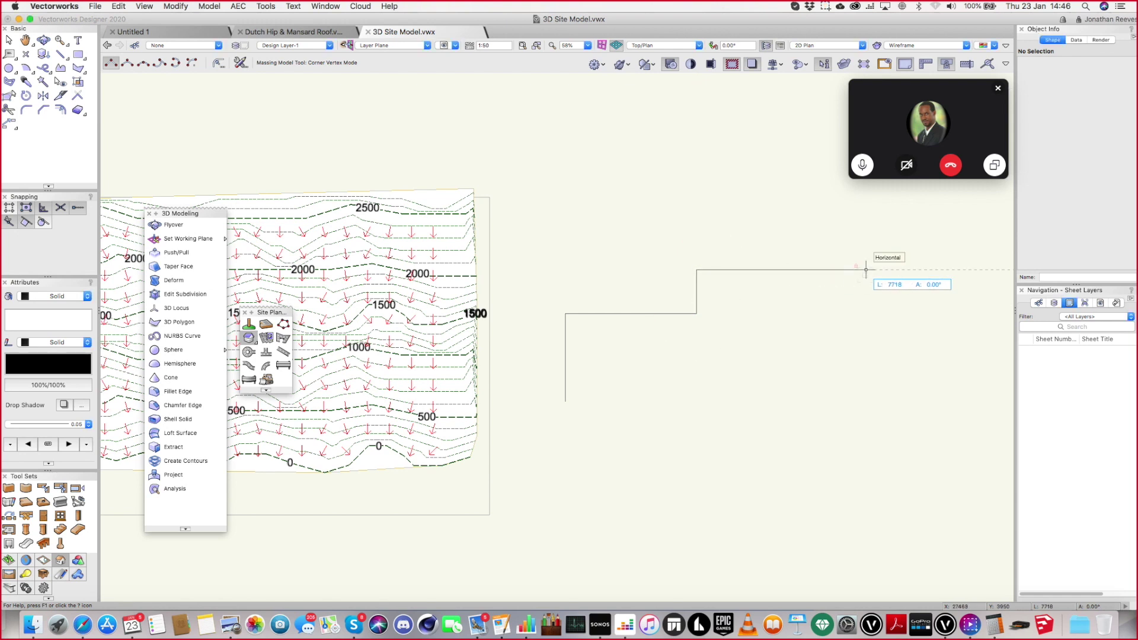
pyautogui.click(806, 269)
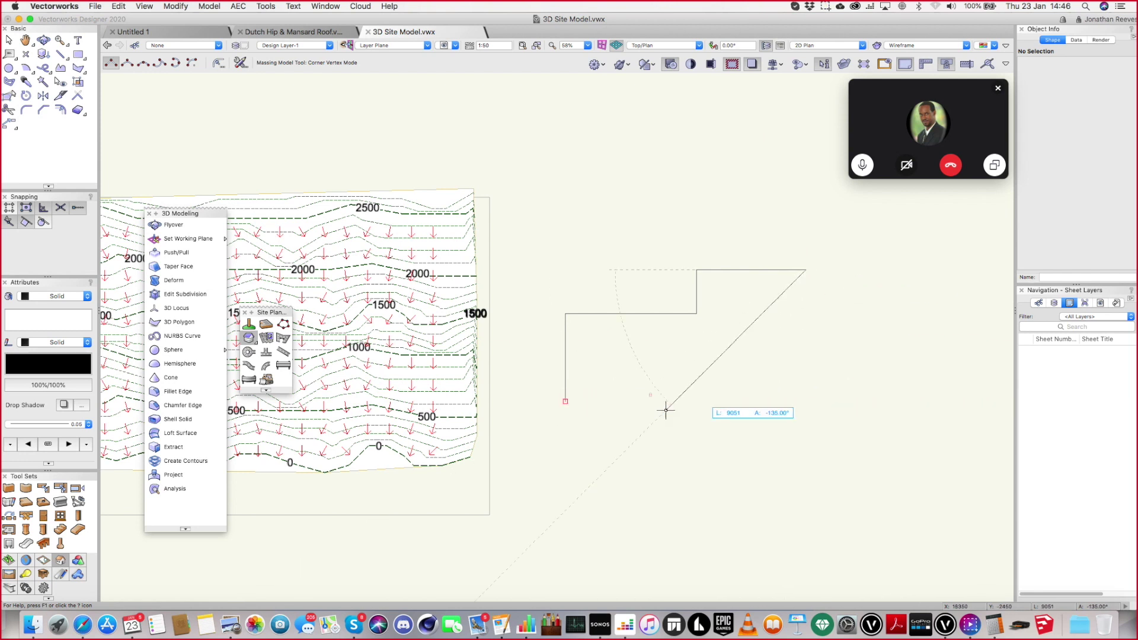
pyautogui.click(805, 402)
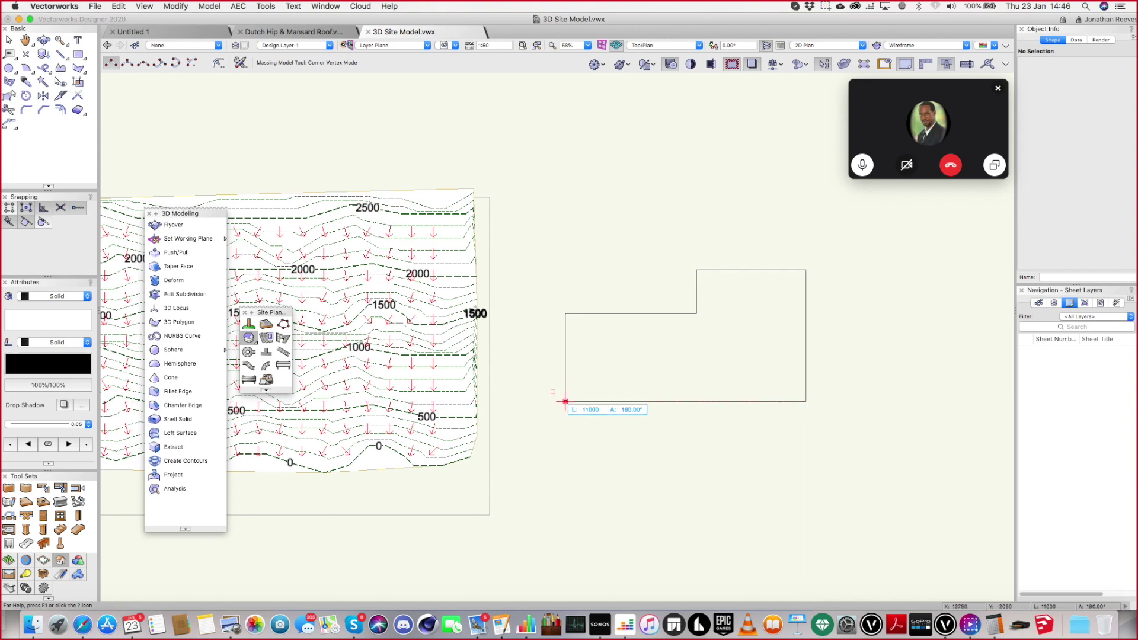
pyautogui.click(565, 402)
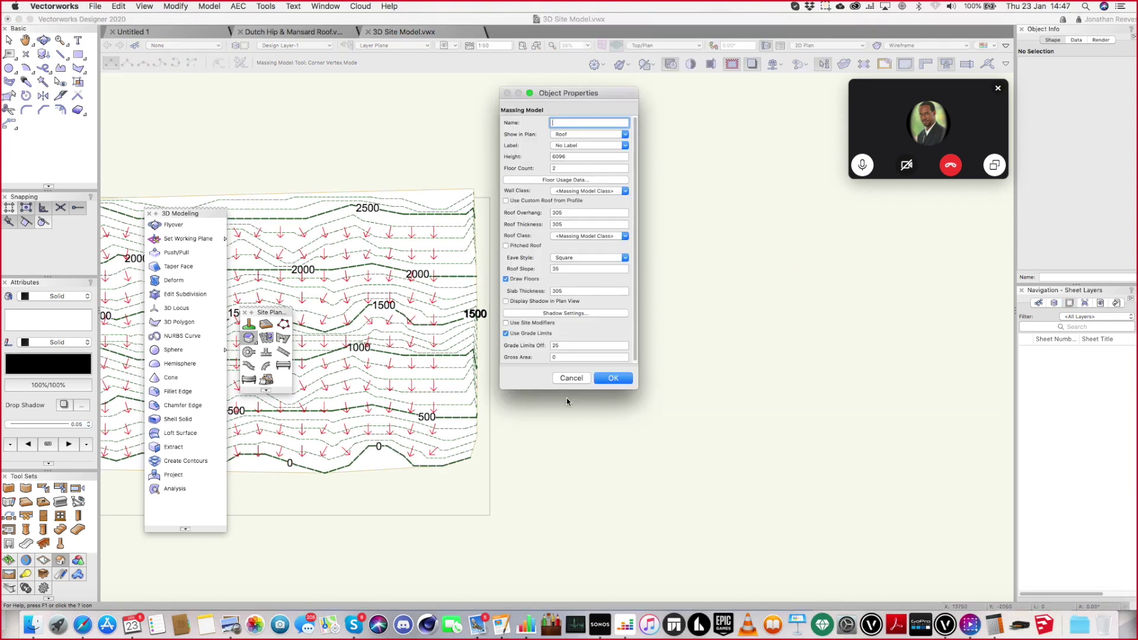
# Accept the default massing model settings and view it shaded in Right Isometric
pyautogui.press('Return')
pyautogui.press('3')
pyautogui.press('super+shift+g')
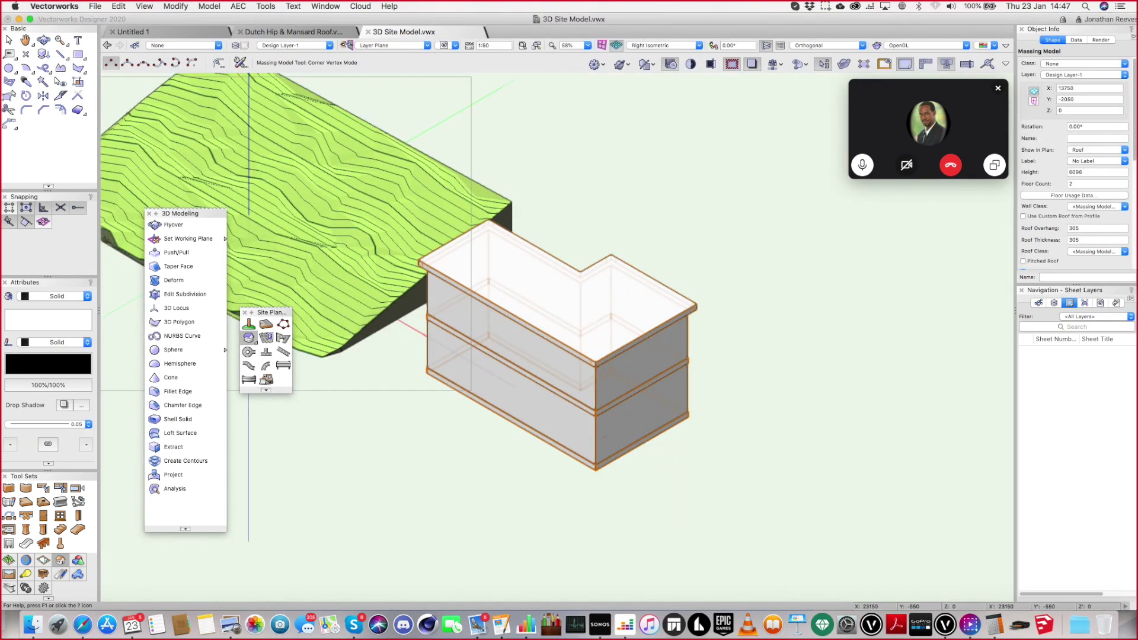
pyautogui.scroll(-2, 596, 441)
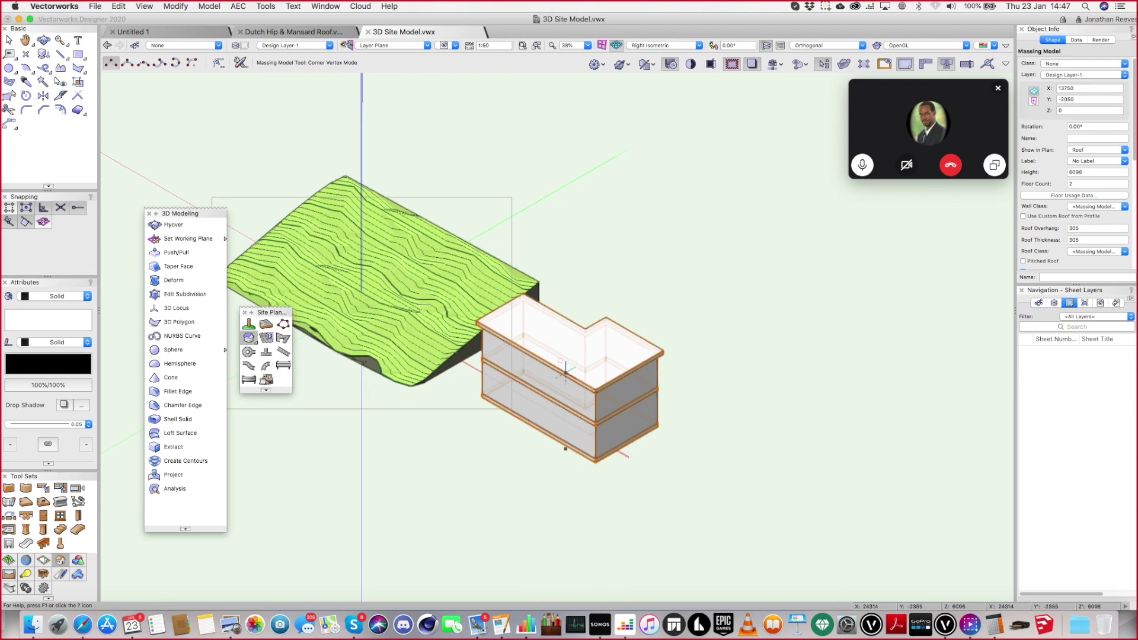
pyautogui.scroll(2, 596, 349)
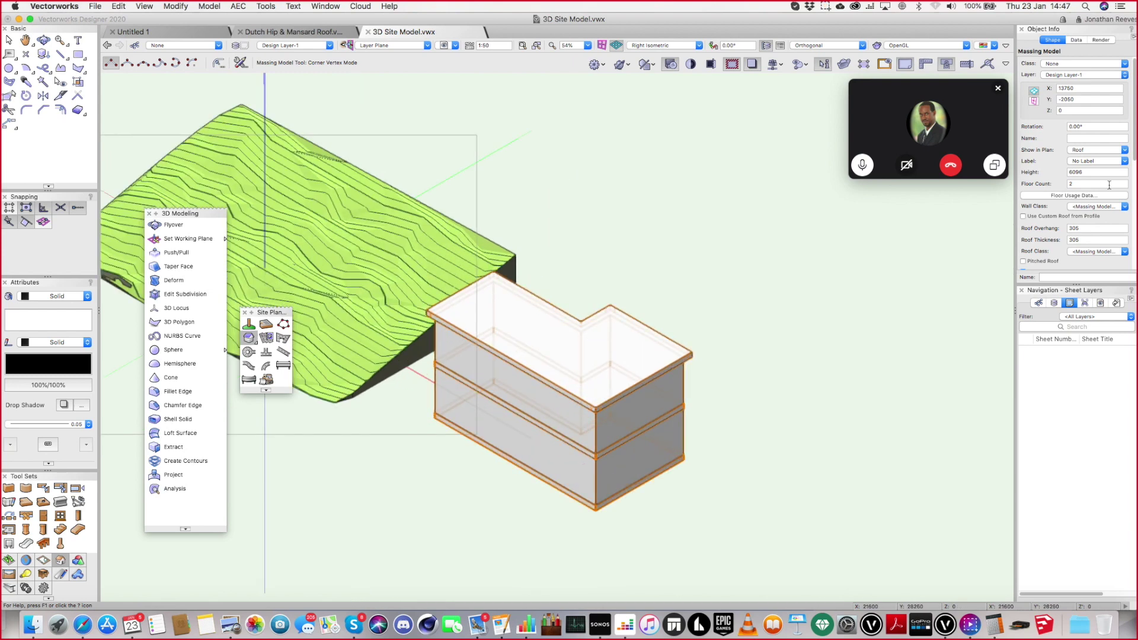
# Set Floor Count 3 and Height 8m, then change to Height 15m with 5 floors
pyautogui.click(1084, 185)
pyautogui.write('3')
pyautogui.press('Return')
pyautogui.click(1080, 172)
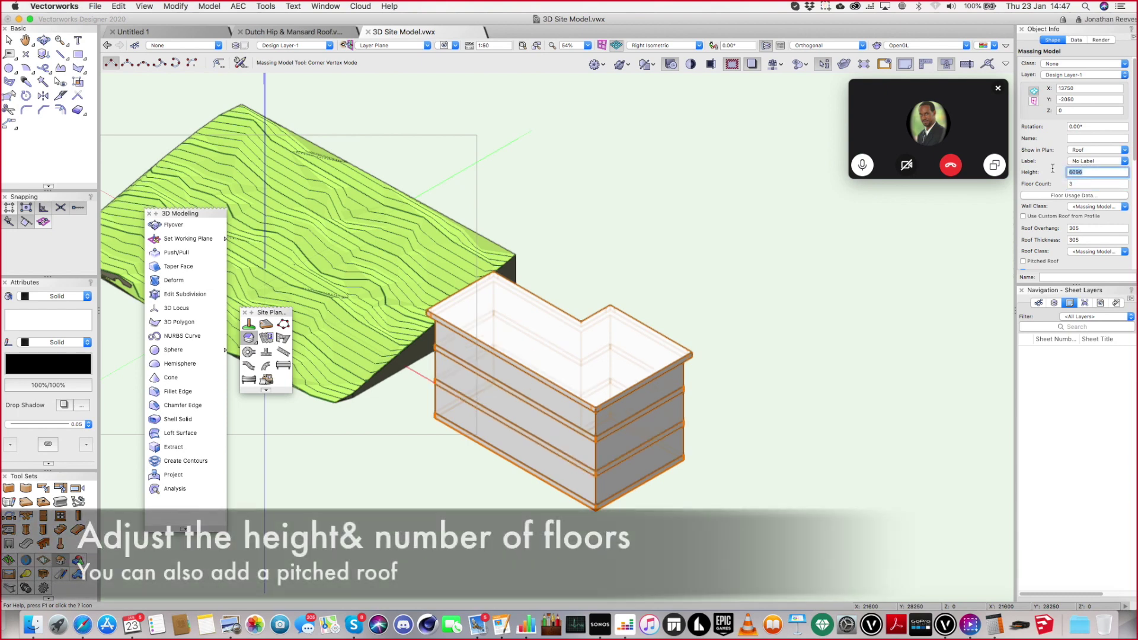
pyautogui.write('8')
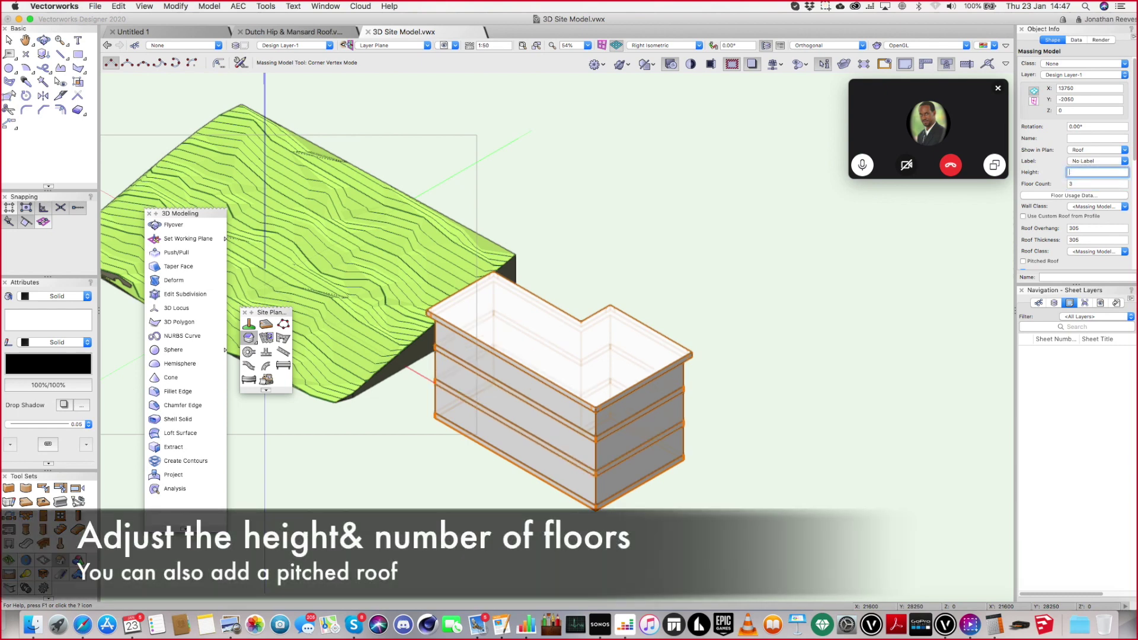
pyautogui.write('m')
pyautogui.press('Return')
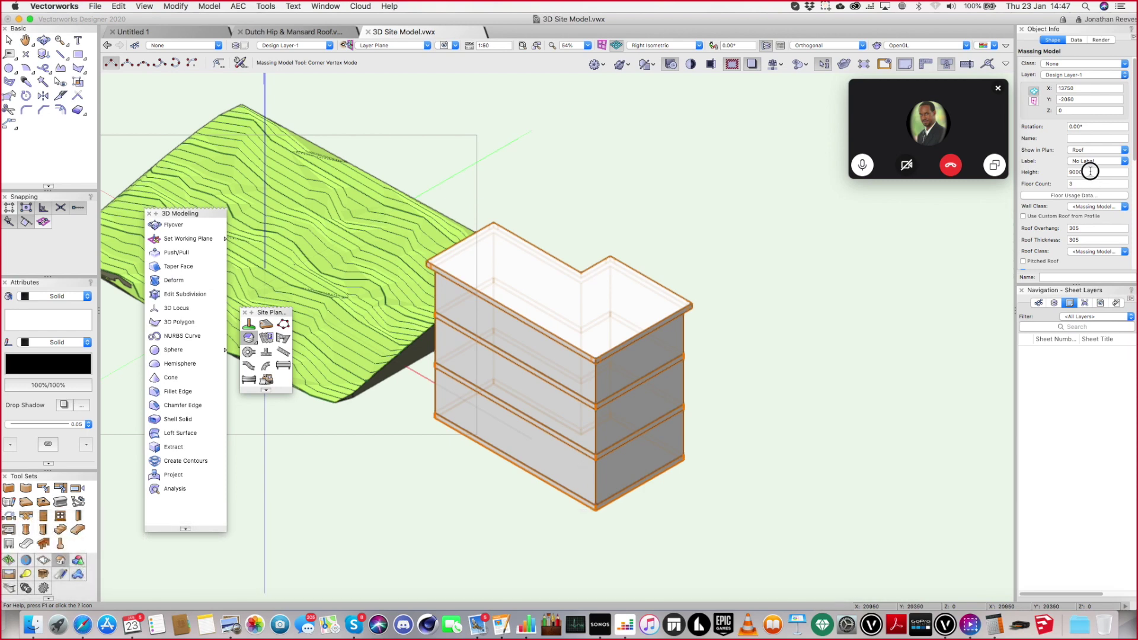
pyautogui.write('15')
pyautogui.press('Tab')
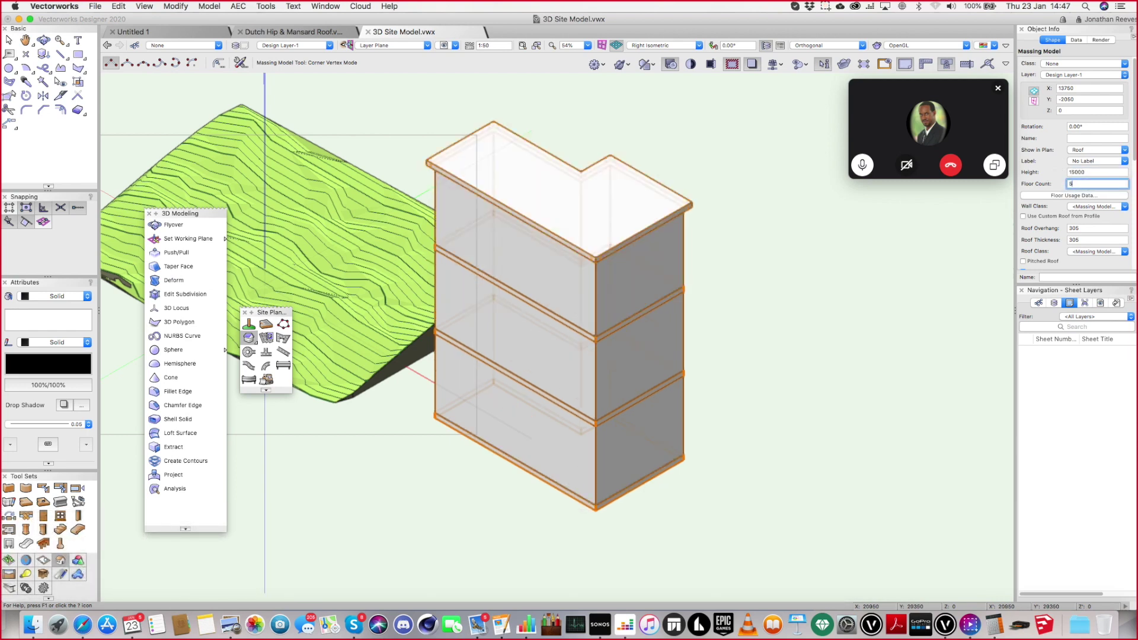
pyautogui.press('Return')
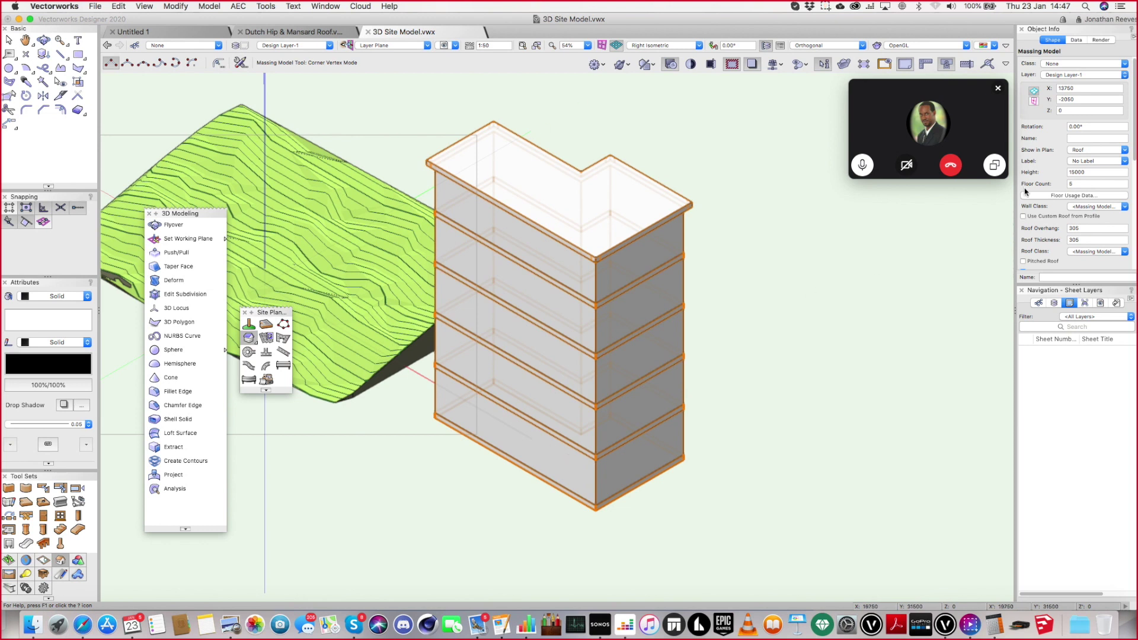
# Give the massing model a pitched roof and return to Top/Plan
pyautogui.click(1023, 262)
pyautogui.press('x')
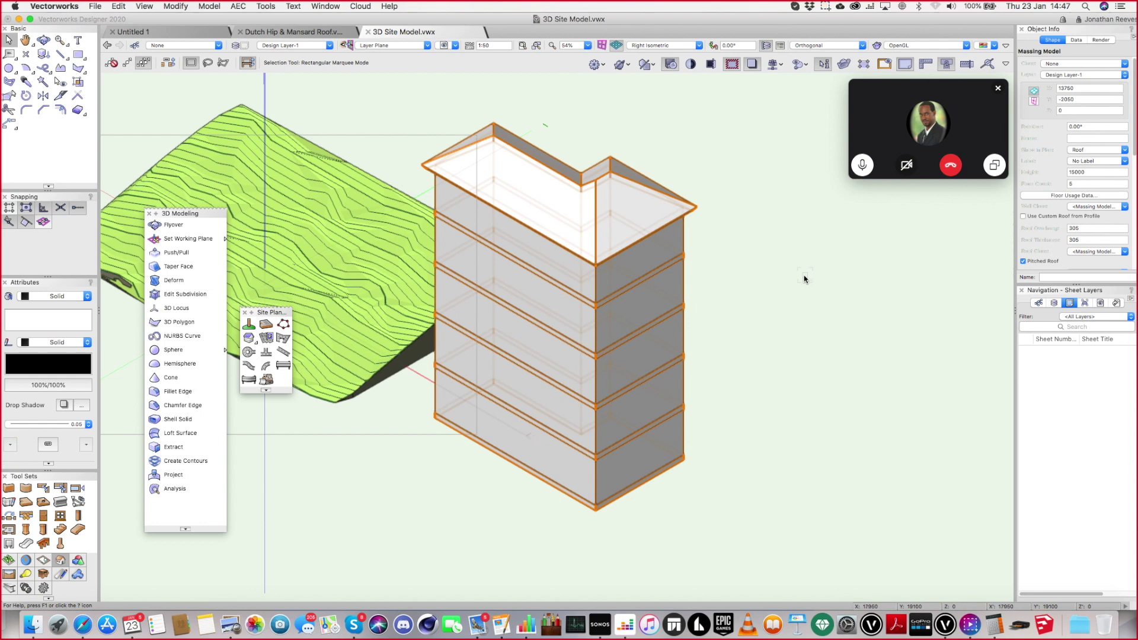
pyautogui.press('F5')
# Copy the massing model to the upper left, keeping the original selected
pyautogui.scroll(-2, 719, 323)
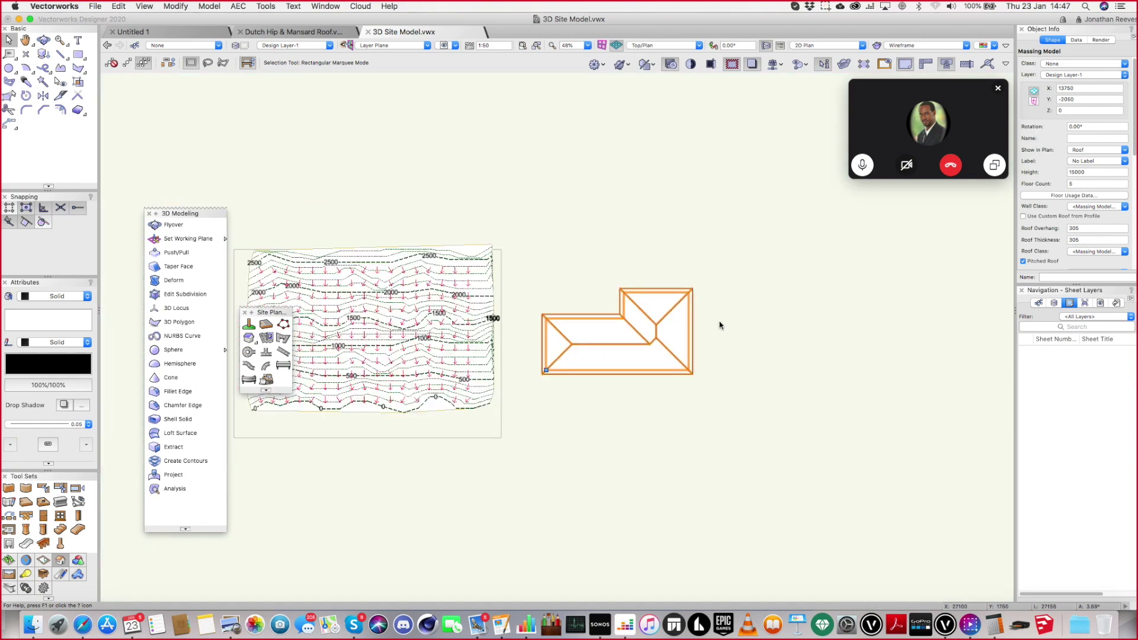
pyautogui.moveTo(651, 330); pyautogui.dragTo(366, 203)
pyautogui.click(641, 347)
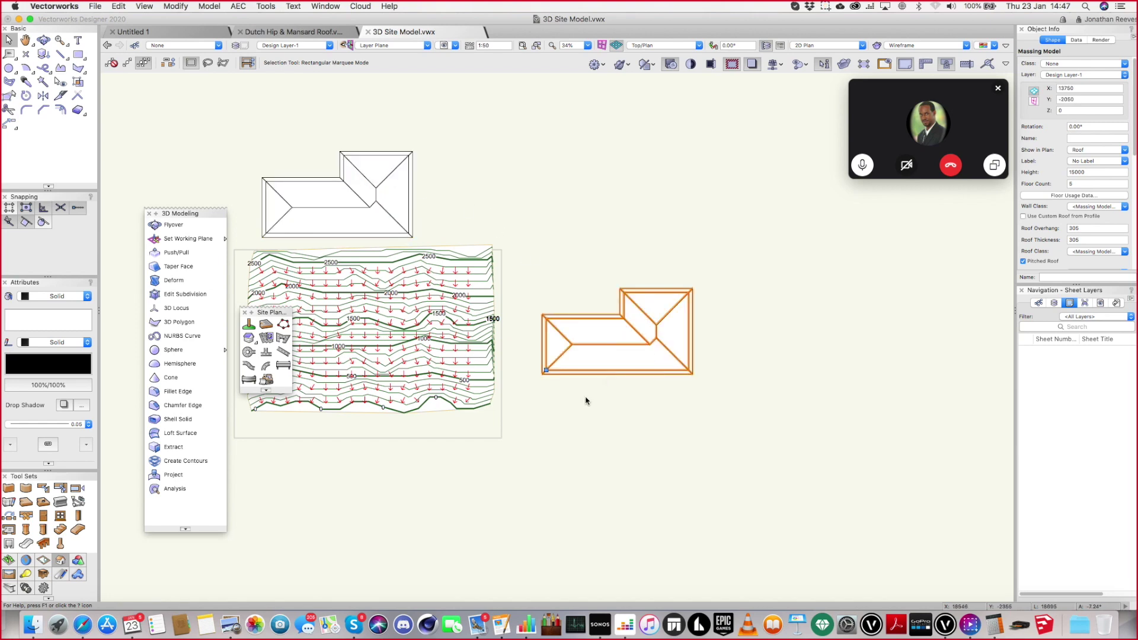
pyautogui.scroll(2, 583, 400)
# Draw two squares on the building's front edge and merge them in with Add Surface
pyautogui.press('4')
pyautogui.click(570, 366)
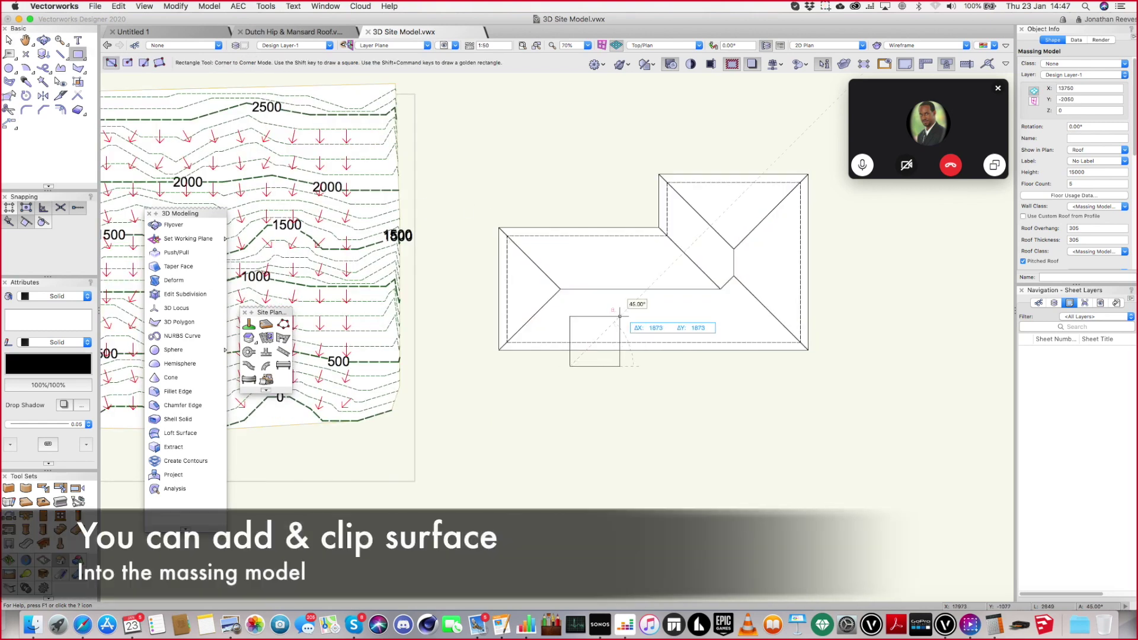
pyautogui.click(620, 316)
pyautogui.press('x')
pyautogui.moveTo(598, 335); pyautogui.dragTo(731, 336)
pyautogui.moveTo(465, 127); pyautogui.dragTo(917, 425)
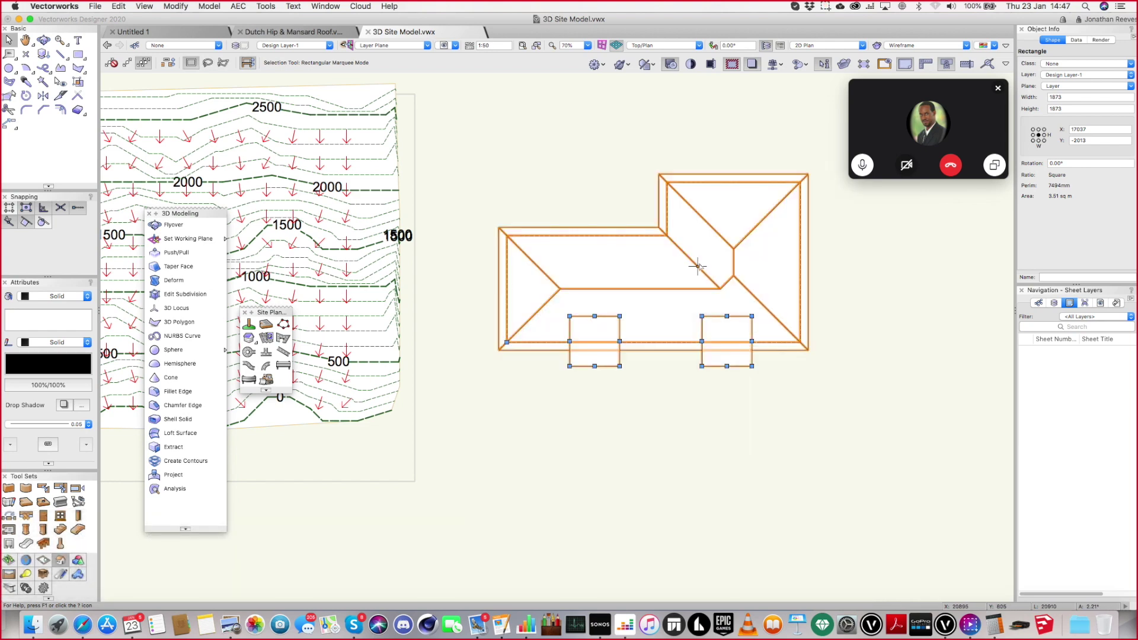
pyautogui.rightClick(699, 262)
pyautogui.click(735, 381)
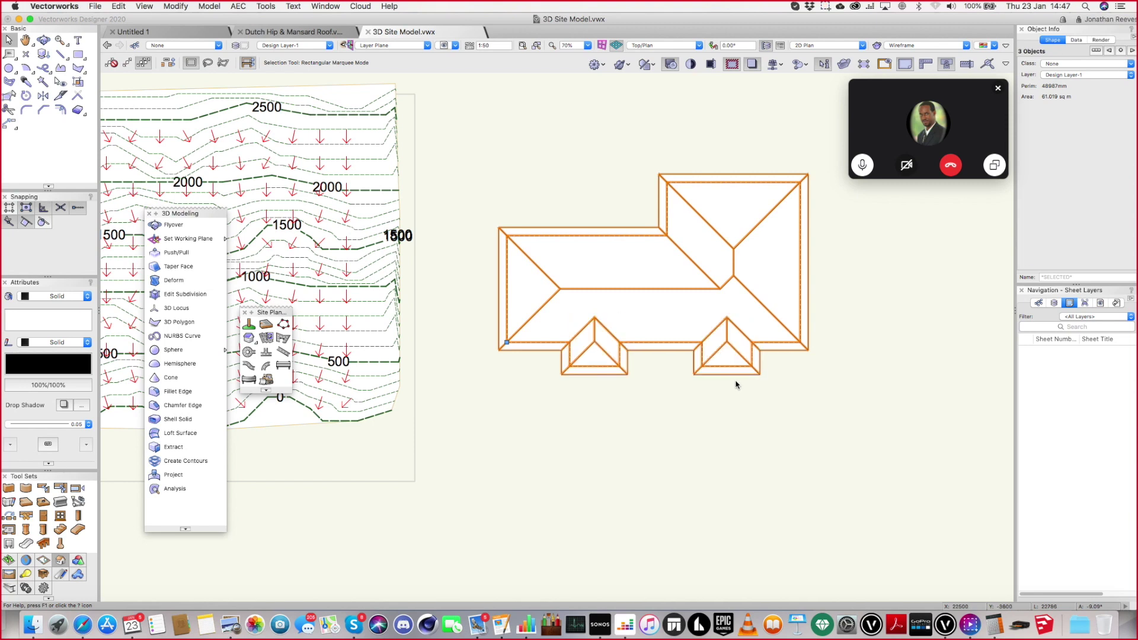
pyautogui.press('3')
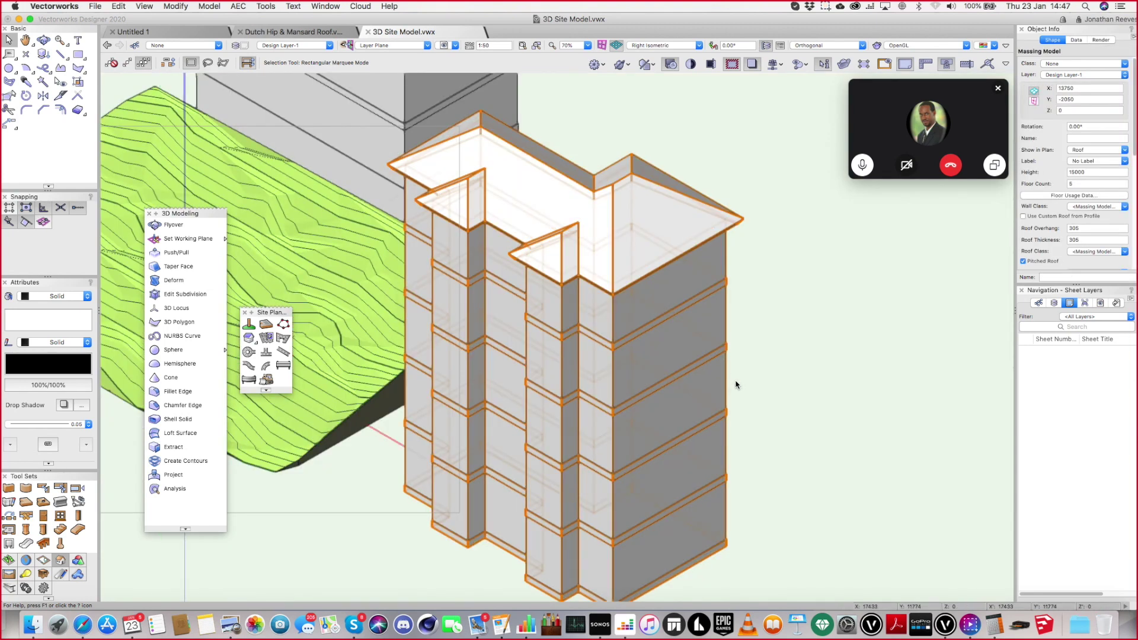
pyautogui.press('0')
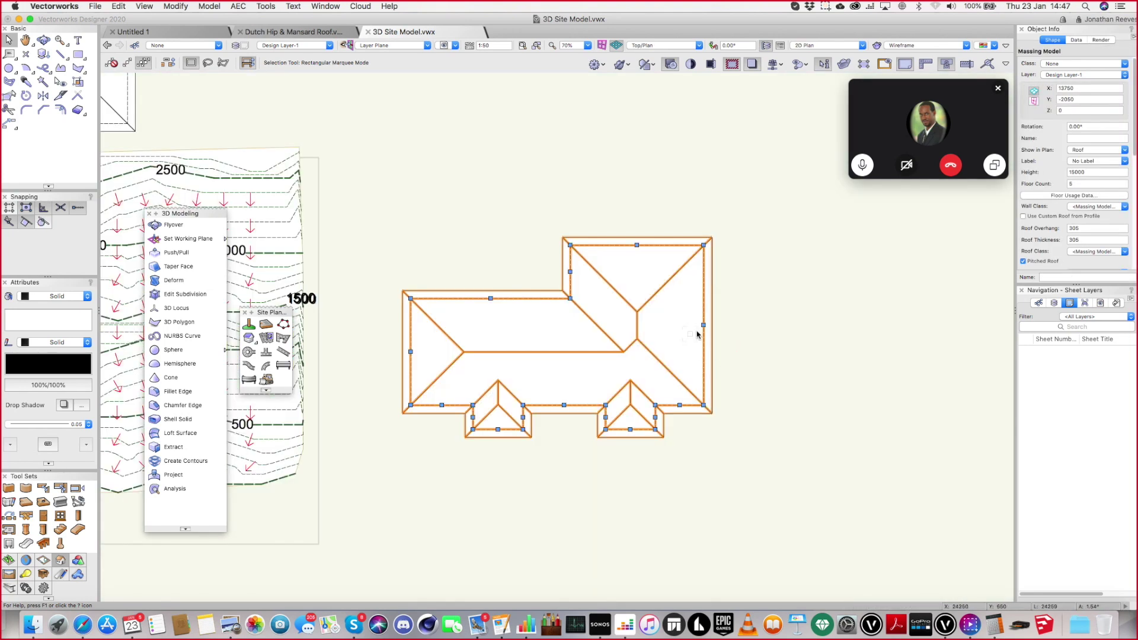
# Reshape the building by dragging its top edge up to lengthen the wing
pyautogui.hotkey('shift', 'r')
pyautogui.moveTo(637, 245); pyautogui.dragTo(630, 121)
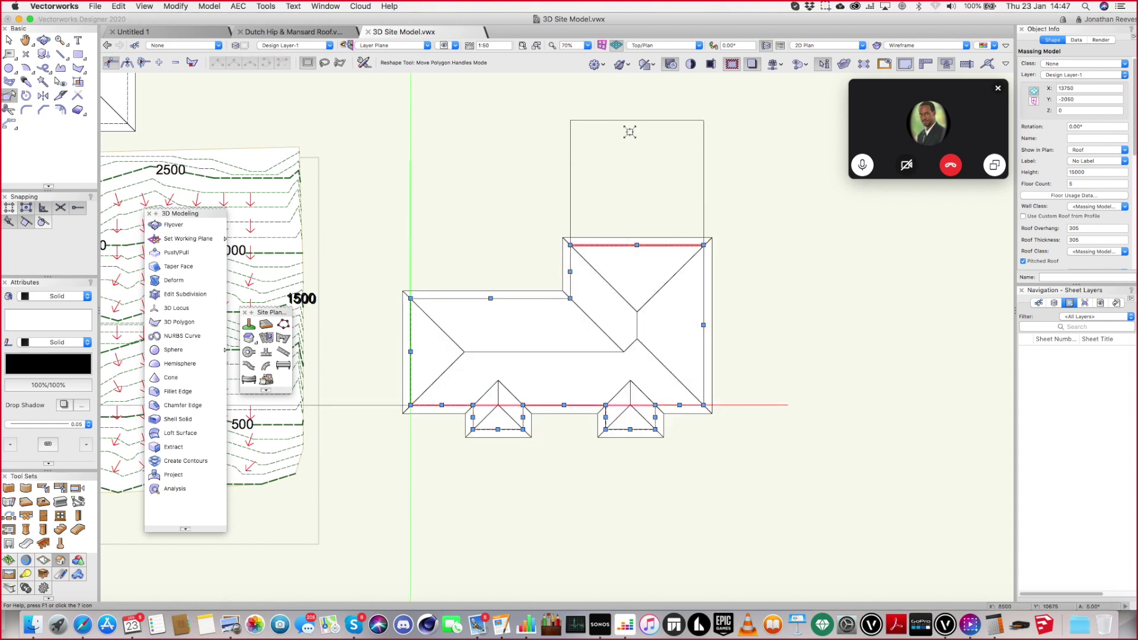
pyautogui.press('3')
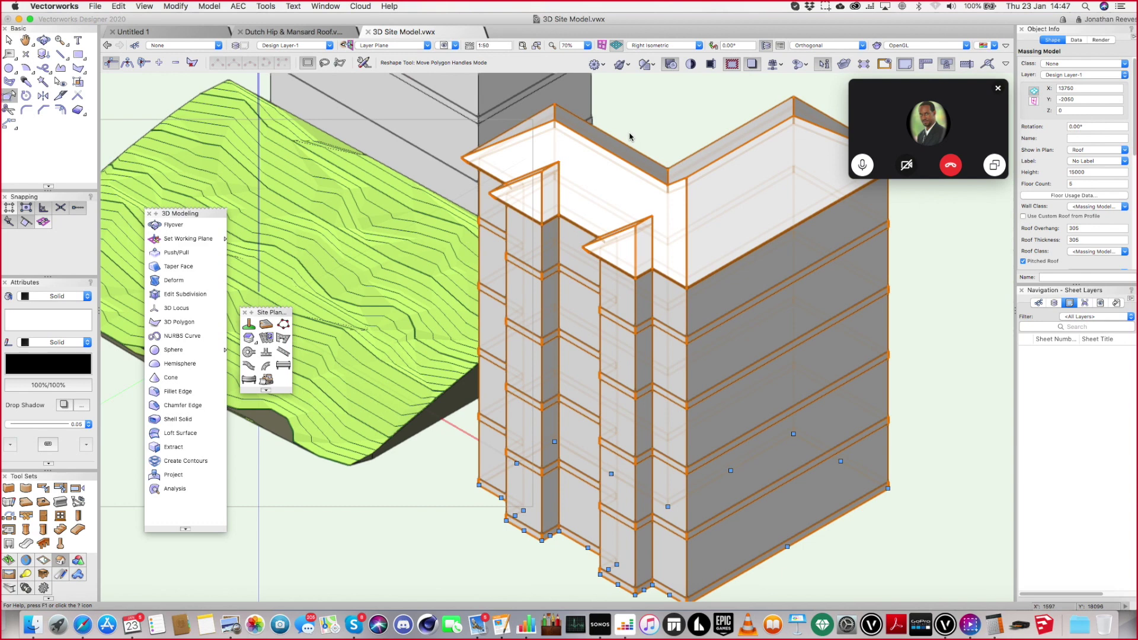
pyautogui.press('5')
pyautogui.press('3')
# Set the massing model Height to 5m and Floor Count to 2
pyautogui.moveTo(1092, 172); pyautogui.dragTo(1049, 167)
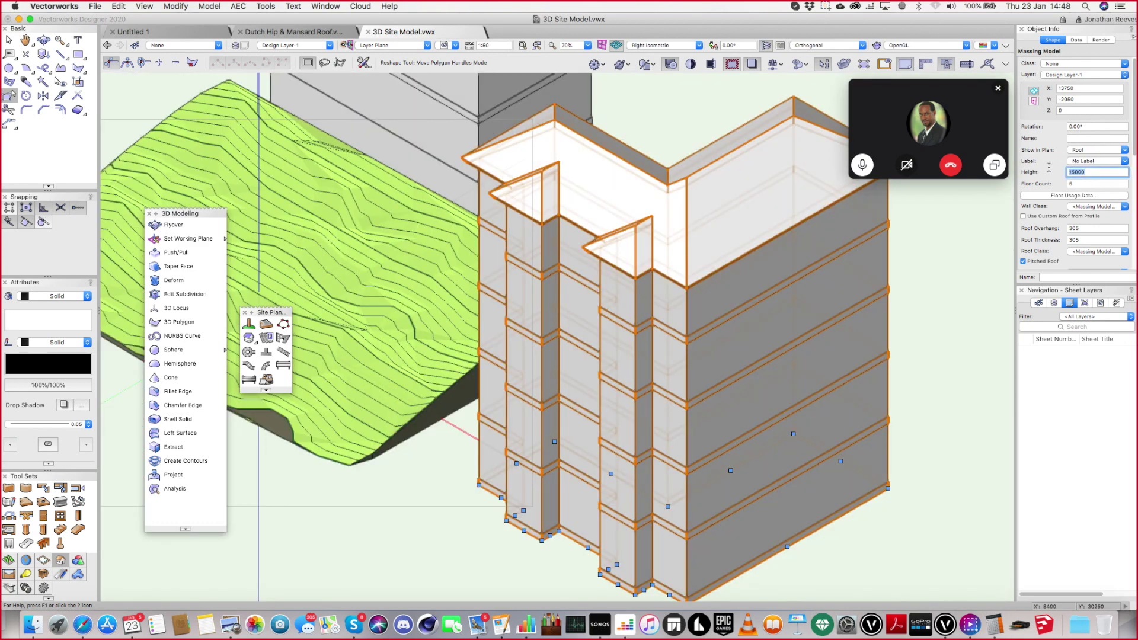
pyautogui.write('5m')
pyautogui.press('Tab')
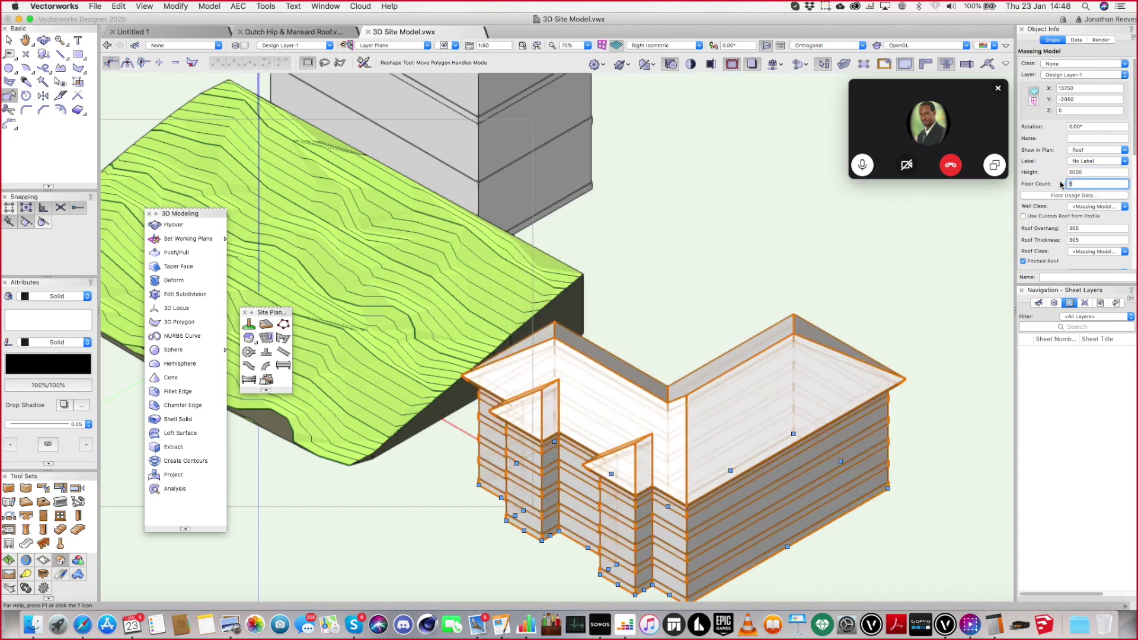
pyautogui.write('2')
pyautogui.press('Return')
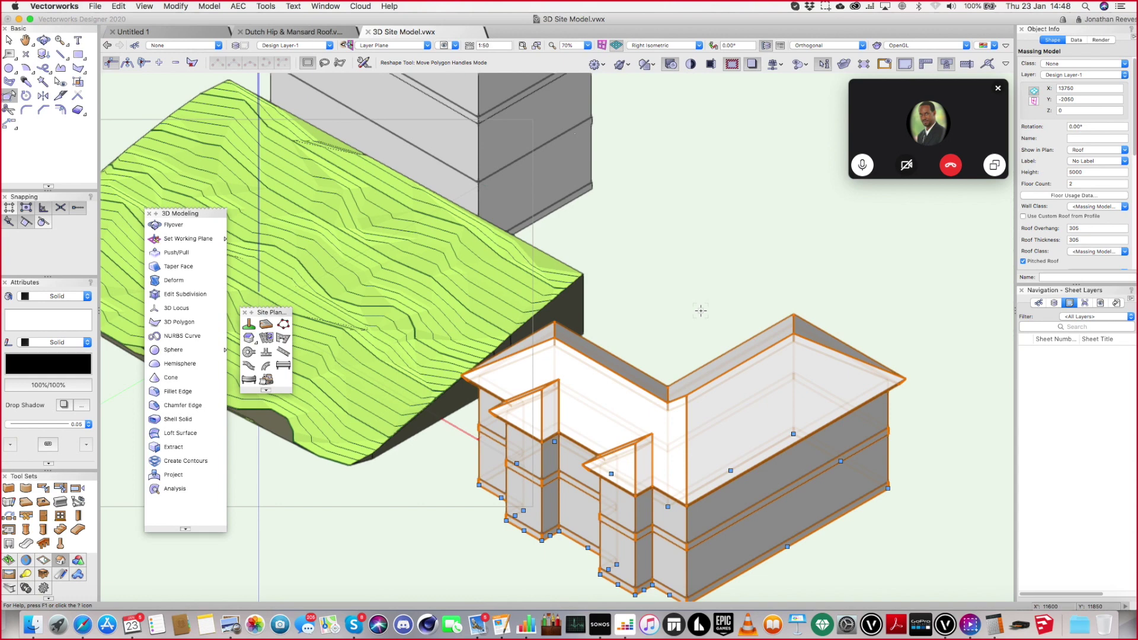
pyautogui.press('super+5')
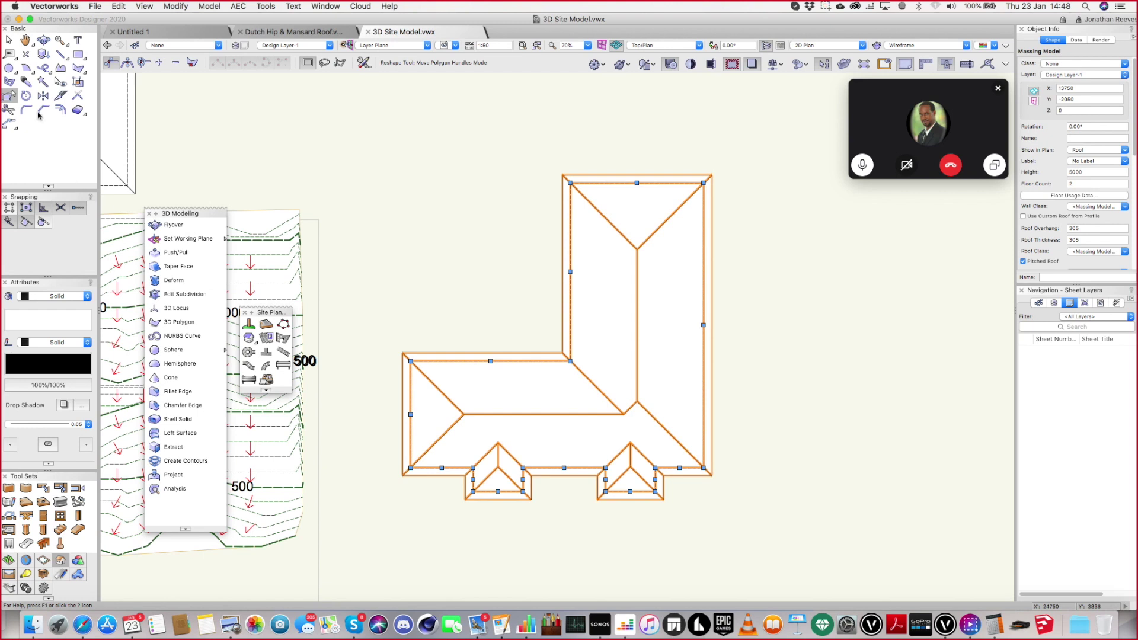
# Clip three small areas from the building's wings with the Clip tool and check in 3D
pyautogui.click(78, 110)
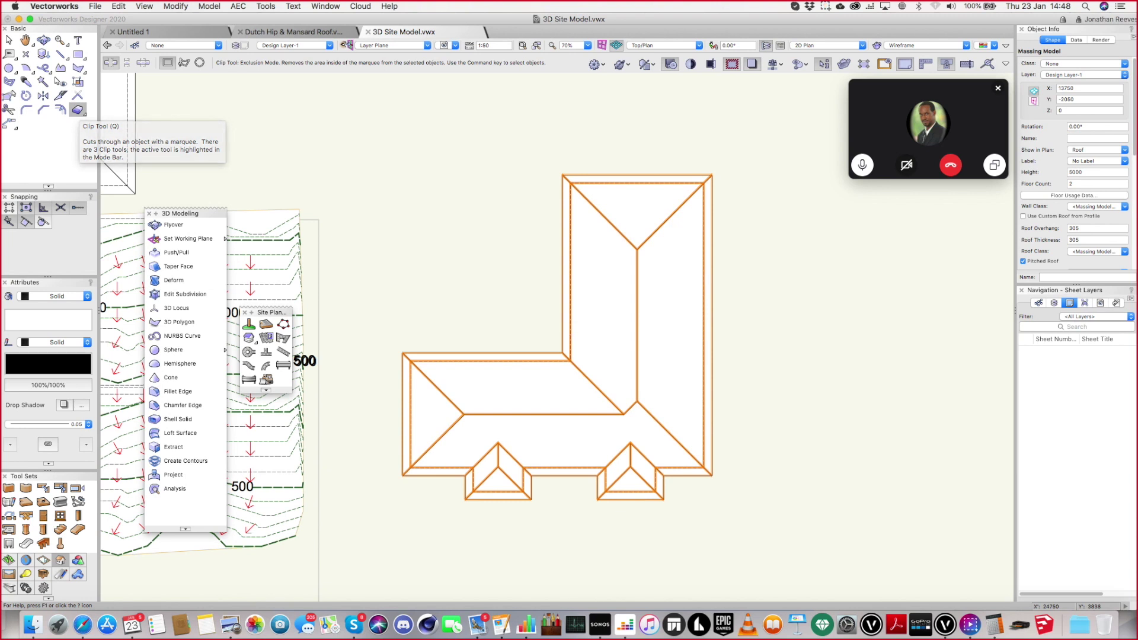
pyautogui.moveTo(683, 278); pyautogui.dragTo(734, 365)
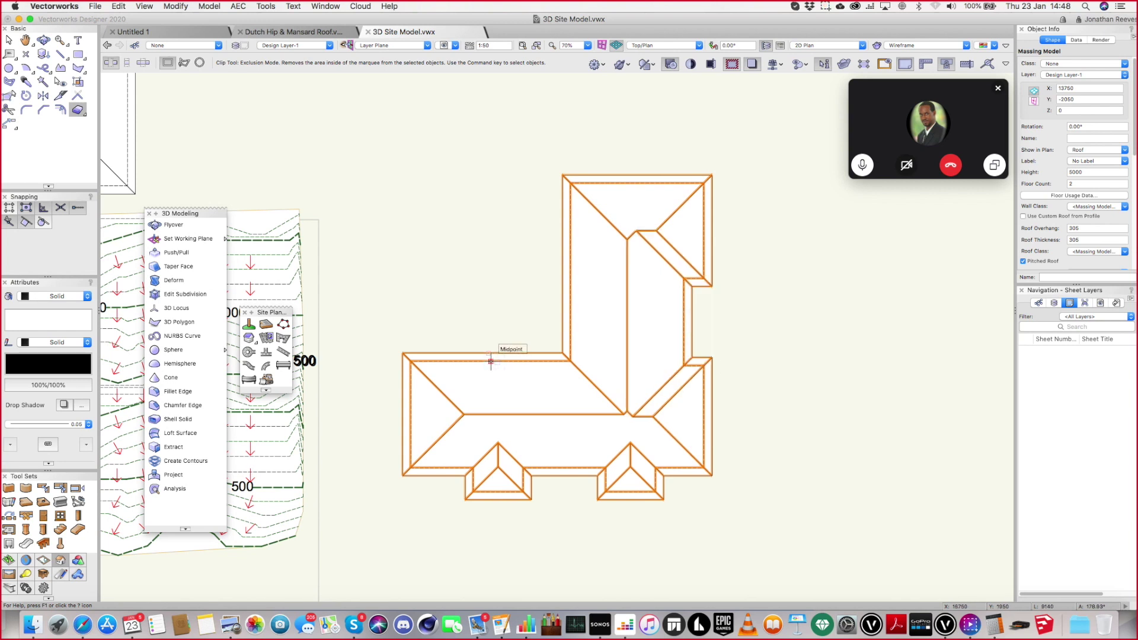
pyautogui.moveTo(537, 230); pyautogui.dragTo(583, 308)
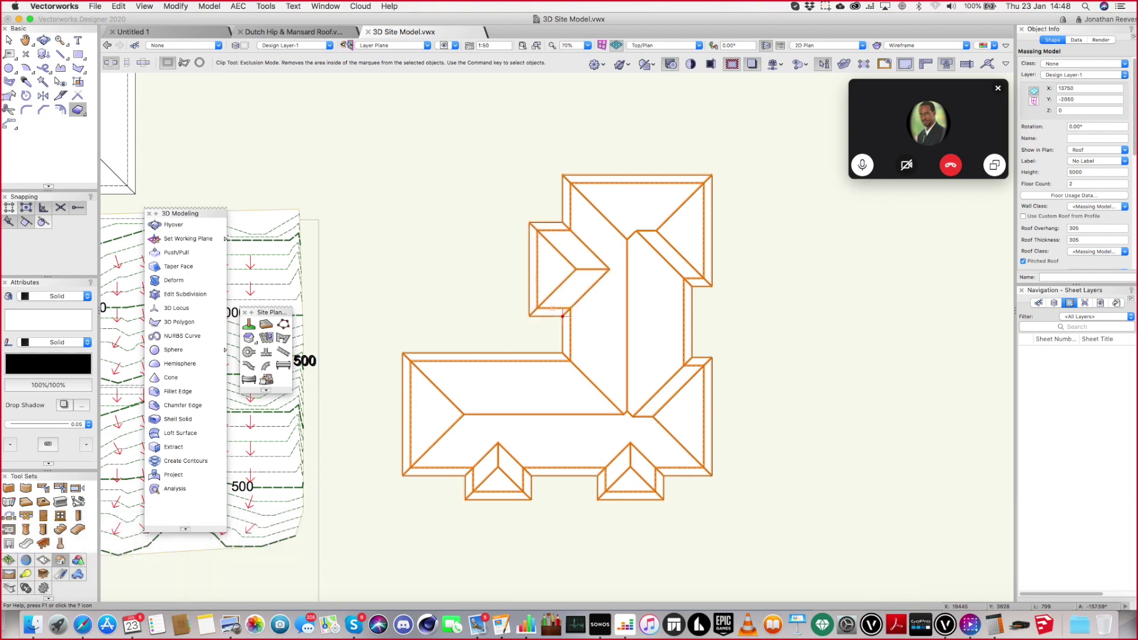
pyautogui.moveTo(458, 339); pyautogui.dragTo(505, 365)
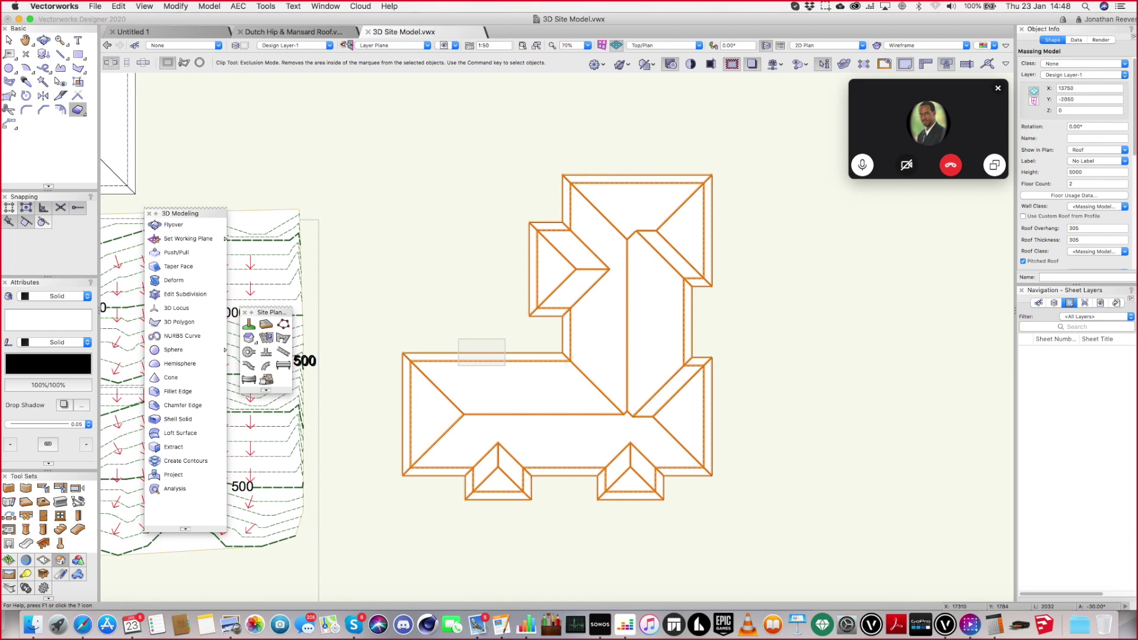
pyautogui.press('KP_3')
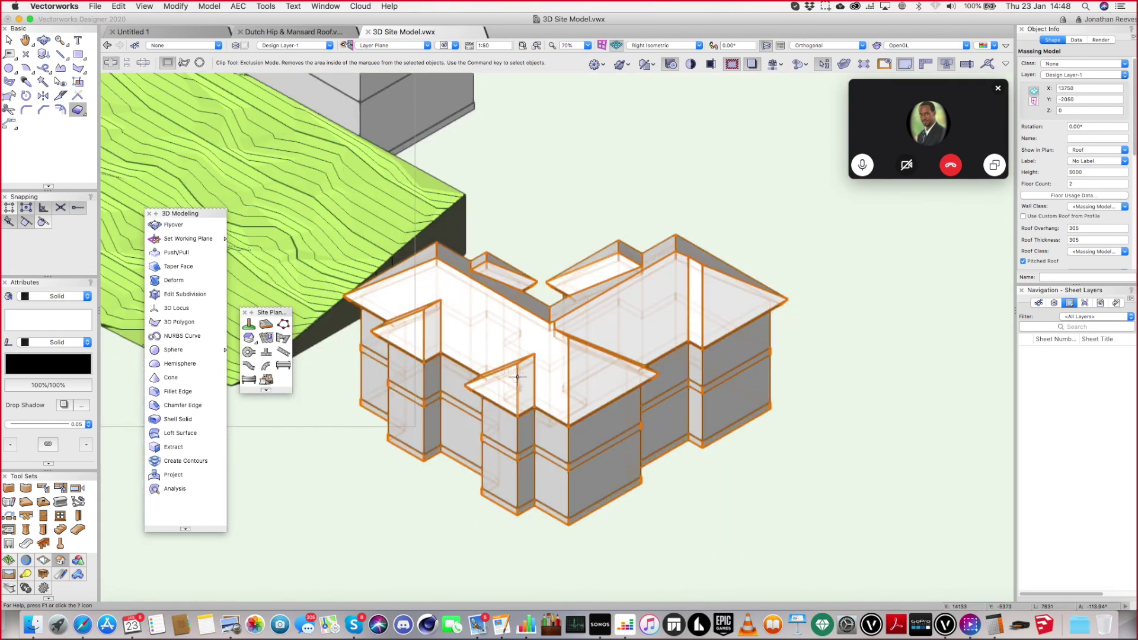
pyautogui.scroll(-4, 517, 380)
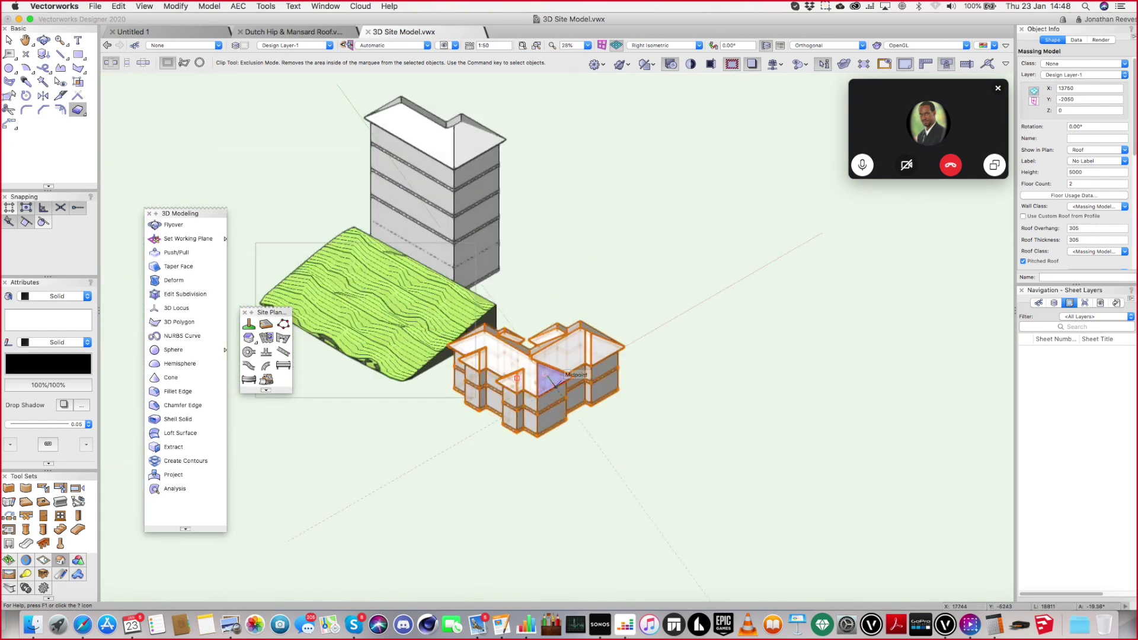
pyautogui.press('KP_0')
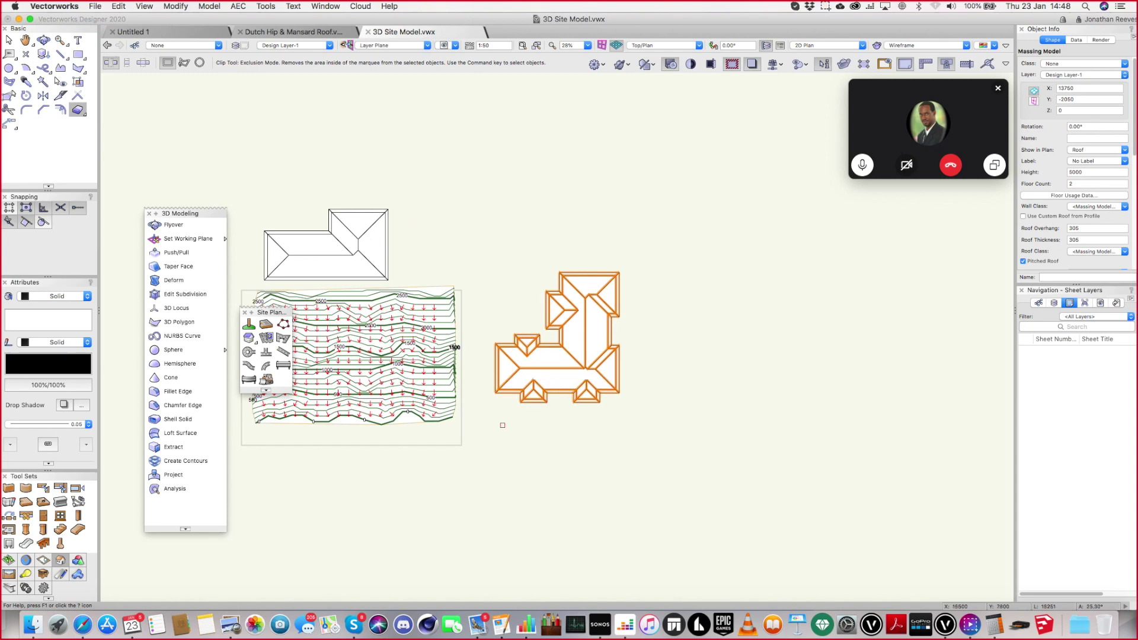
pyautogui.press('x')
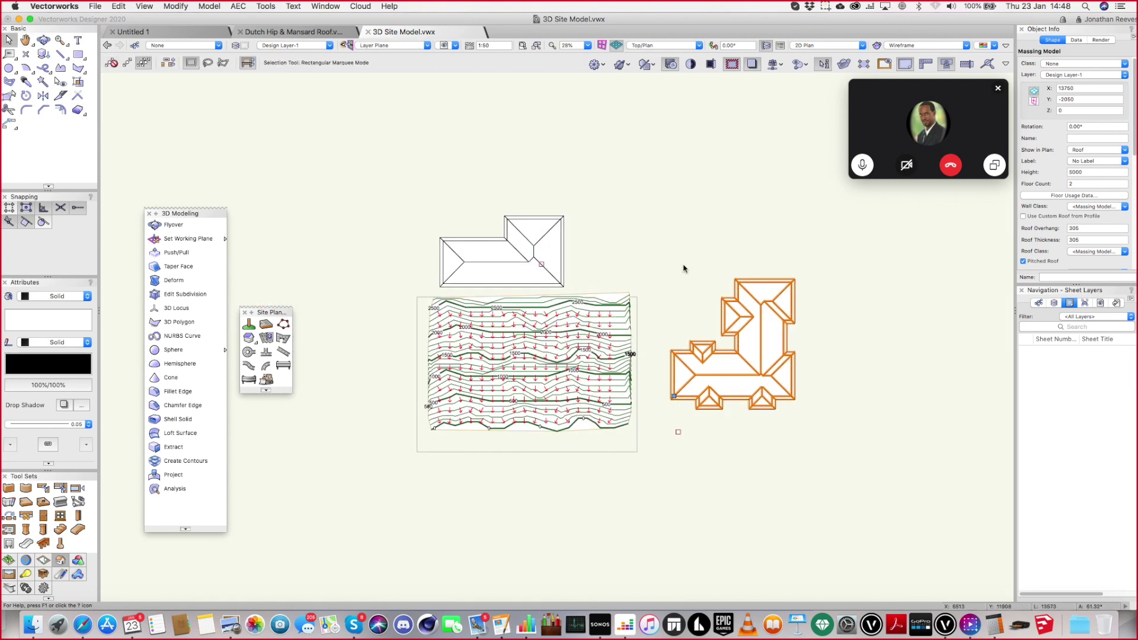
pyautogui.scroll(2, 759, 307)
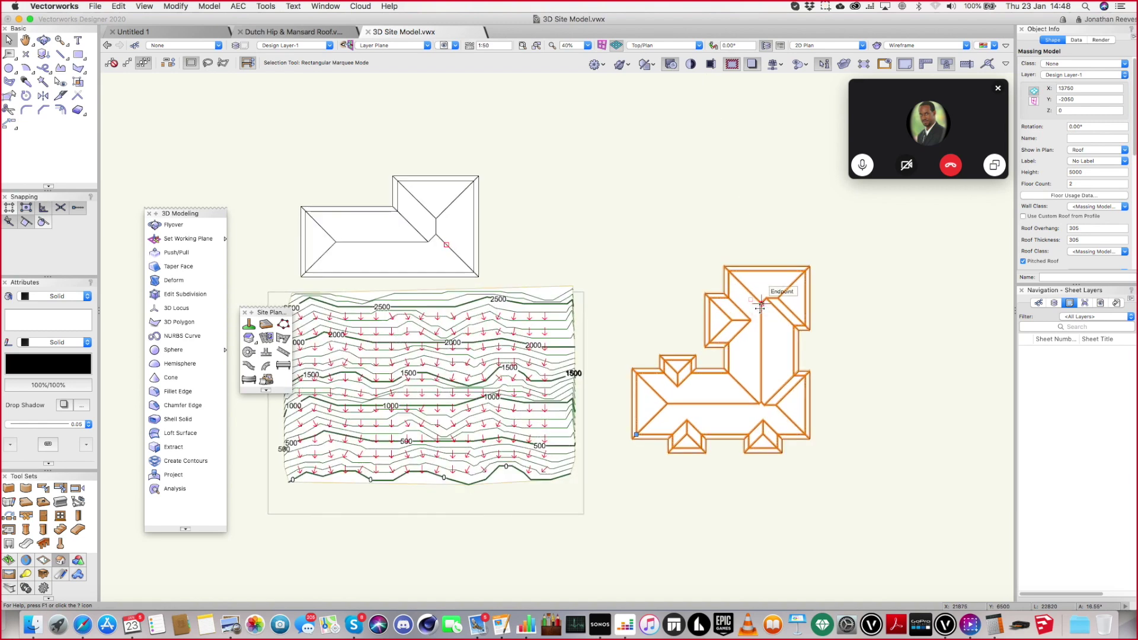
# Clip off the upper wing of the L-shaped building
pyautogui.press('g')
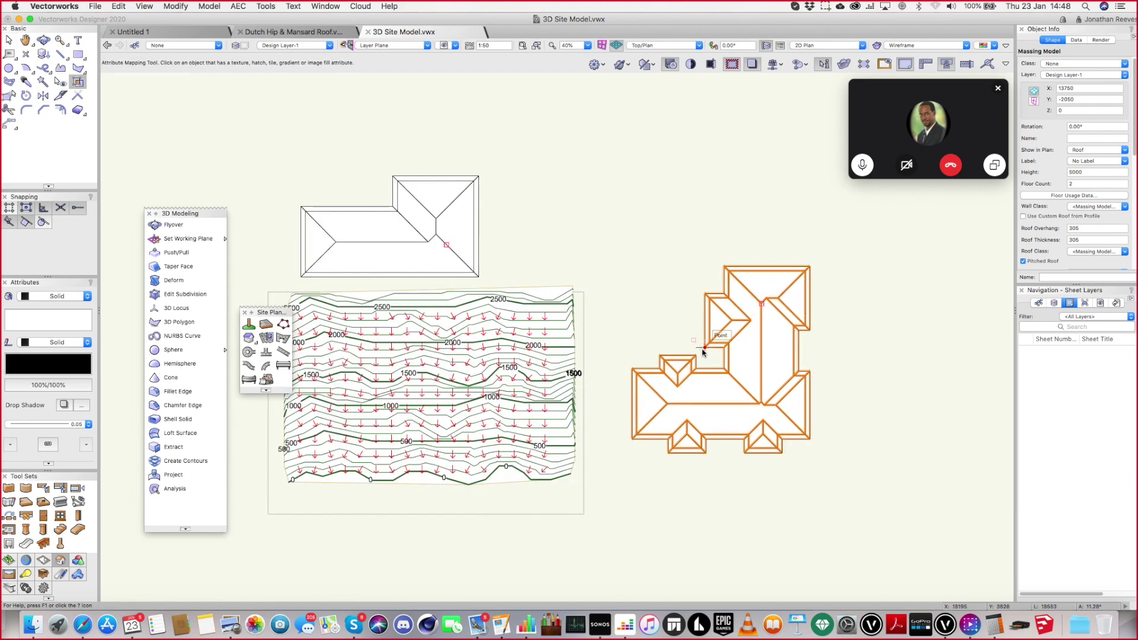
pyautogui.press('n')
pyautogui.moveTo(705, 348); pyautogui.dragTo(856, 236)
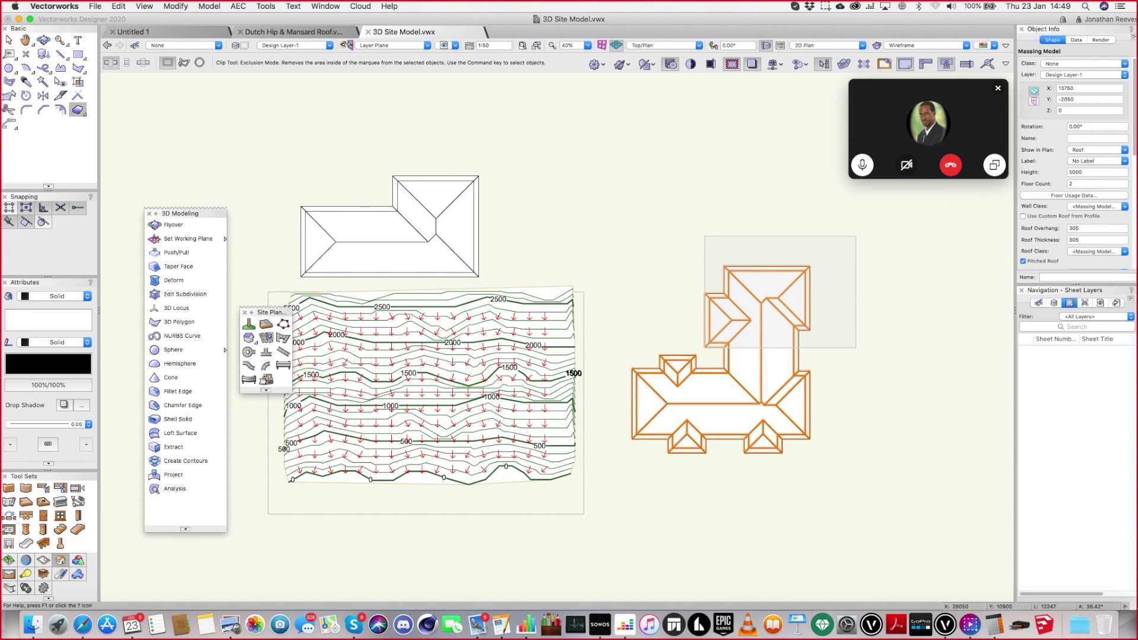
pyautogui.press('x')
pyautogui.press('x')
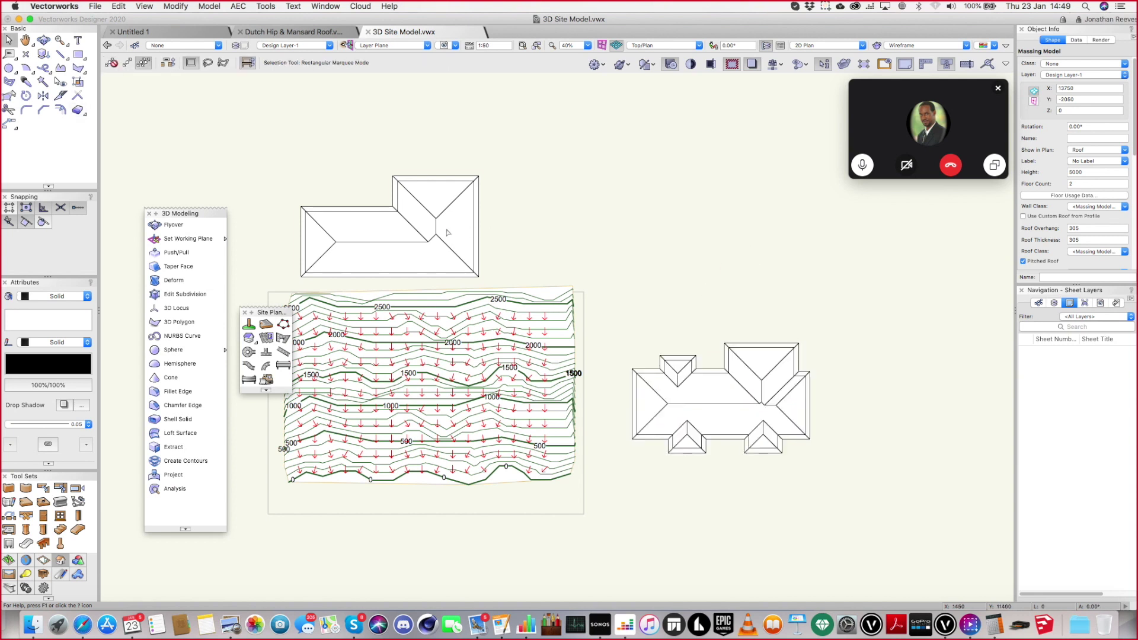
# Delete the separate roof above the terrain and view the building shaded in isometric
pyautogui.click(448, 232)
pyautogui.press('Delete')
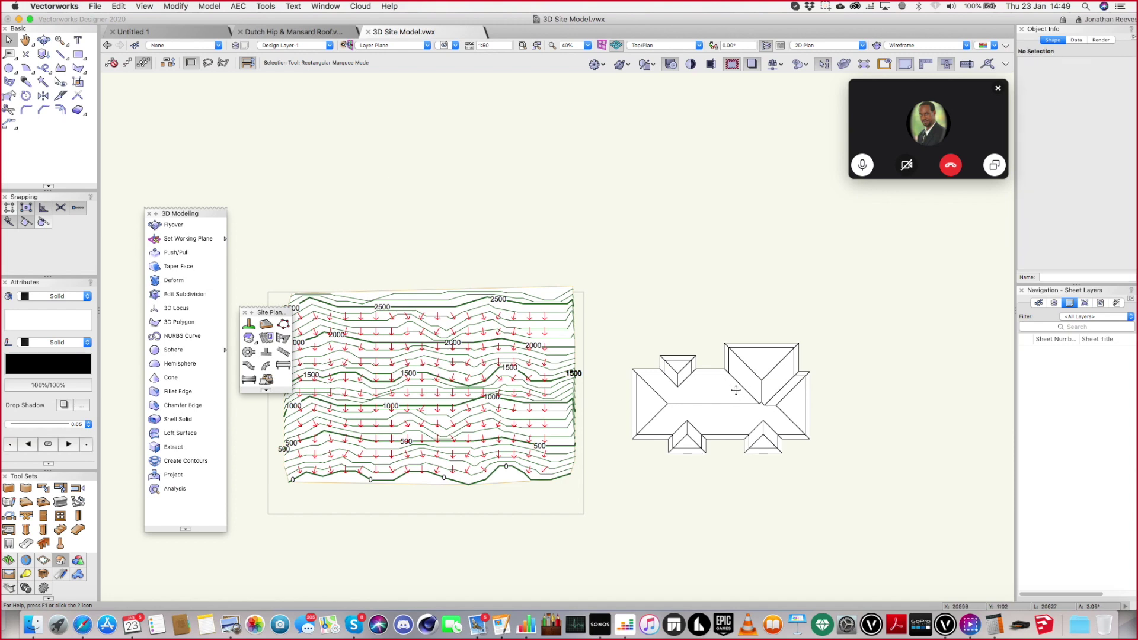
pyautogui.press('3')
pyautogui.press('super+shift+g')
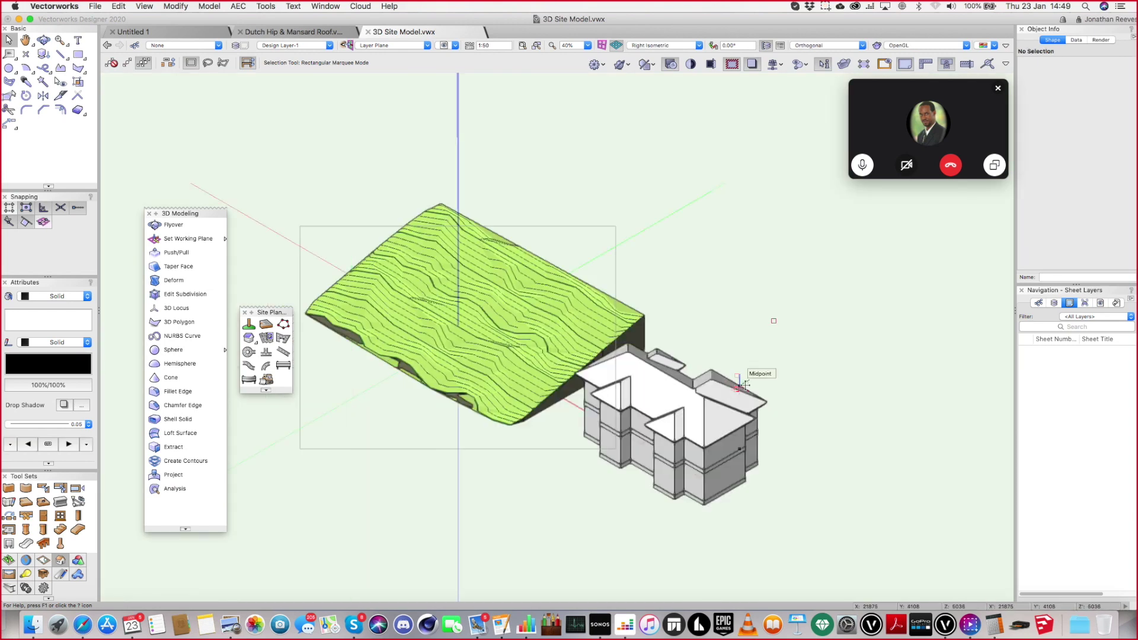
pyautogui.click(716, 403)
# Move the massing model onto the middle of the contoured site and view it in 3D
pyautogui.press('0')
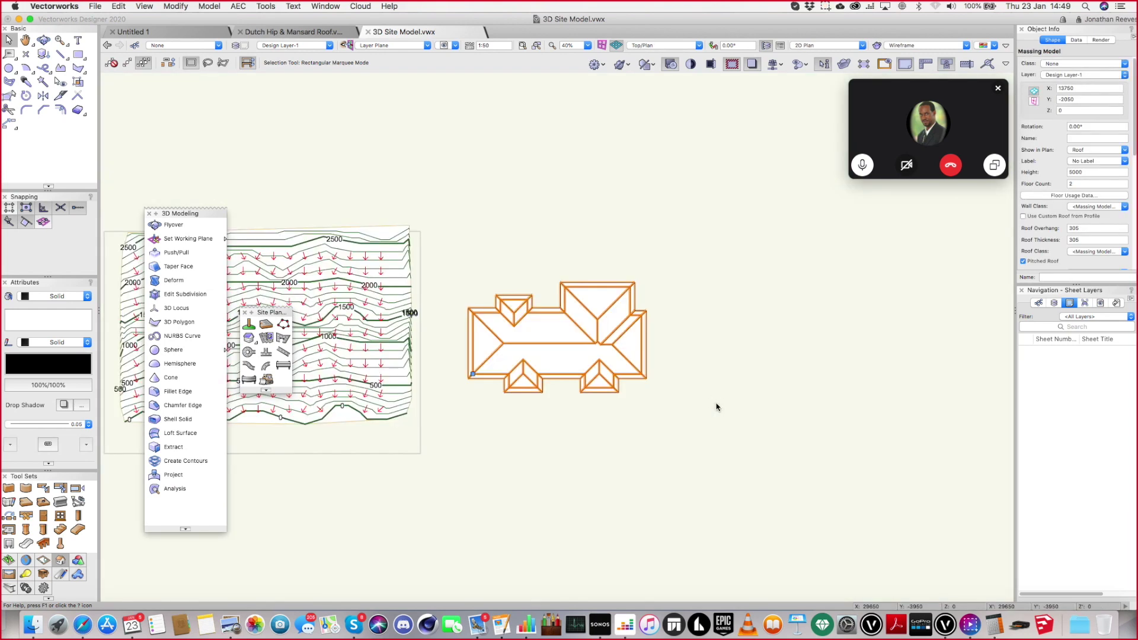
pyautogui.scroll(-3, 581, 355)
pyautogui.scroll(3, 800, 363)
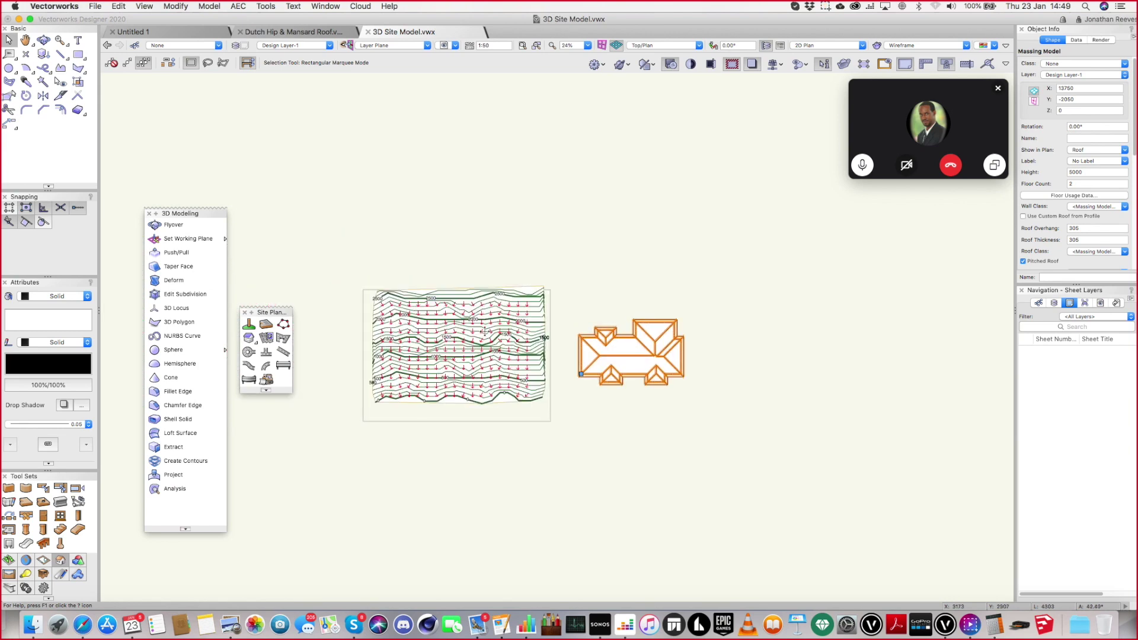
pyautogui.moveTo(800, 362); pyautogui.dragTo(632, 354)
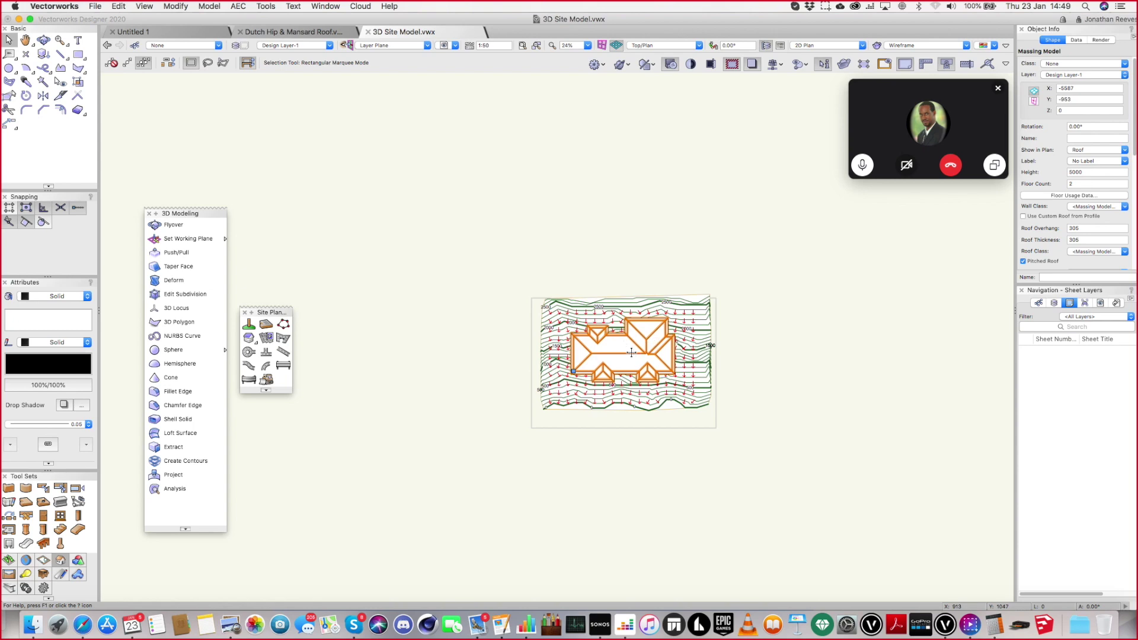
pyautogui.press('3')
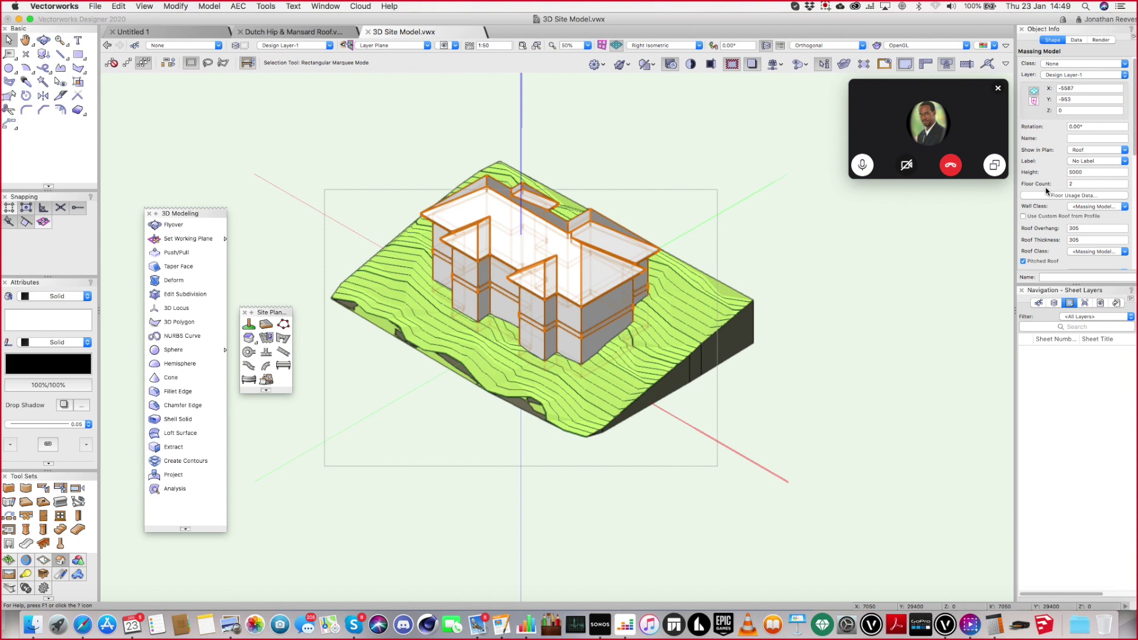
pyautogui.scroll(-5, 1047, 190)
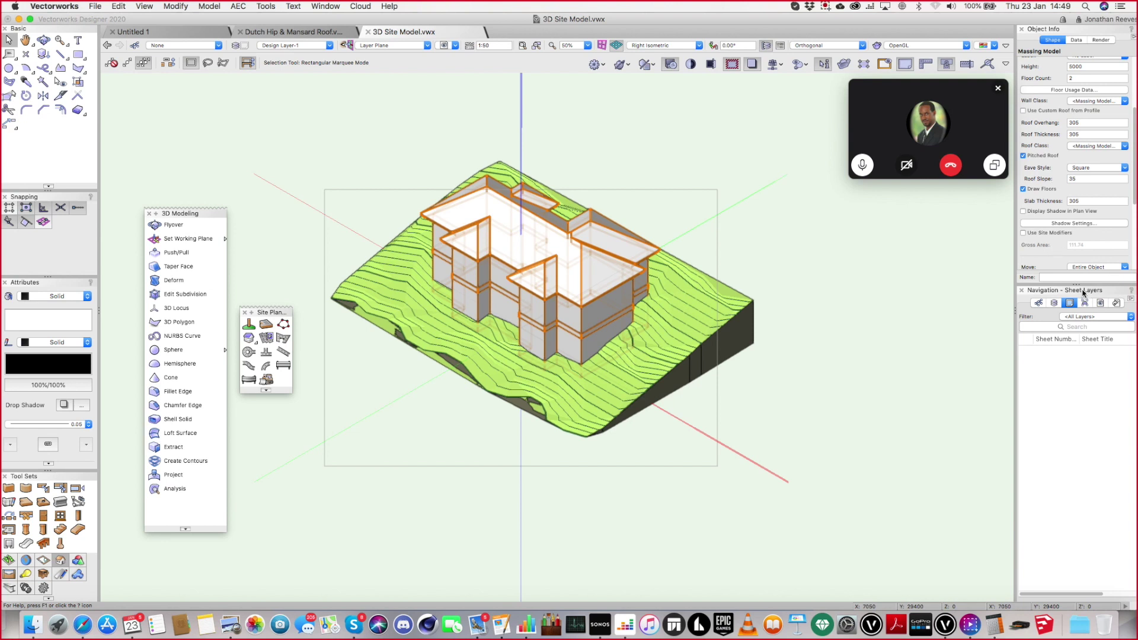
# Enable Use Site Modifiers on the massing model and set the grade limits offset to 2000
pyautogui.moveTo(1081, 286); pyautogui.dragTo(1079, 356)
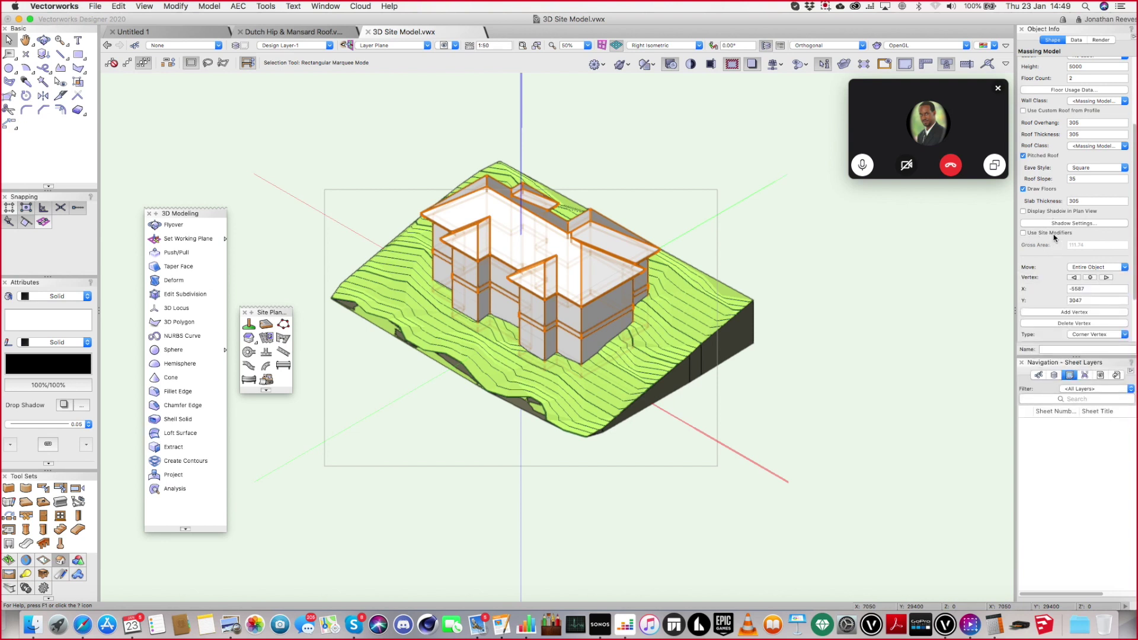
pyautogui.click(1023, 233)
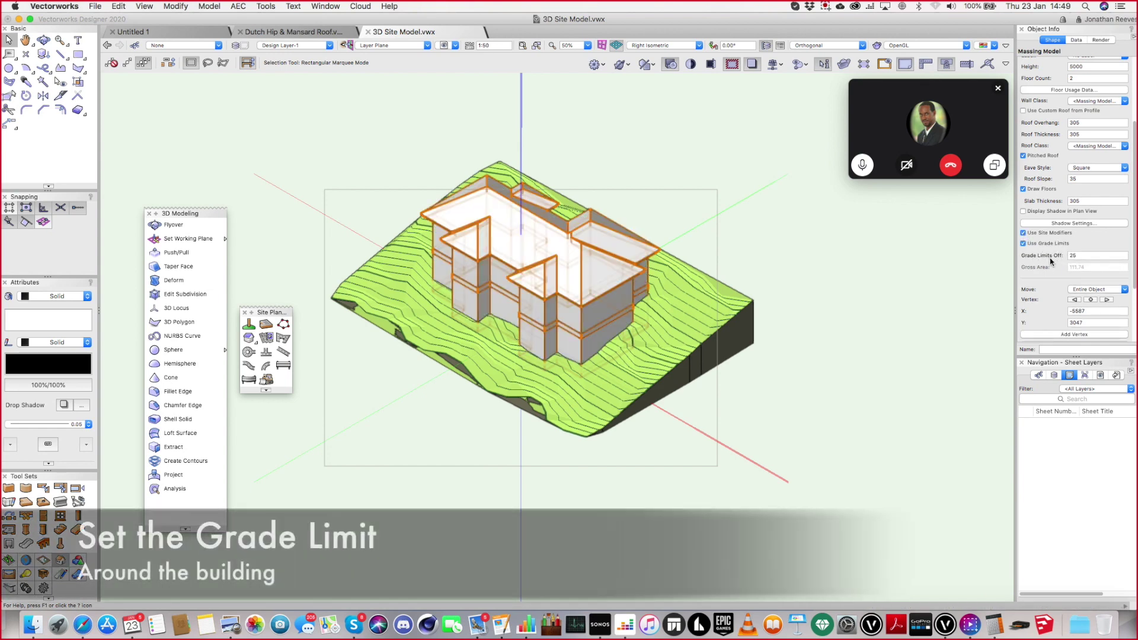
pyautogui.click(1077, 254)
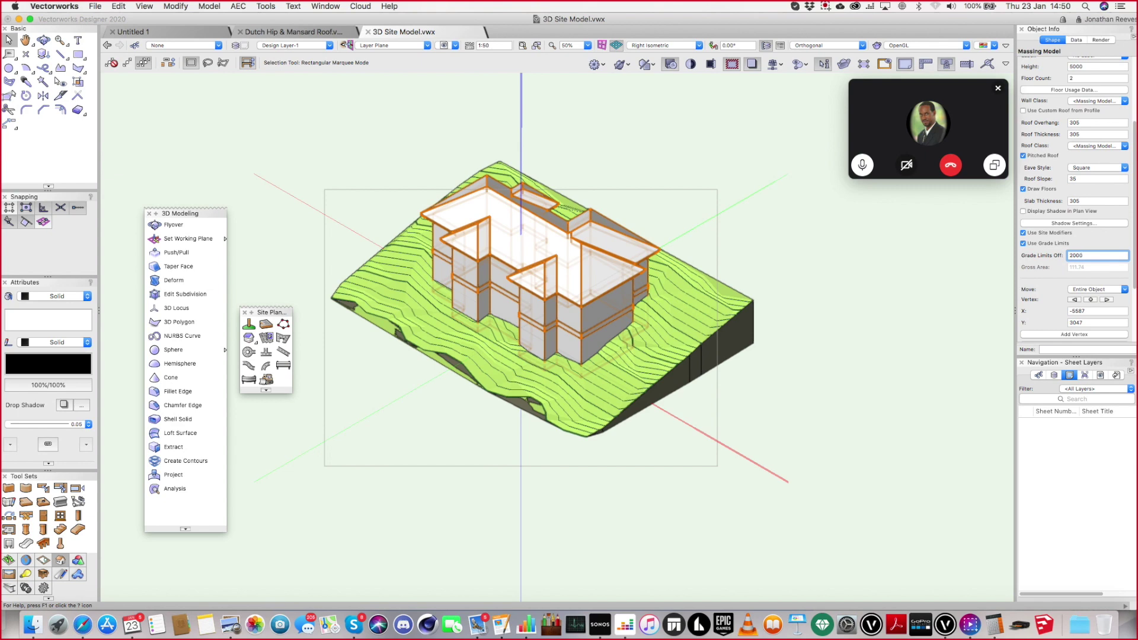
pyautogui.press('Return')
# In Top/Plan, clear the selection and reselect the house massing model
pyautogui.press('super+5')
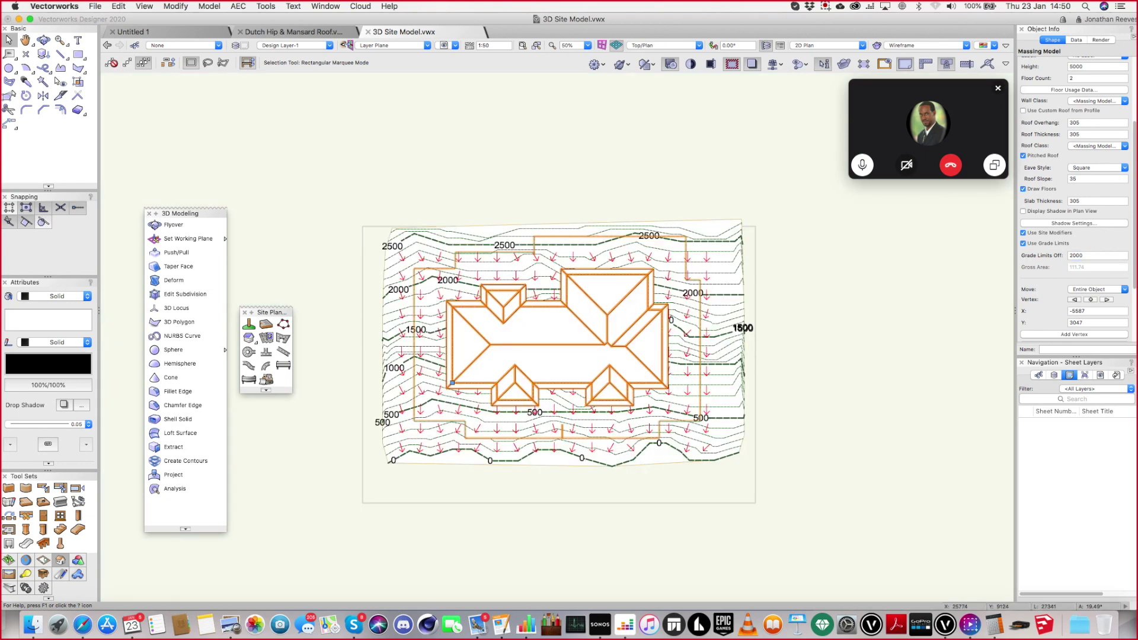
pyautogui.click(628, 178)
pyautogui.scroll(3, 543, 237)
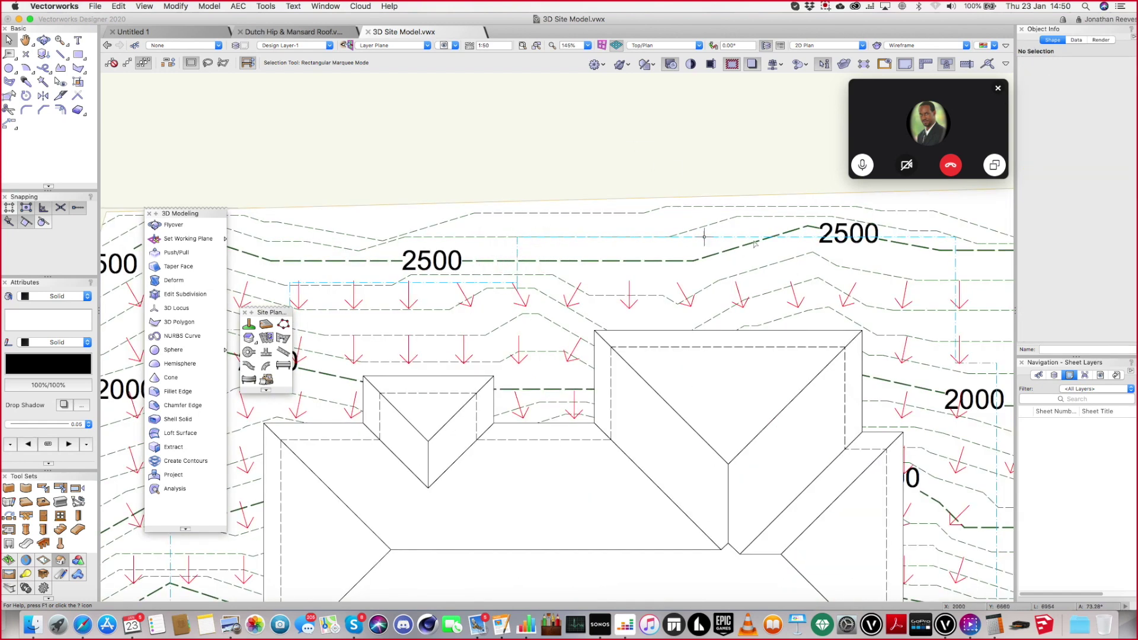
pyautogui.scroll(-2, 768, 278)
pyautogui.scroll(-4, 769, 278)
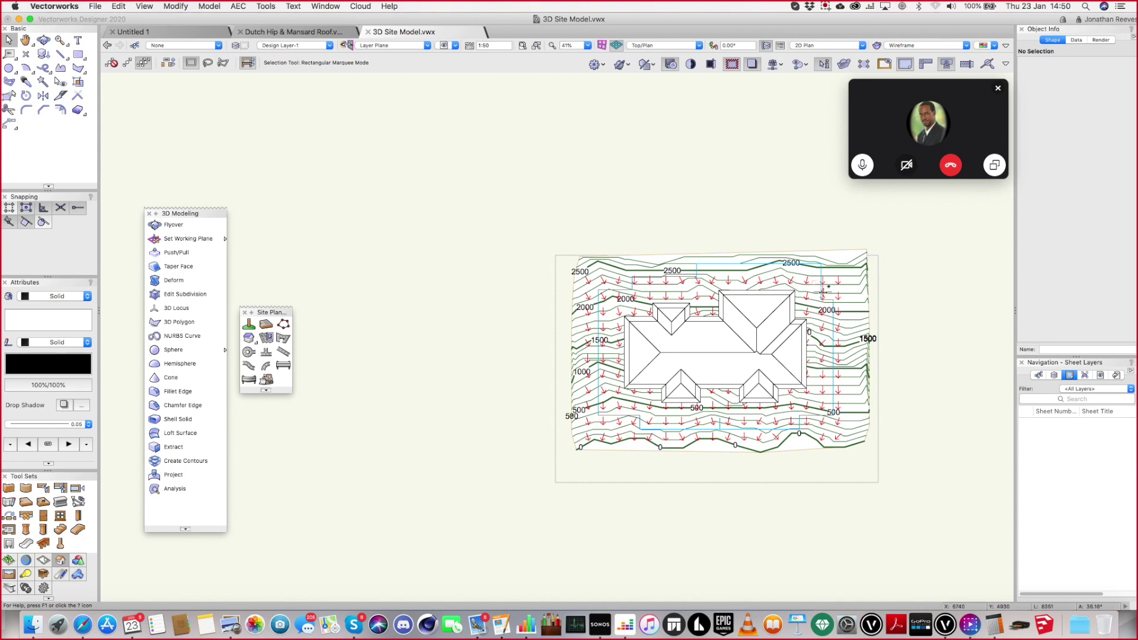
pyautogui.click(823, 291)
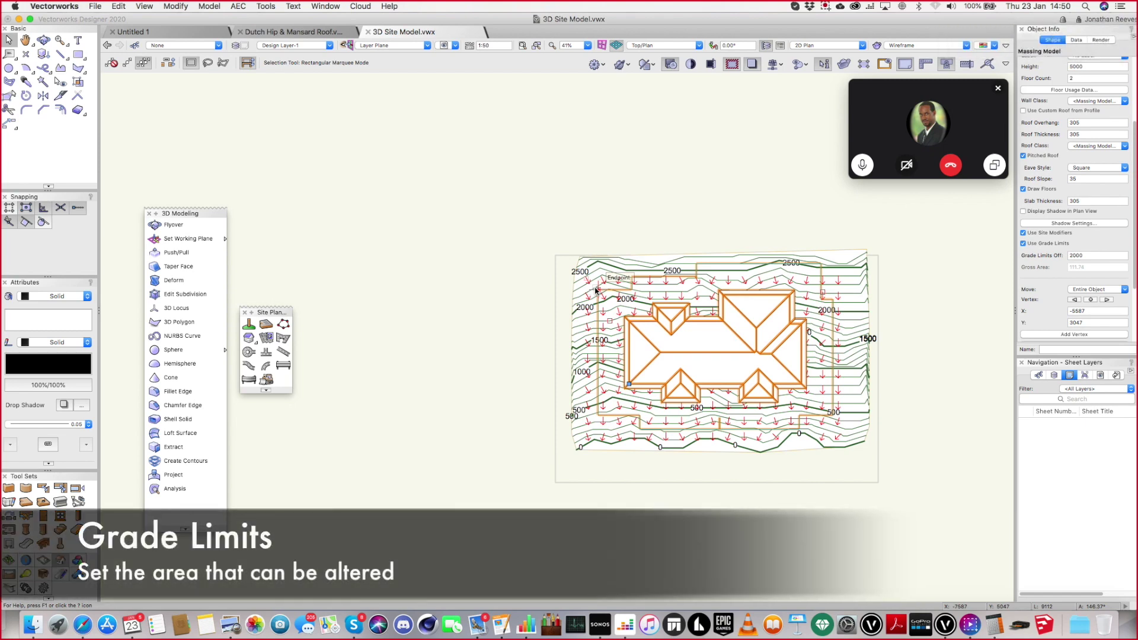
# Switch to the rendered Right Isometric view, zoom in, and select the site model
pyautogui.press('3')
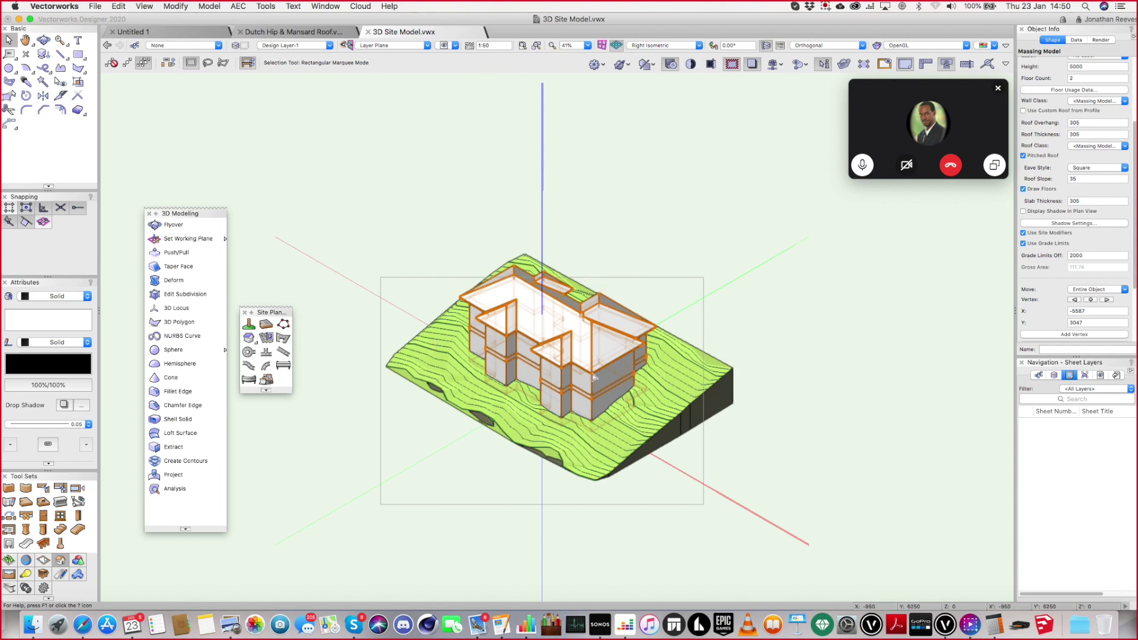
pyautogui.scroll(3, 597, 432)
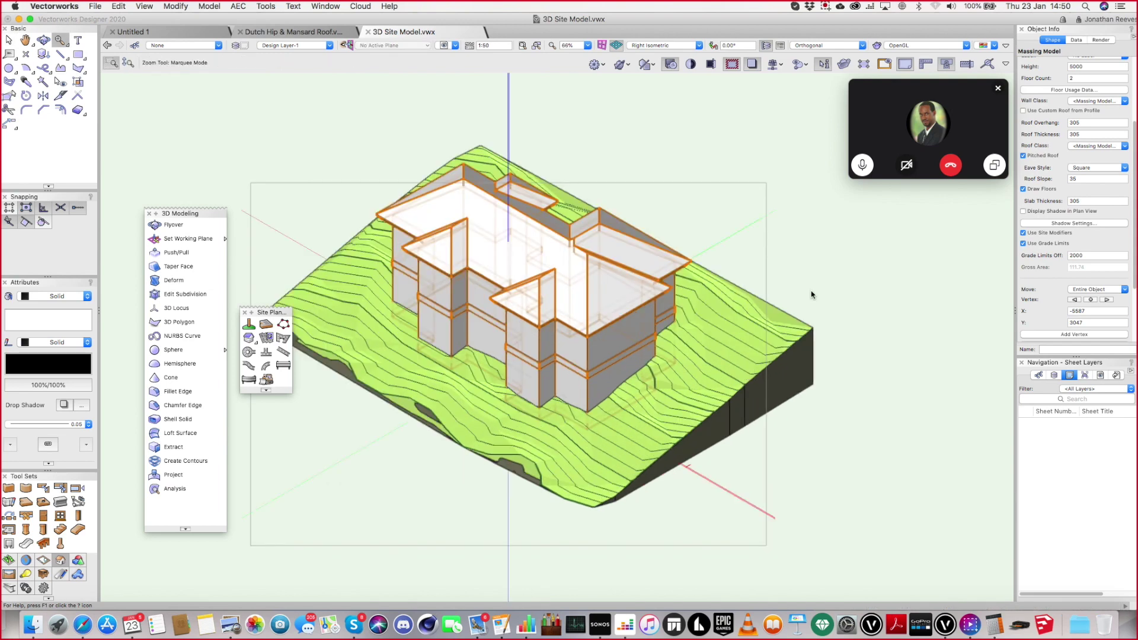
pyautogui.click(741, 323)
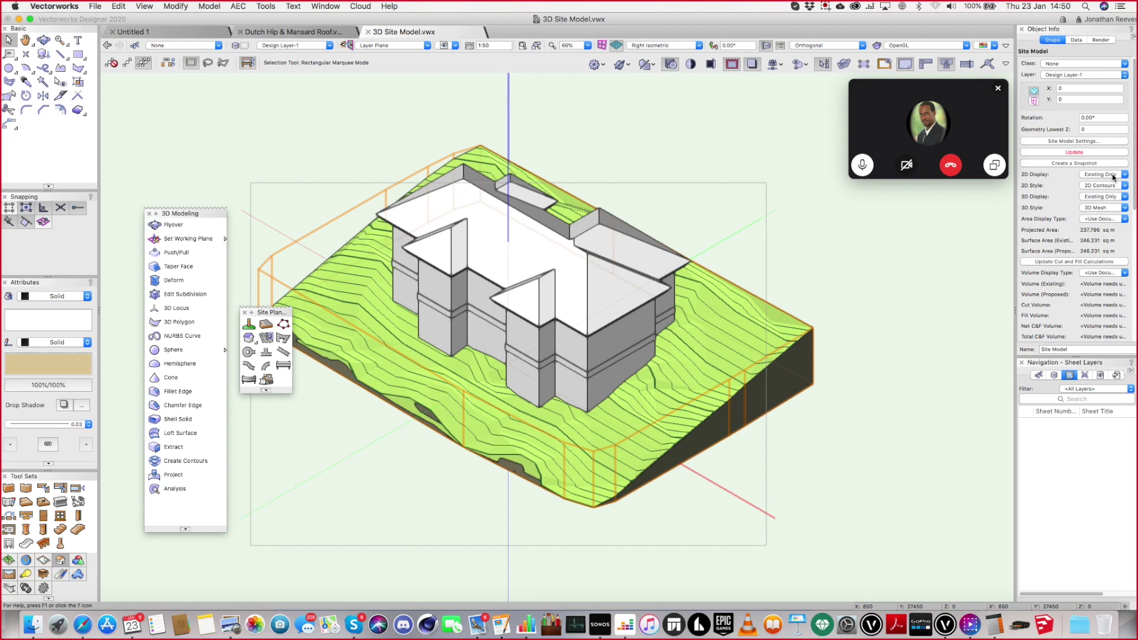
# Set the site model's 2D Display and 3D Display to Proposed Only, shaded in OpenGL
pyautogui.press('F5')
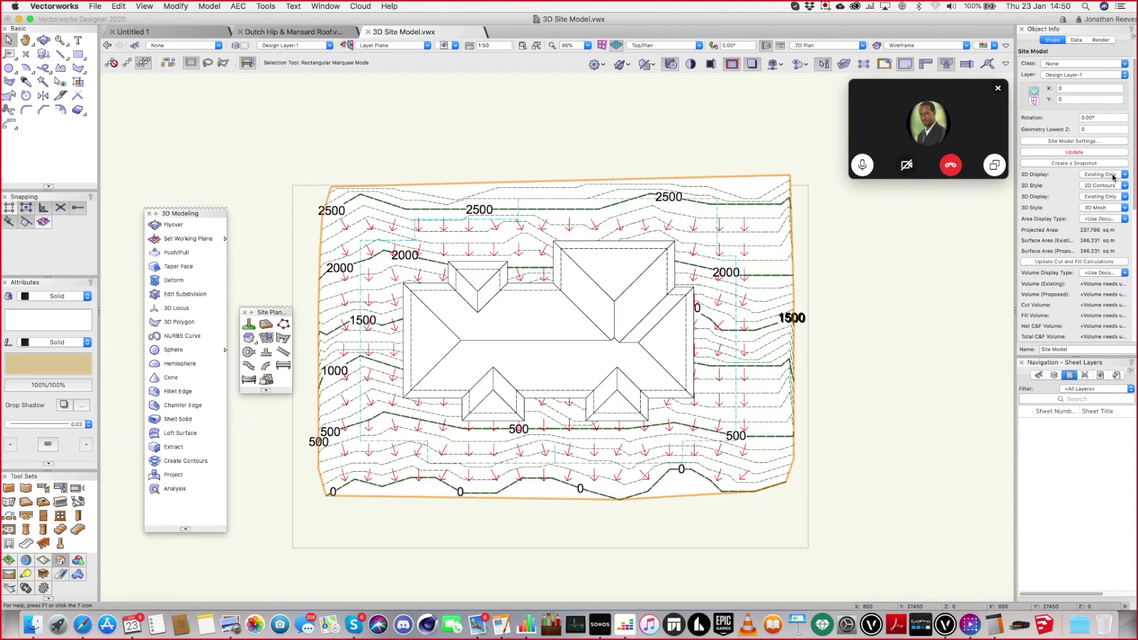
pyautogui.click(1112, 174)
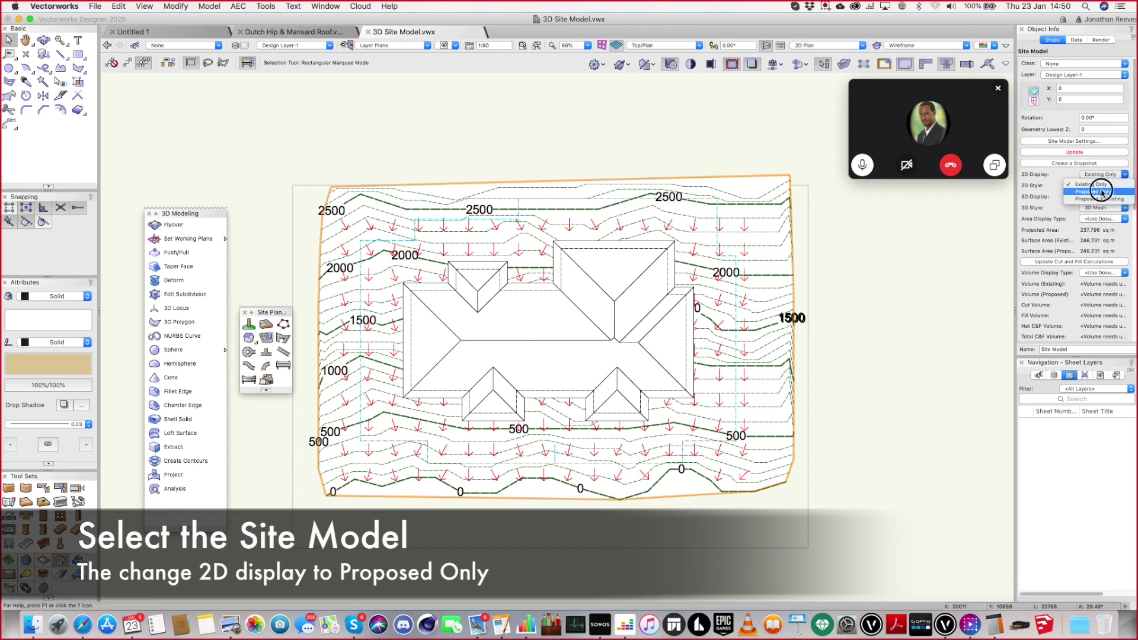
pyautogui.click(1084, 193)
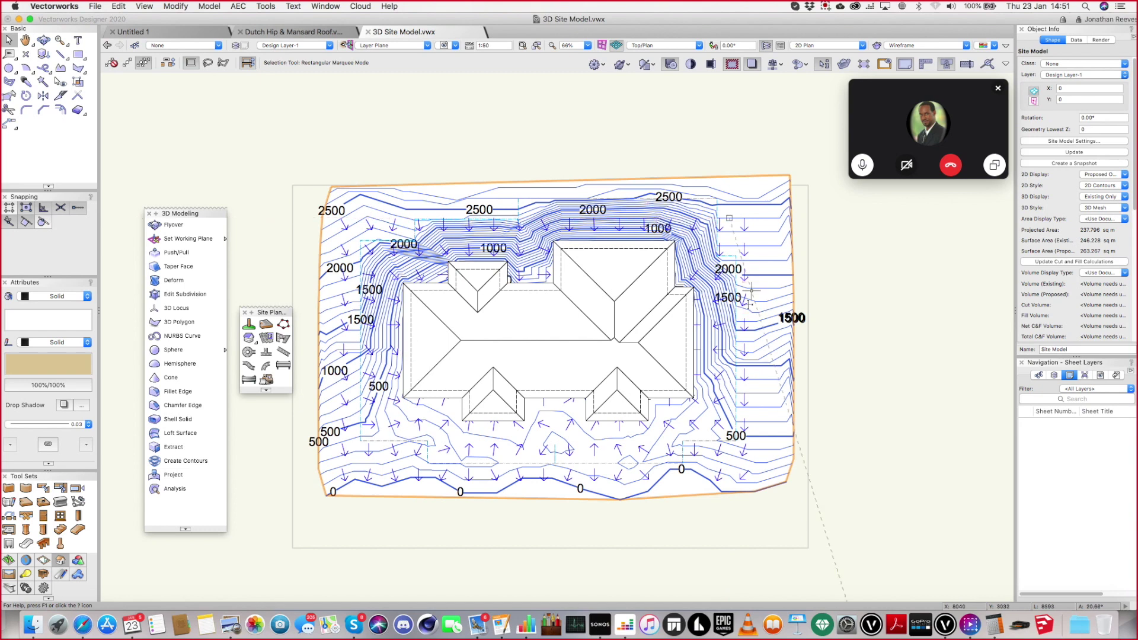
pyautogui.press('3')
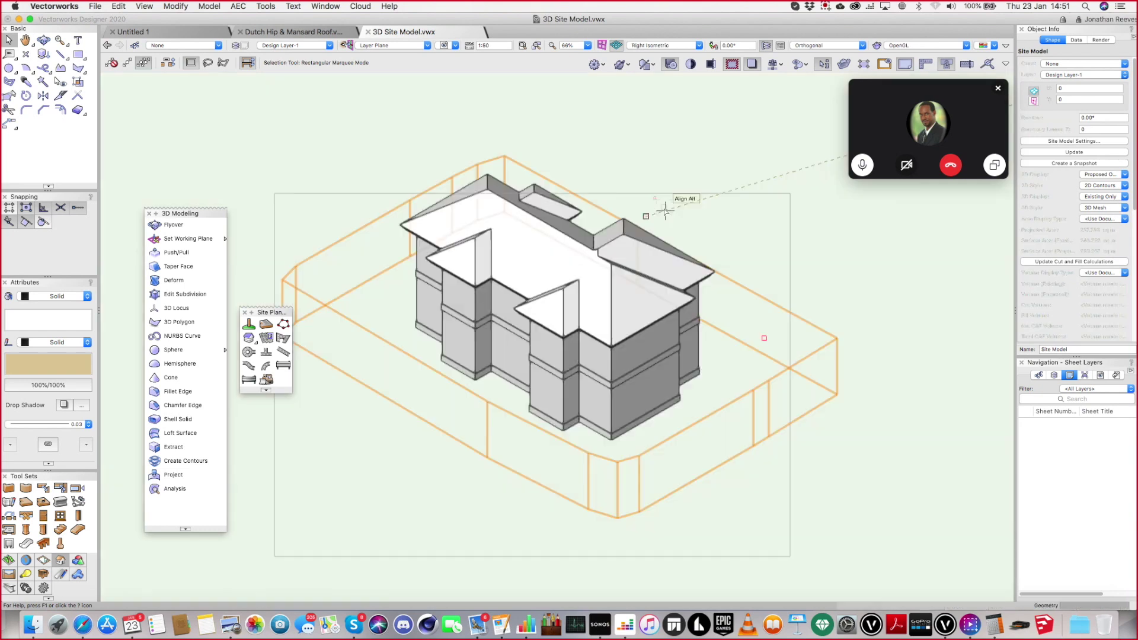
pyautogui.press('super+shift+g')
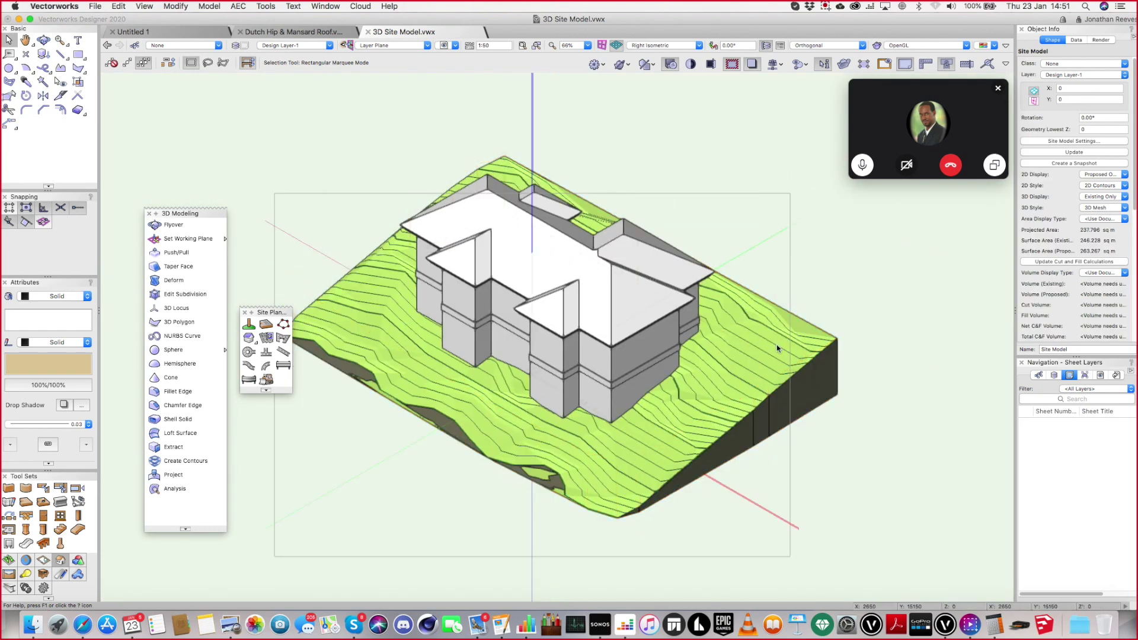
pyautogui.click(1092, 200)
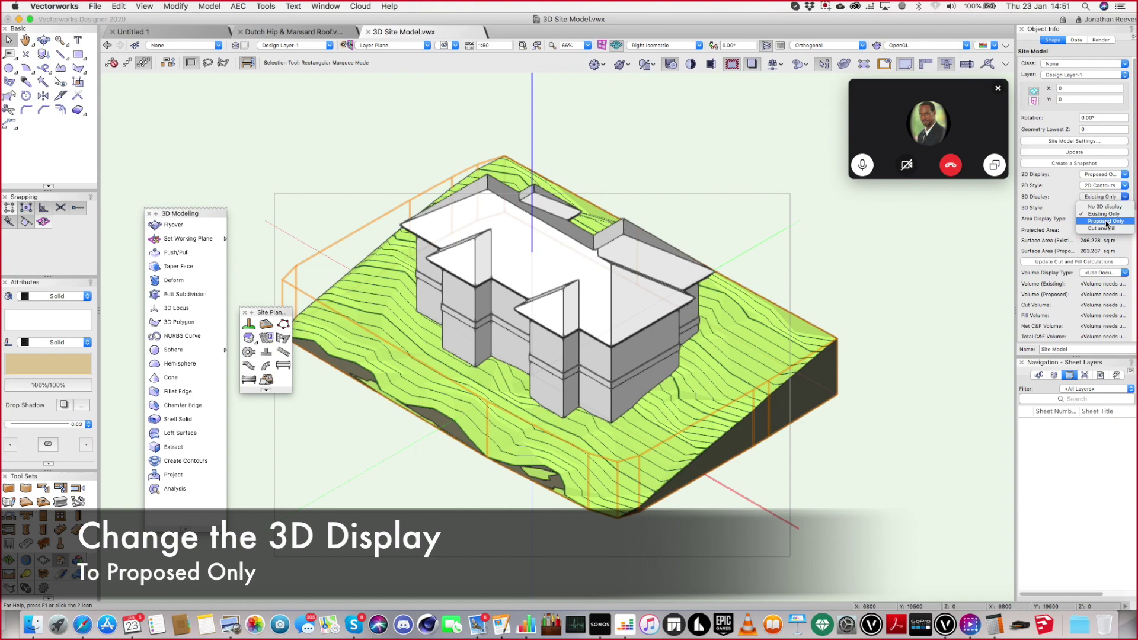
pyautogui.click(1105, 222)
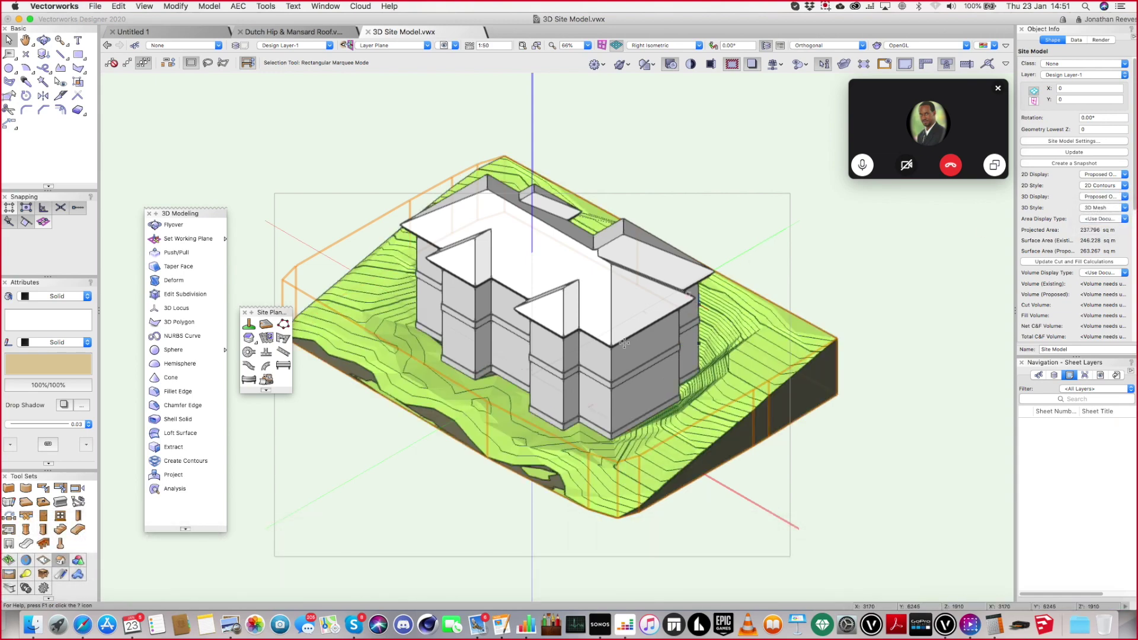
# Orbit slightly and update cut and fill: 133.361 cu m cut, 0.003 fill
pyautogui.hotkey('shift', 'c')
pyautogui.moveTo(480, 407); pyautogui.dragTo(468, 382)
pyautogui.press('x')
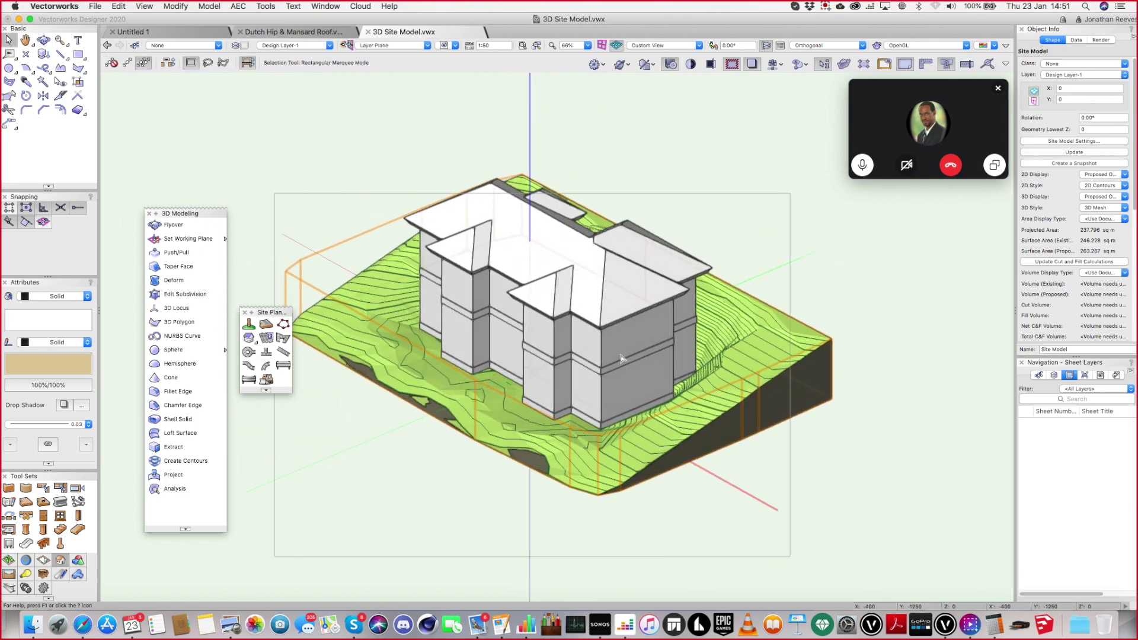
pyautogui.click(1074, 261)
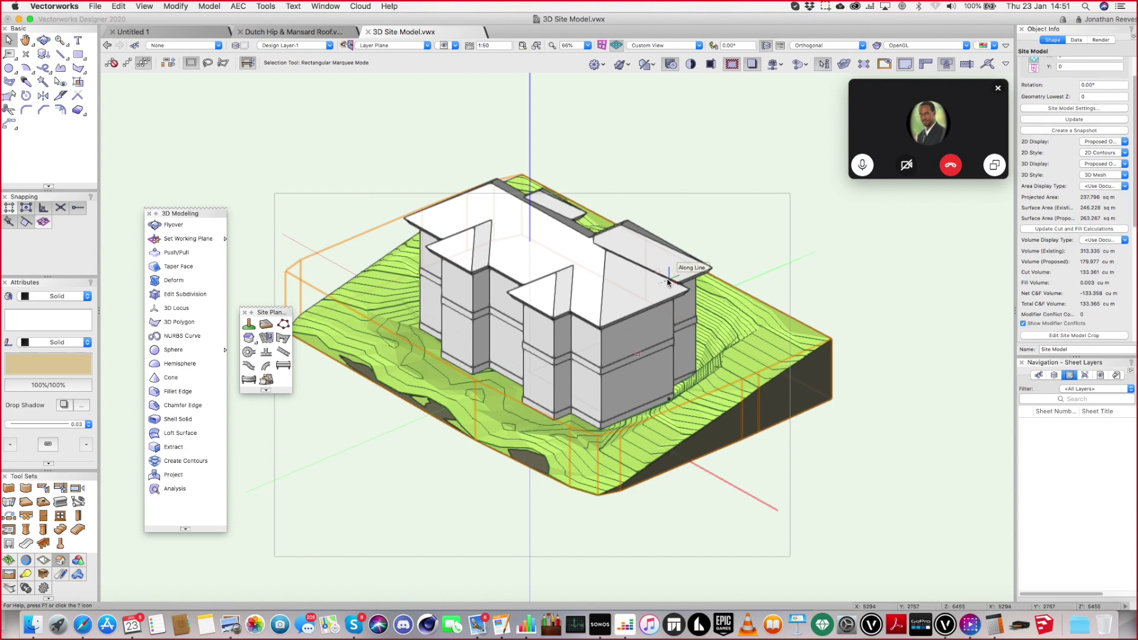
# In Right view, lift the house massing model 1000 above the slope
pyautogui.press('6')
pyautogui.click(672, 238)
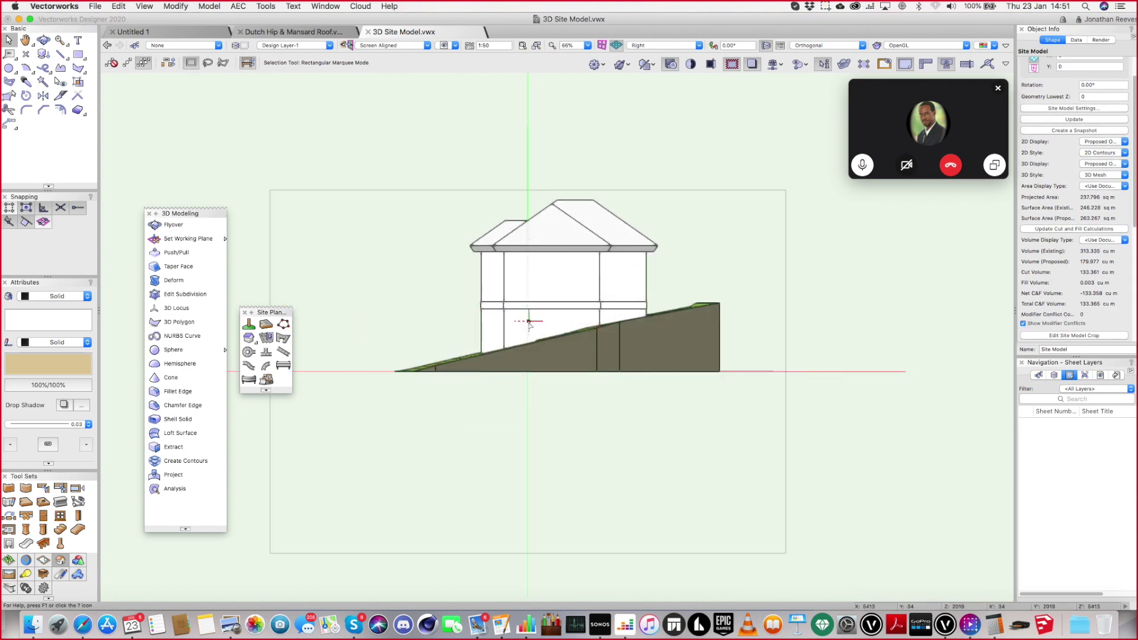
pyautogui.click(579, 308)
pyautogui.moveTo(579, 307); pyautogui.dragTo(577, 280)
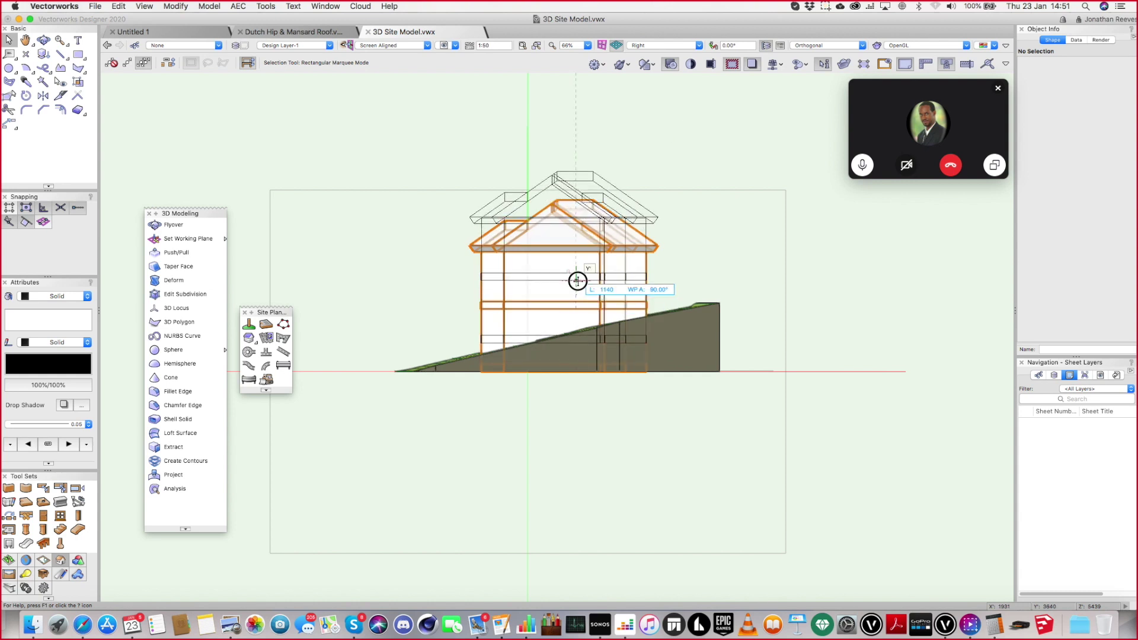
pyautogui.write('1000')
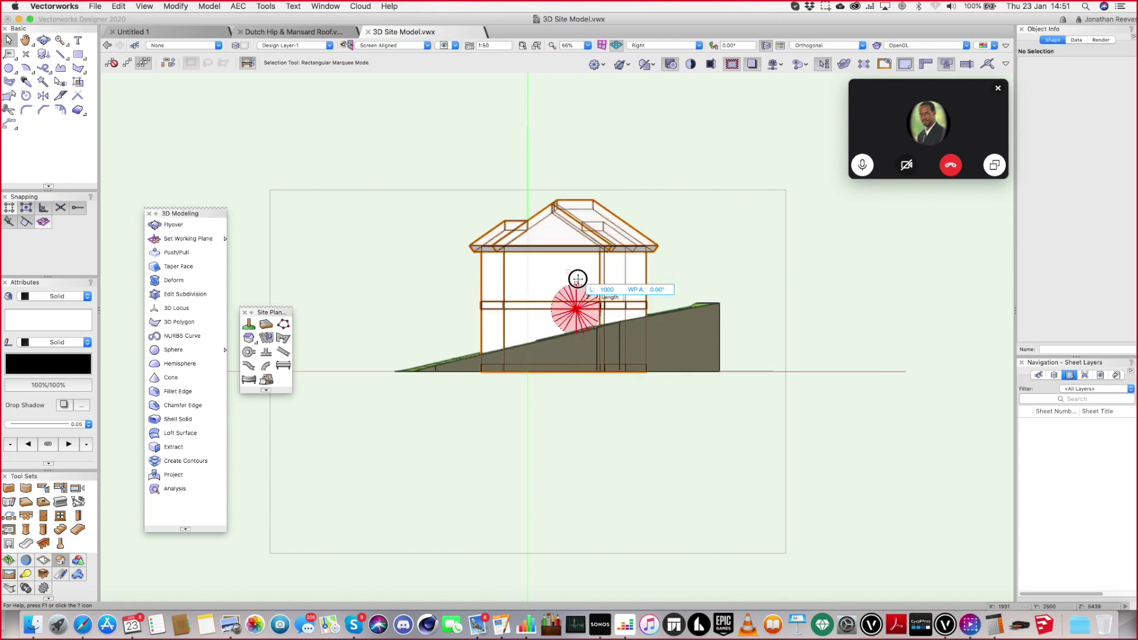
pyautogui.press('Return')
# Move the house by a 150 vertical offset, then reopen Move Selection's vertical offset
pyautogui.press('super+m')
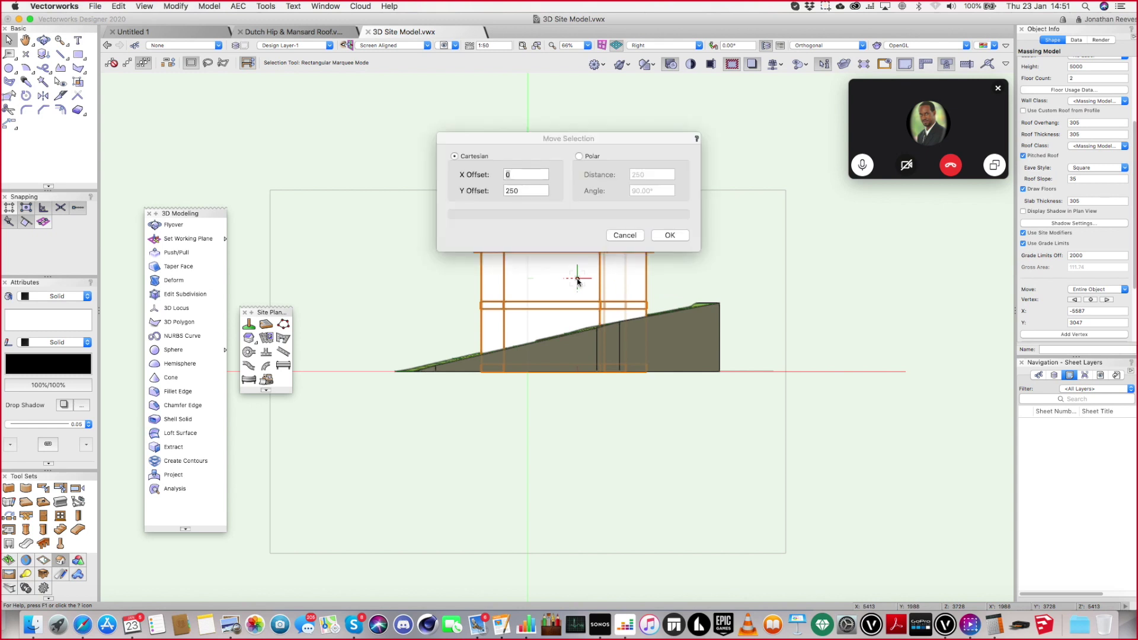
pyautogui.press('Tab')
pyautogui.write('1')
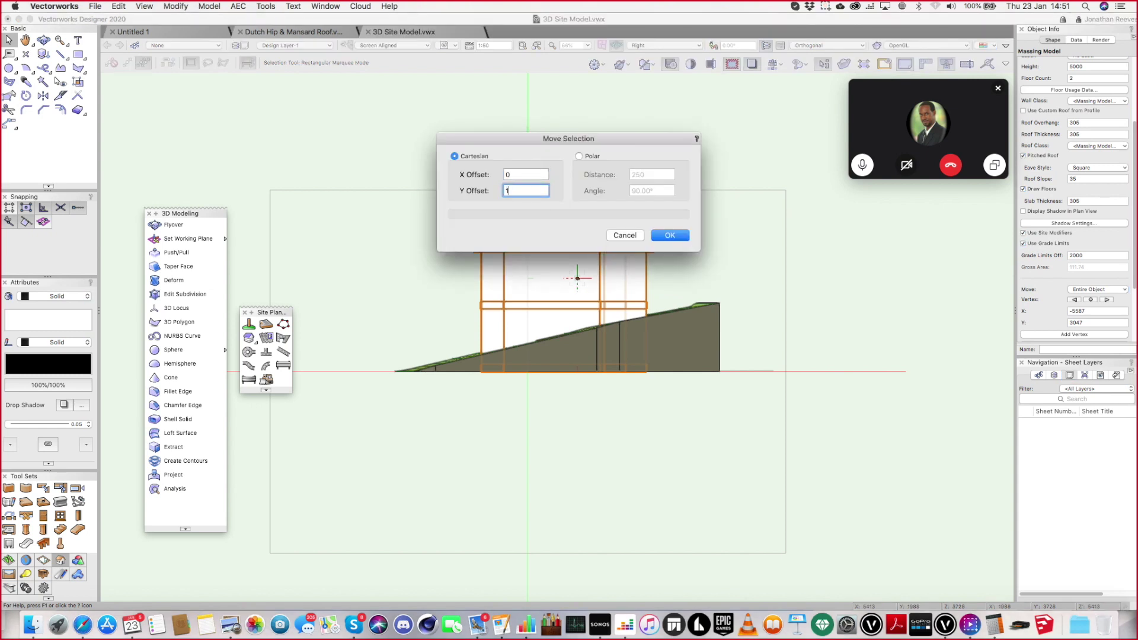
pyautogui.press('Return')
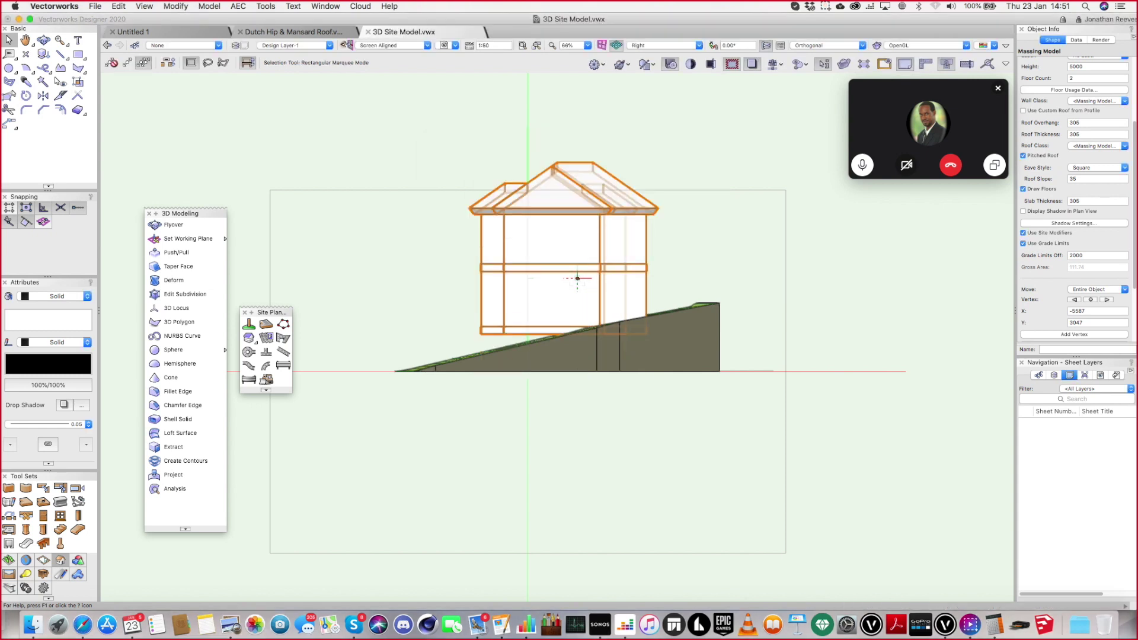
pyautogui.press('super+m')
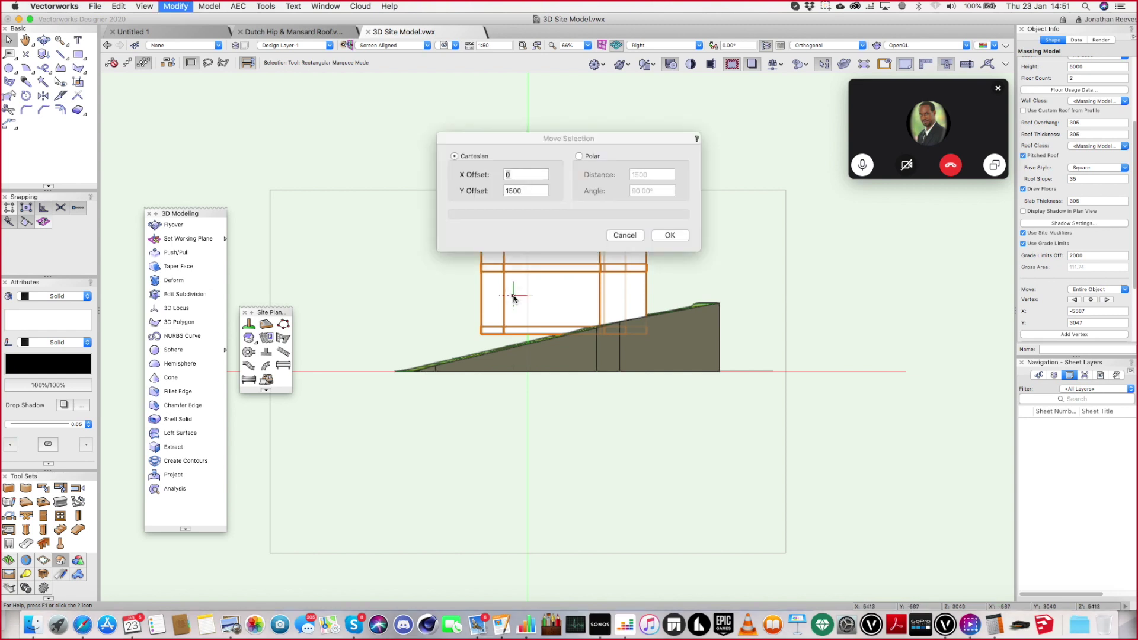
pyautogui.press('Tab')
# Lower the house 250, regenerate the site model, and recalculate: 27.561 cut, 16.004 fill
pyautogui.write('-2')
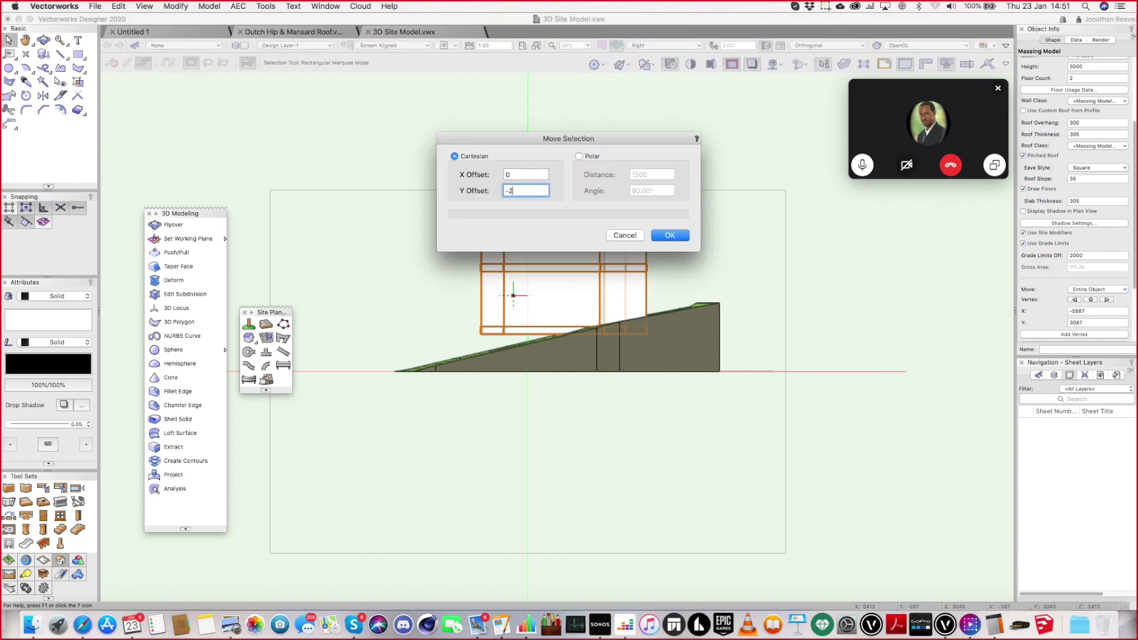
pyautogui.press('Return')
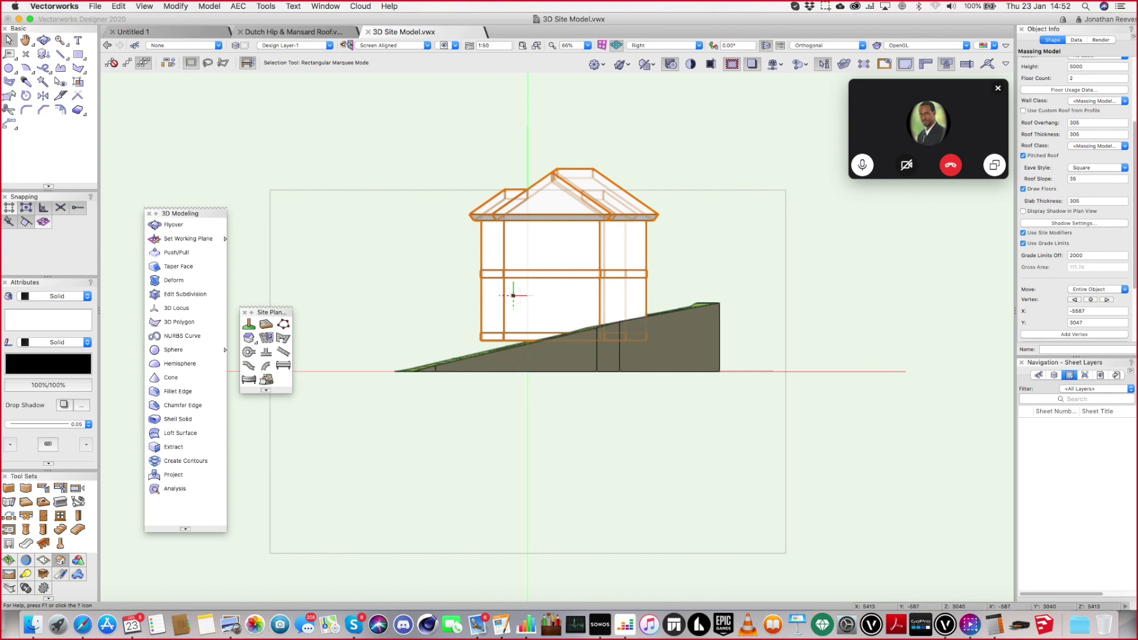
pyautogui.press('3')
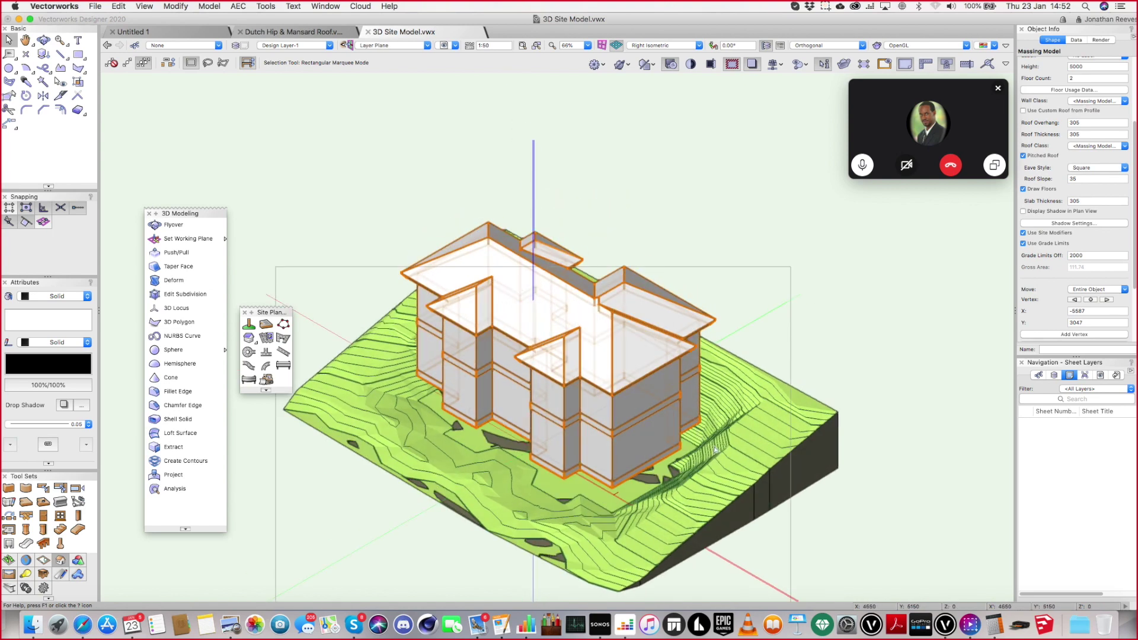
pyautogui.click(714, 445)
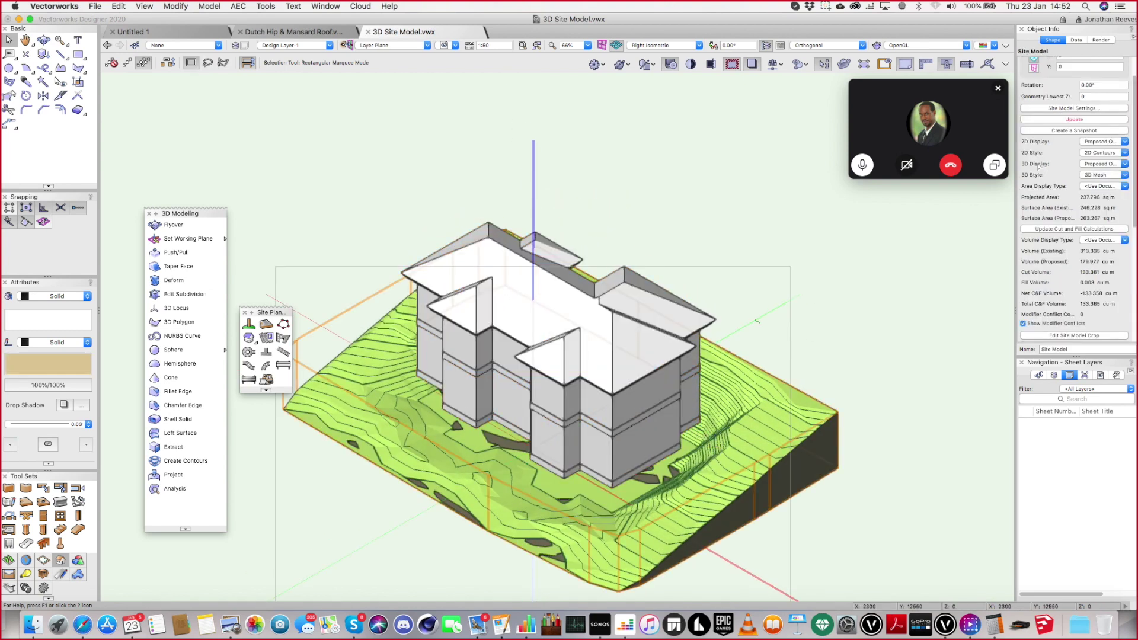
pyautogui.click(1082, 121)
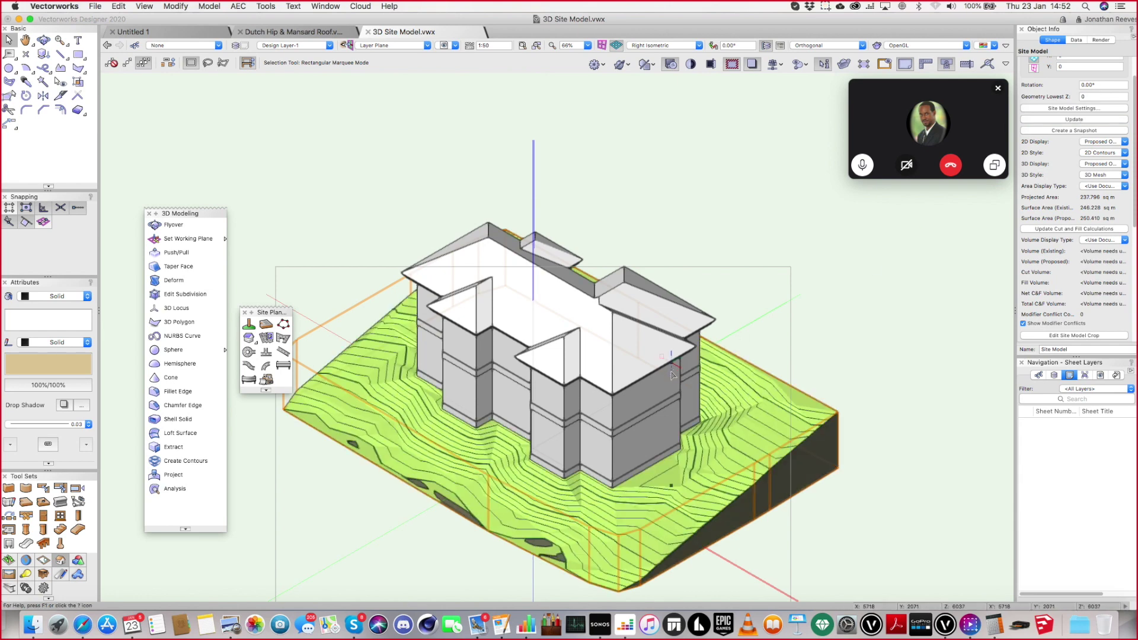
pyautogui.moveTo(673, 418); pyautogui.dragTo(834, 305, button='middle')
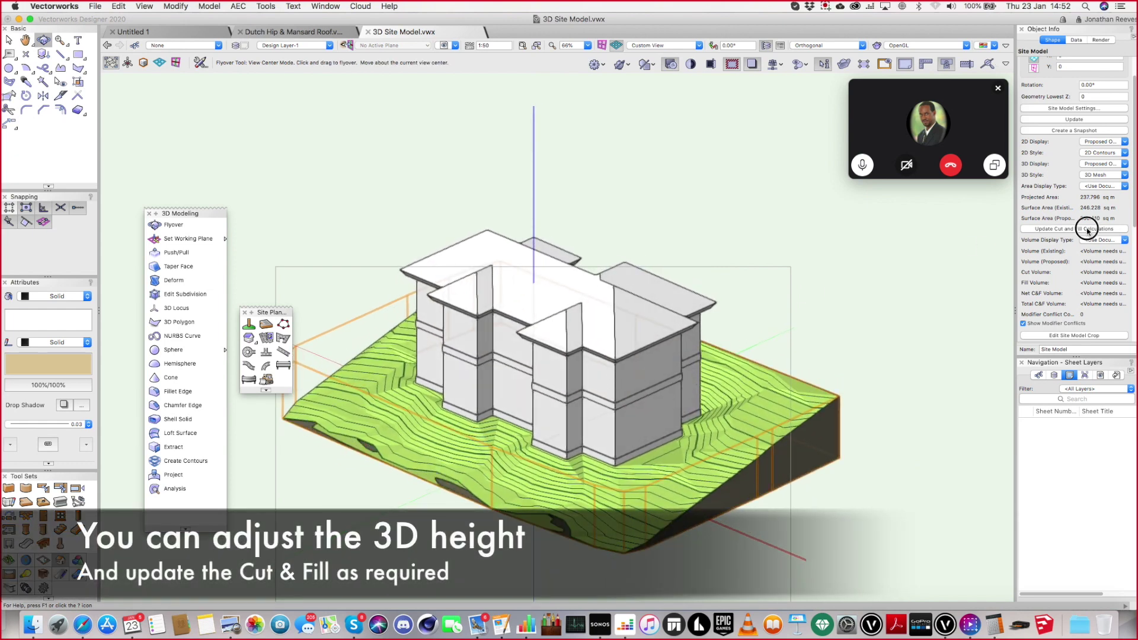
pyautogui.click(1085, 228)
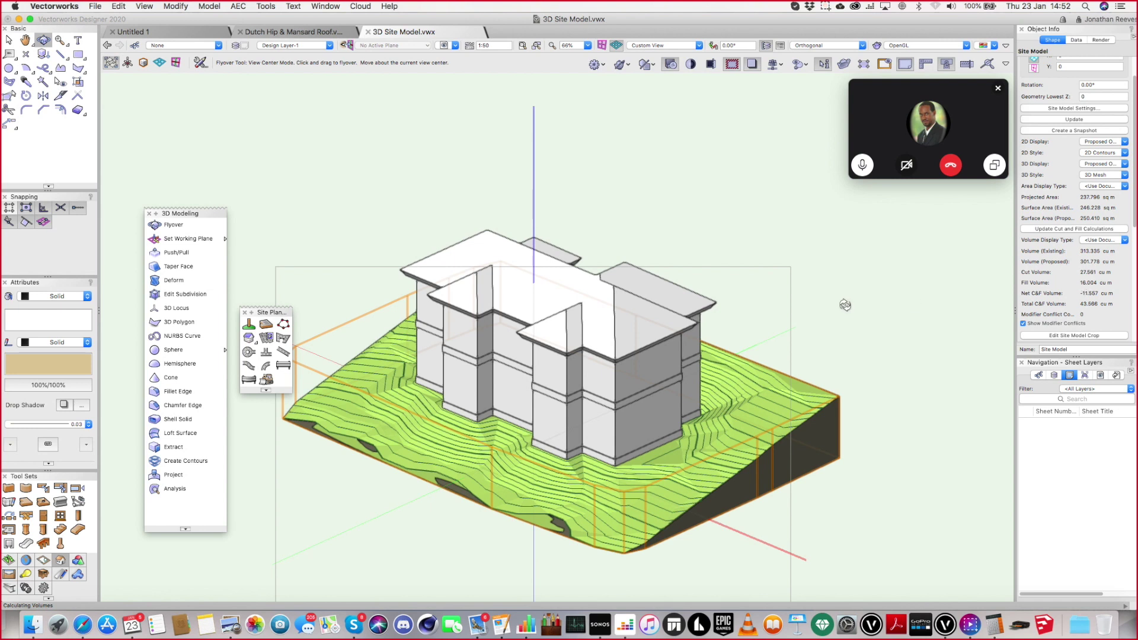
# Raise the building 200 with Move 3D; cut and fill recalculate to 17.163 and 25.202
pyautogui.press('x')
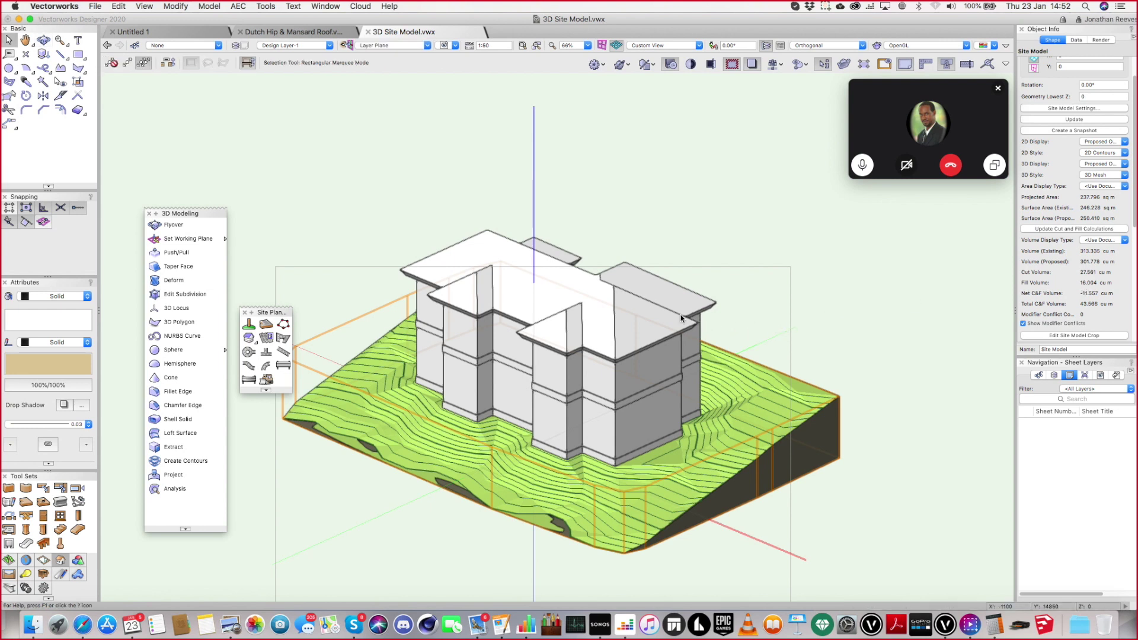
pyautogui.click(677, 309)
pyautogui.press('super+alt+m')
pyautogui.press('Tab')
pyautogui.press('Tab')
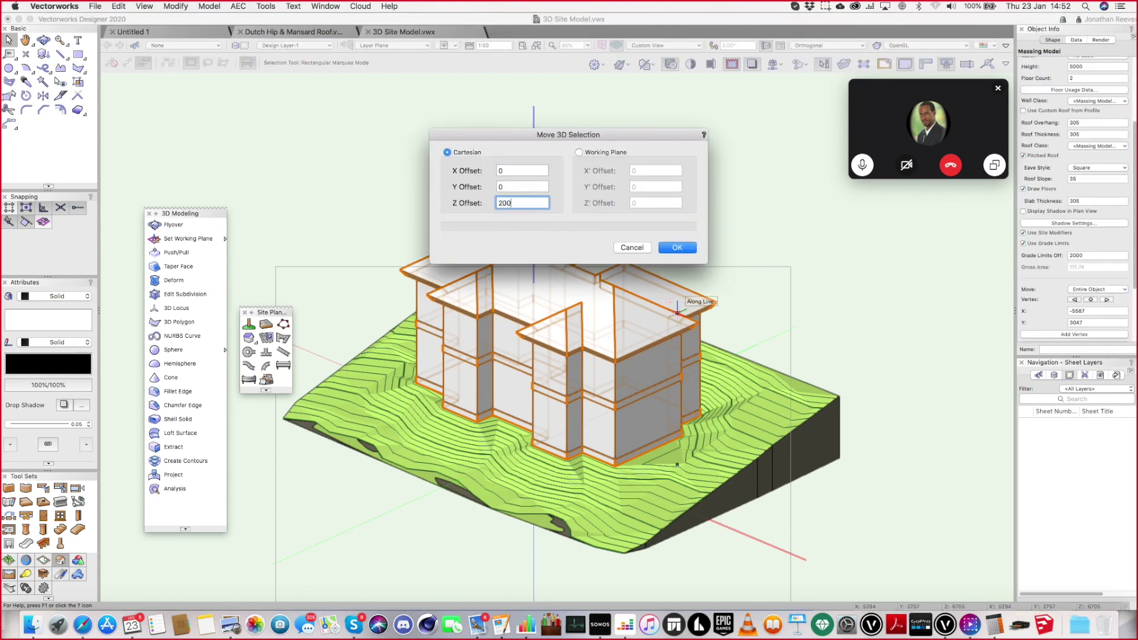
pyautogui.press('Return')
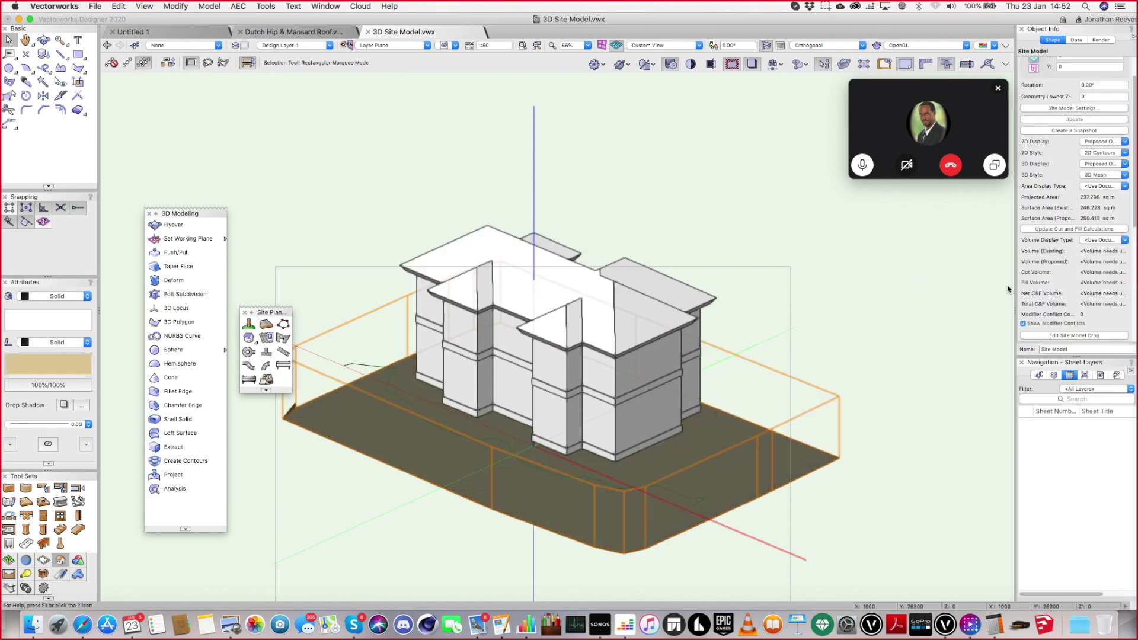
pyautogui.click(1089, 228)
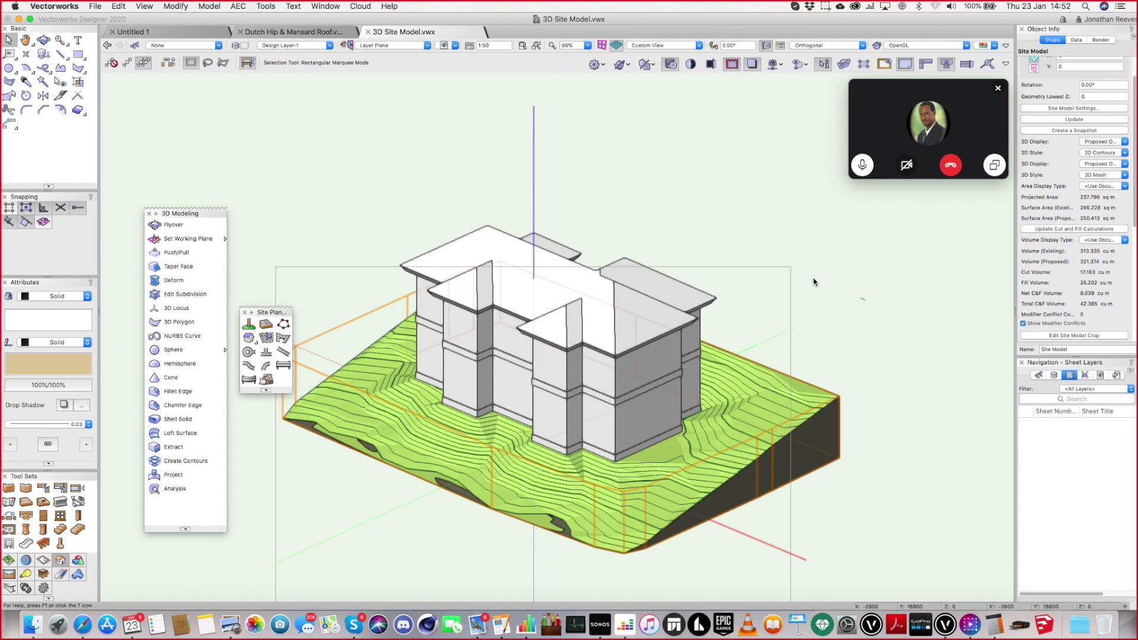
pyautogui.click(677, 330)
# Lower the building by a Z offset of -100 with Move 3D Selection
pyautogui.press('super+alt+m')
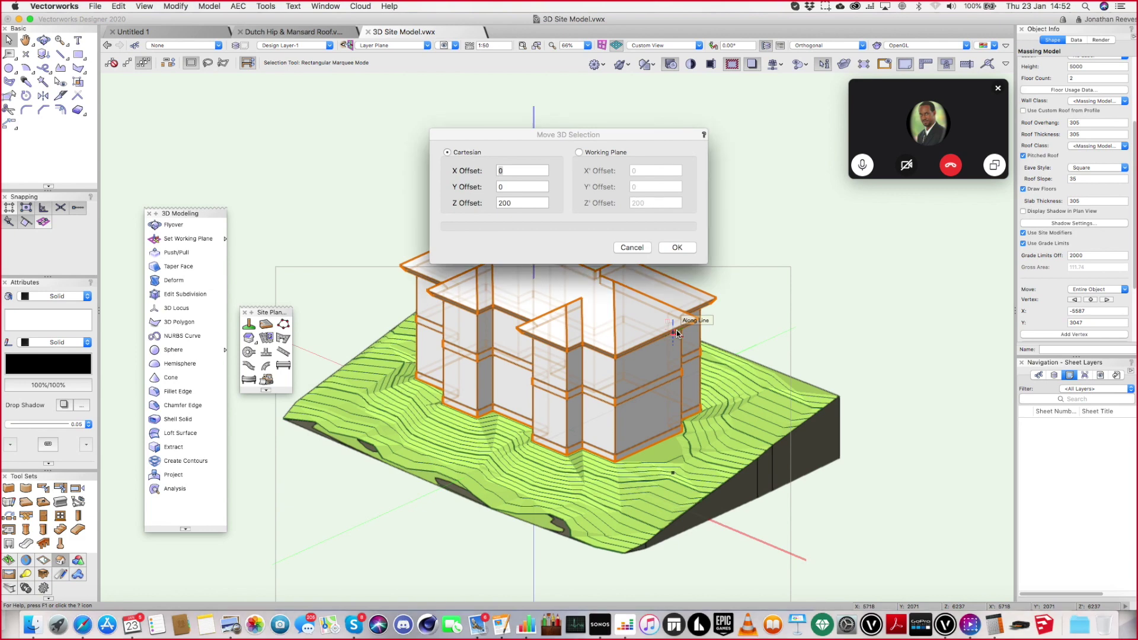
pyautogui.press('Tab')
pyautogui.press('Tab')
pyautogui.write('-1')
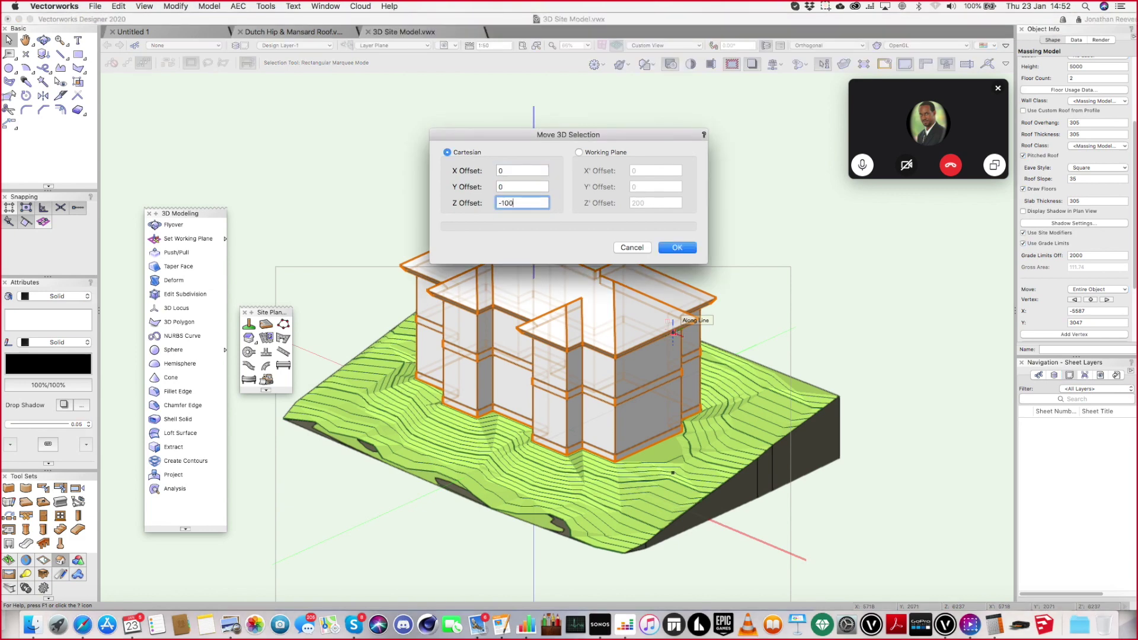
pyautogui.write('00')
pyautogui.press('Return')
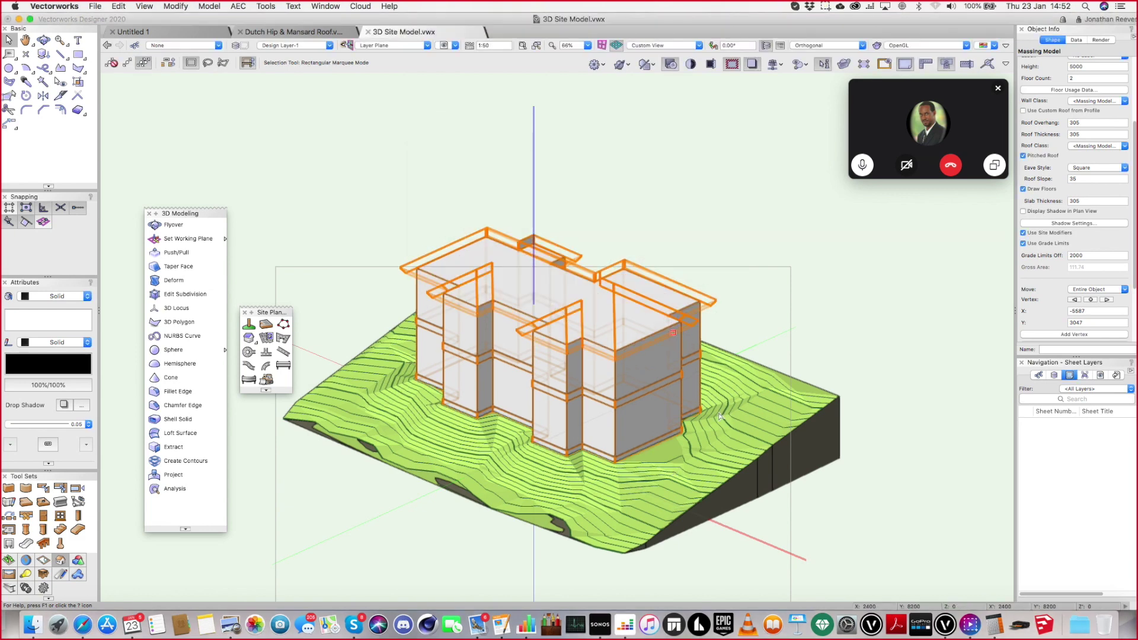
# Regenerate the site model and recalculate cut and fill to 22.045 and 20.404 cu m
pyautogui.click(716, 412)
pyautogui.click(1094, 120)
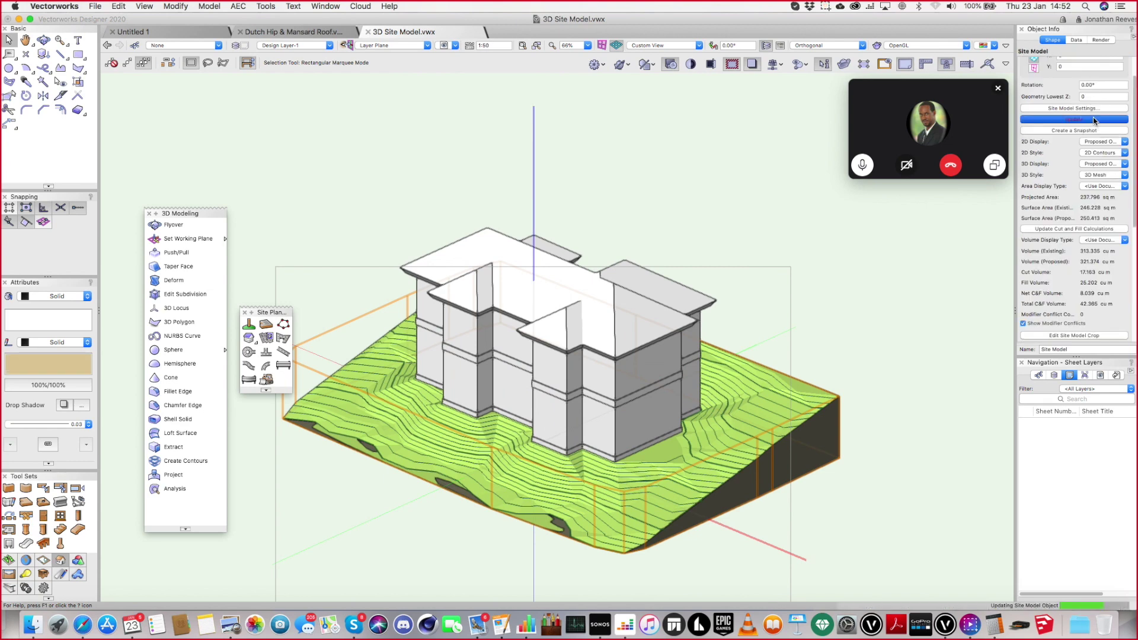
pyautogui.click(1095, 229)
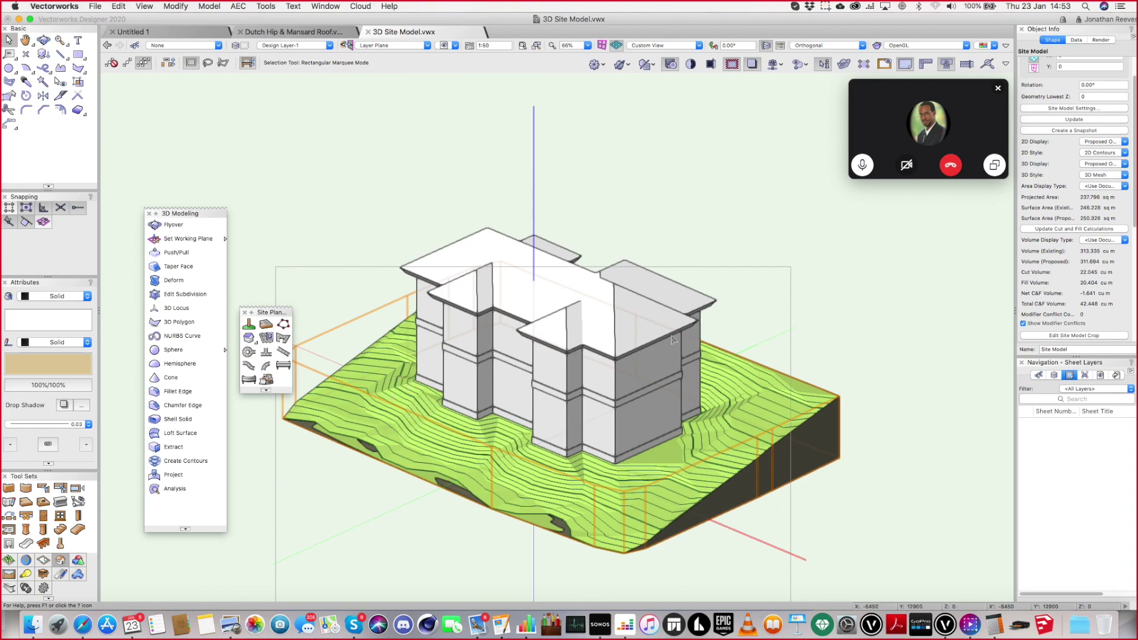
pyautogui.hotkey('shift', 'c')
pyautogui.moveTo(570, 401); pyautogui.dragTo(351, 415)
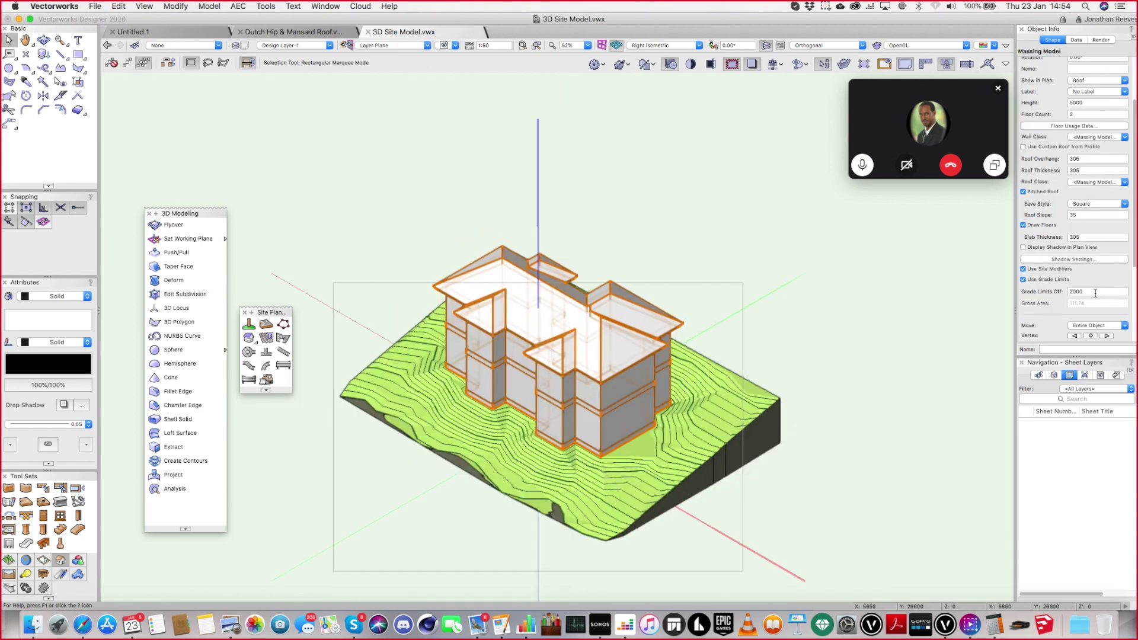
# Set the massing model Height to 4500, Floor Count to 1, then Height to 3000
pyautogui.scroll(3, 1092, 264)
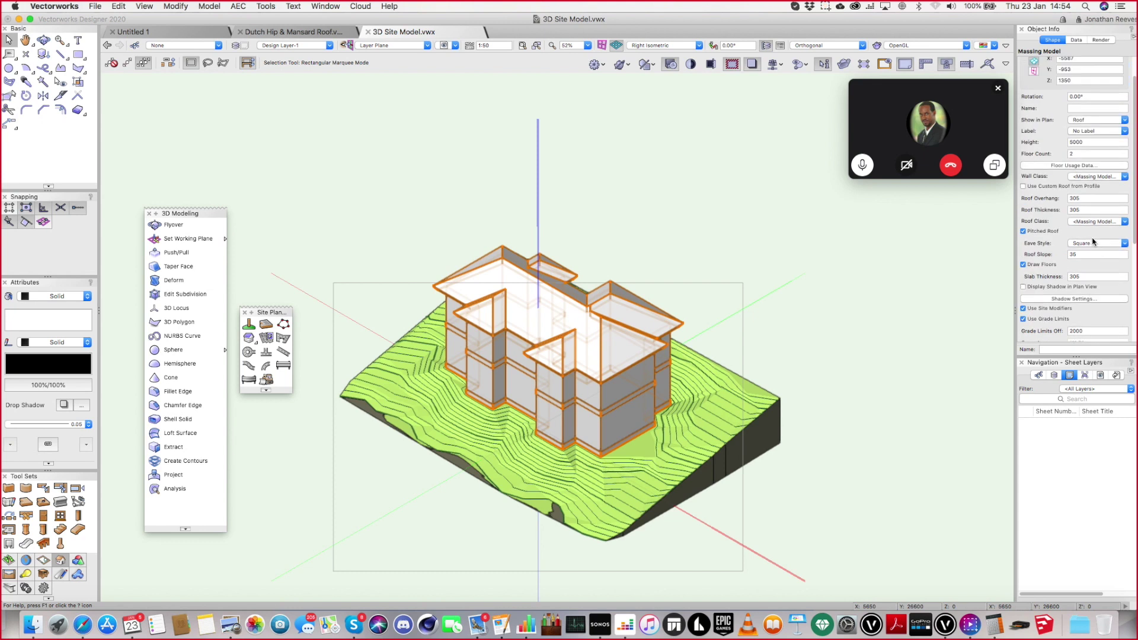
pyautogui.doubleClick(1094, 142)
pyautogui.write('4500')
pyautogui.press('Return')
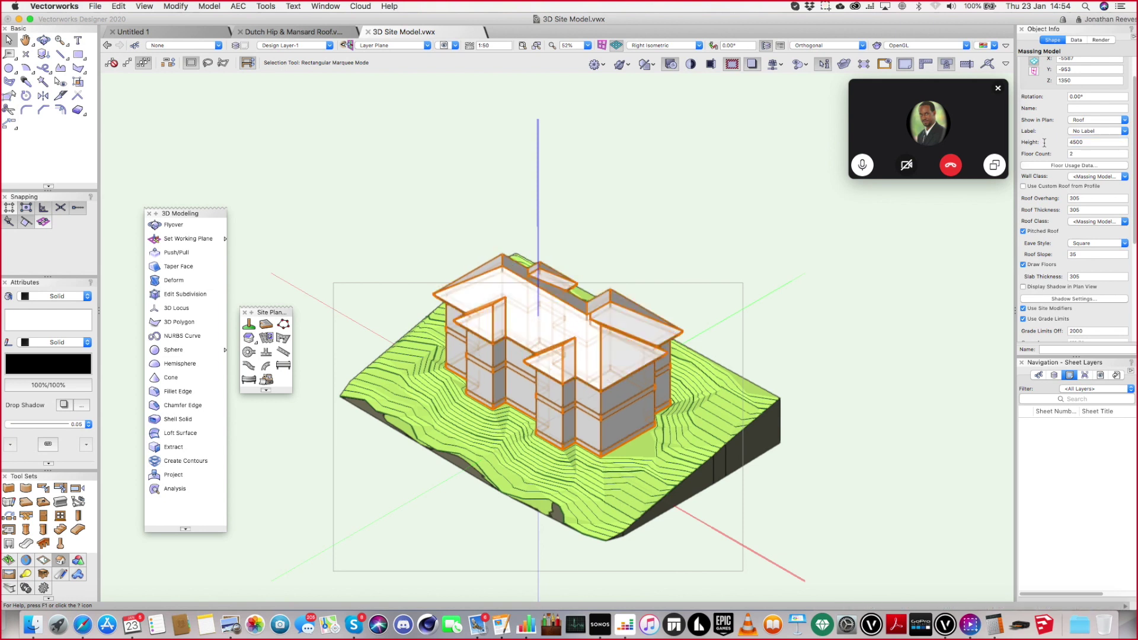
pyautogui.doubleClick(1087, 154)
pyautogui.write('1')
pyautogui.press('Return')
pyautogui.doubleClick(1085, 143)
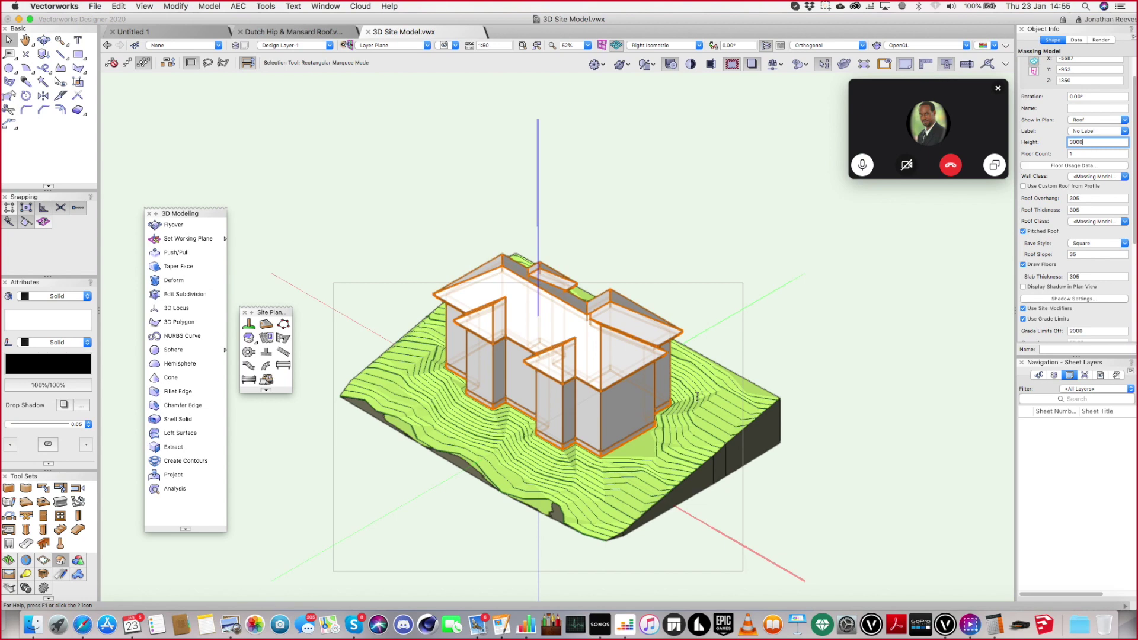
pyautogui.press('Return')
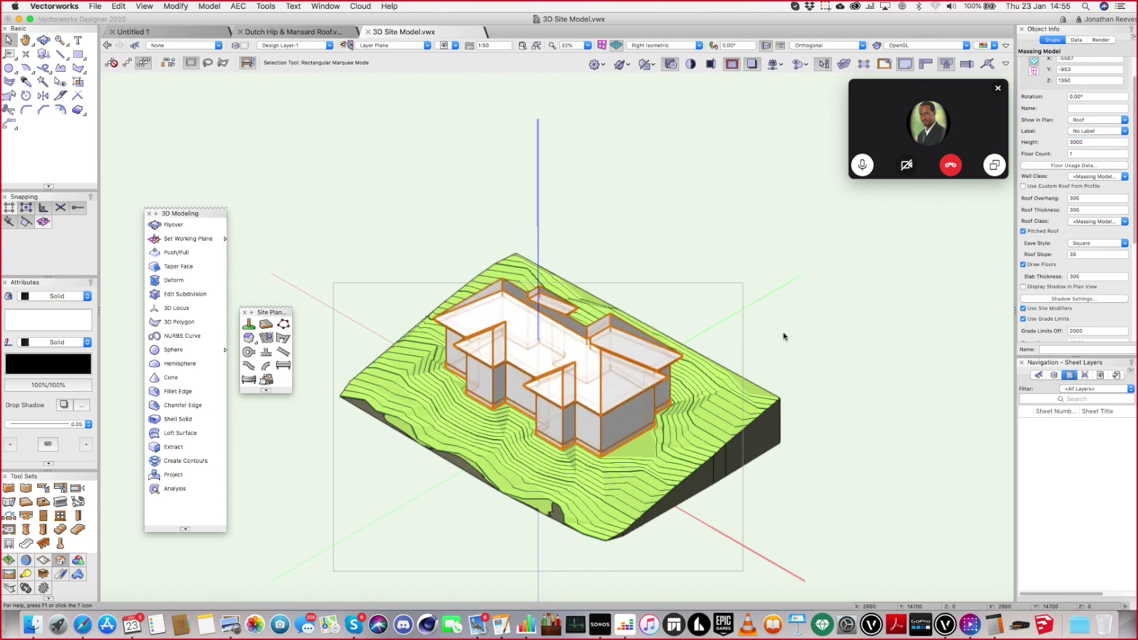
# Deselect and orbit to view the single-storey building on the terrain
pyautogui.click(784, 331)
pyautogui.keyDown('super'); pyautogui.moveTo(627, 441); pyautogui.dragTo(629, 393, button='middle'); pyautogui.keyUp('super')
pyautogui.click(629, 393)
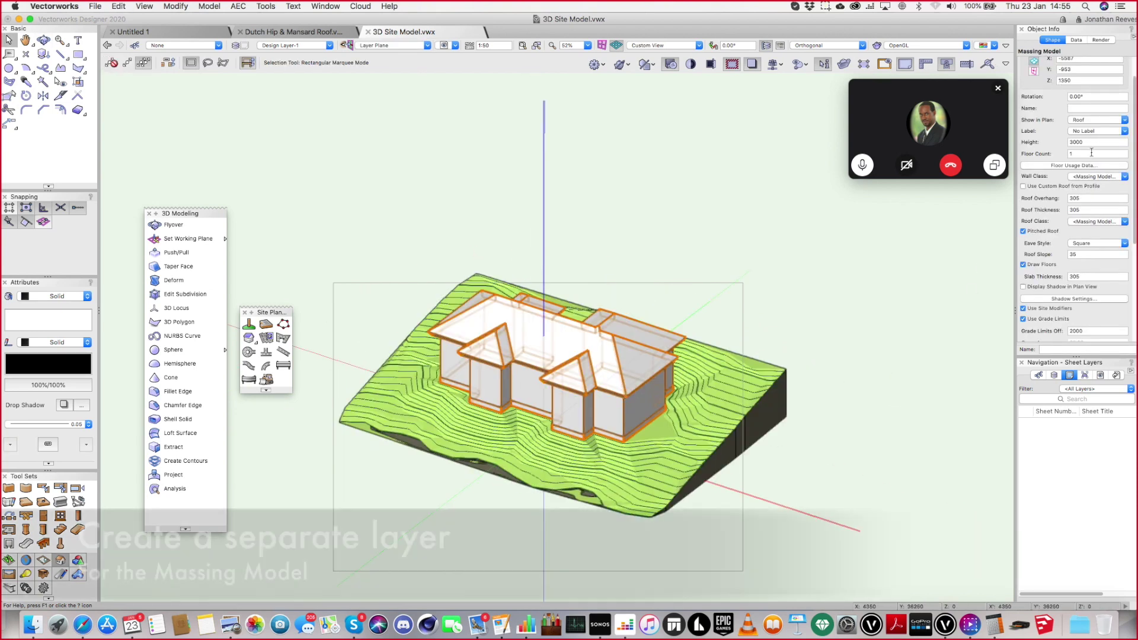
# Create a new design layer named 'Massing Model'
pyautogui.scroll(2, 1062, 89)
pyautogui.click(1056, 74)
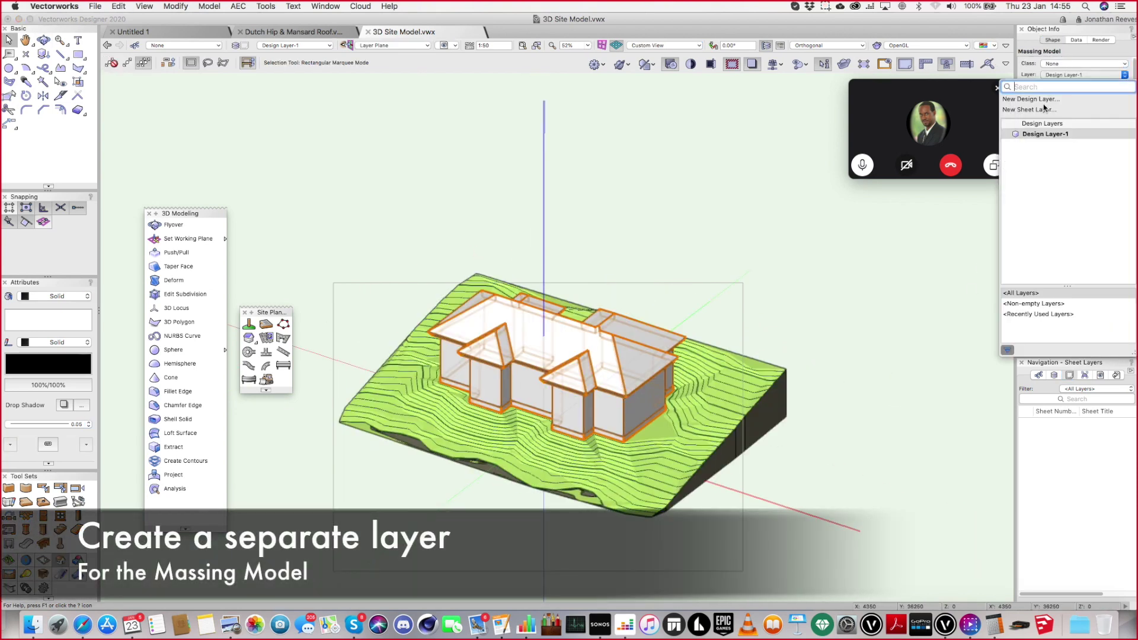
pyautogui.click(1037, 100)
pyautogui.write('Ma')
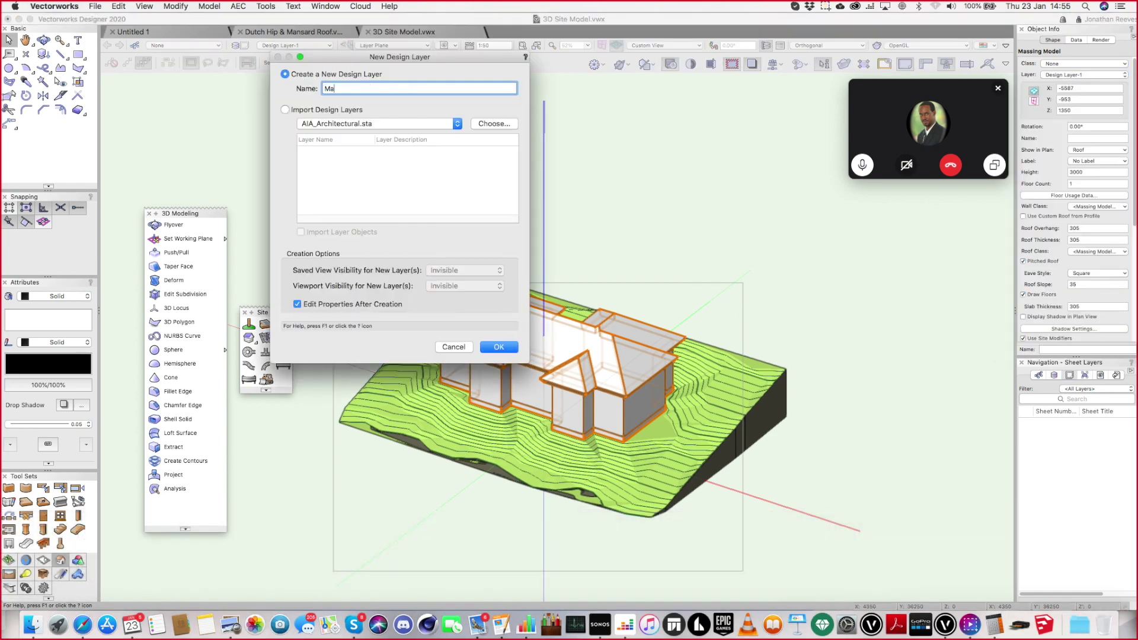
pyautogui.write('ssing Model')
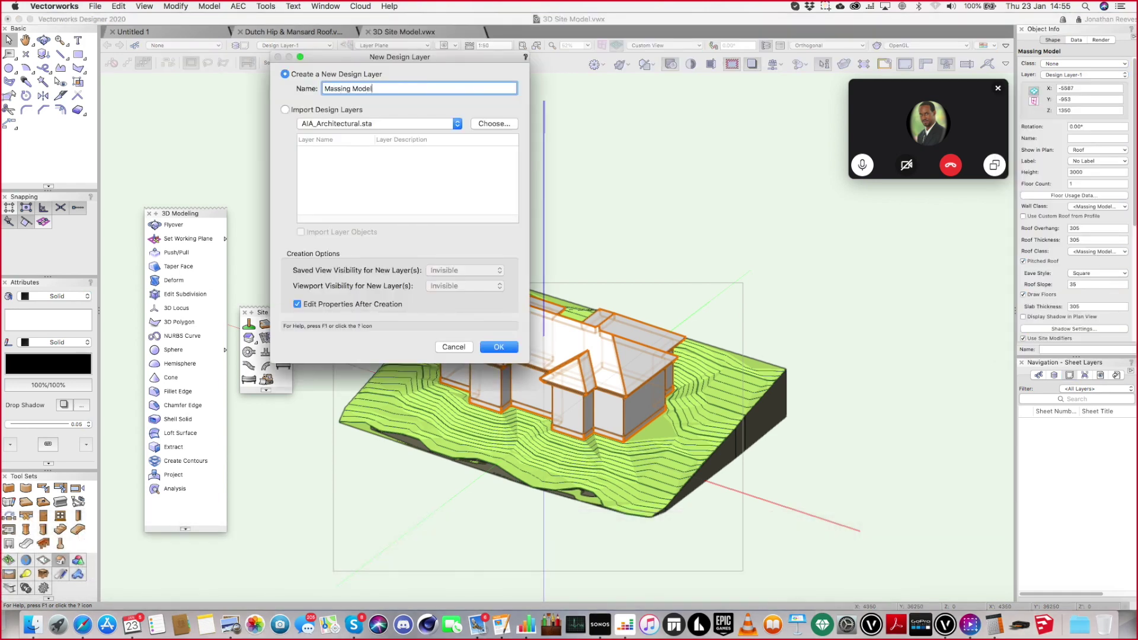
pyautogui.press('Return')
pyautogui.press('Return')
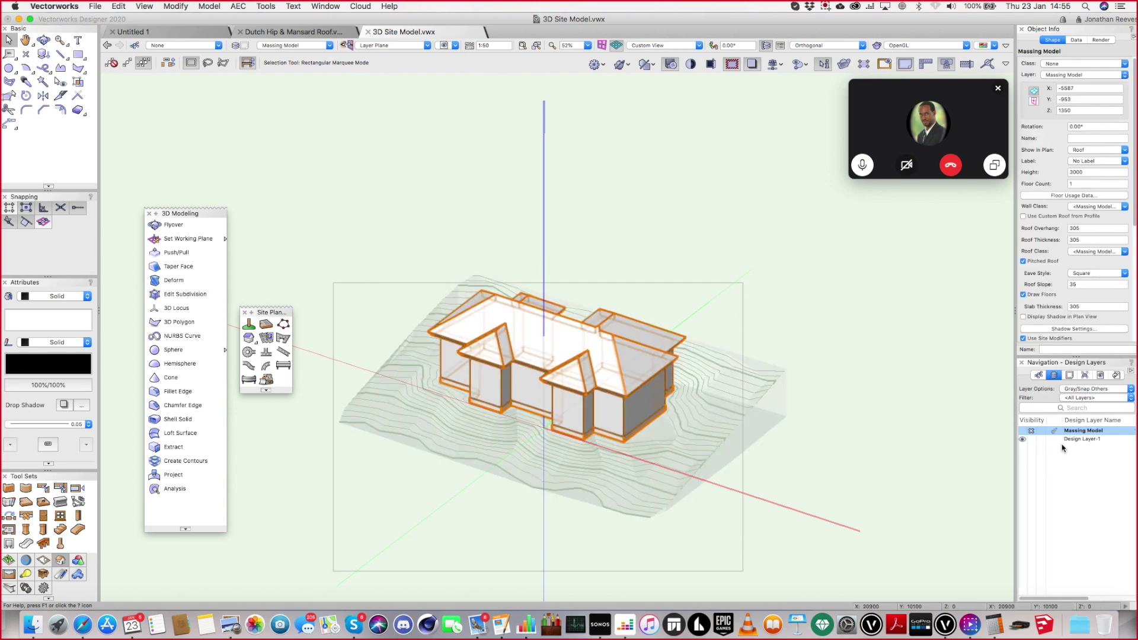
# On Design Layer-1, give the massing model a flat roof, Height 100, zero roof overhang and thickness
pyautogui.click(1080, 439)
pyautogui.press('super+alt+v')
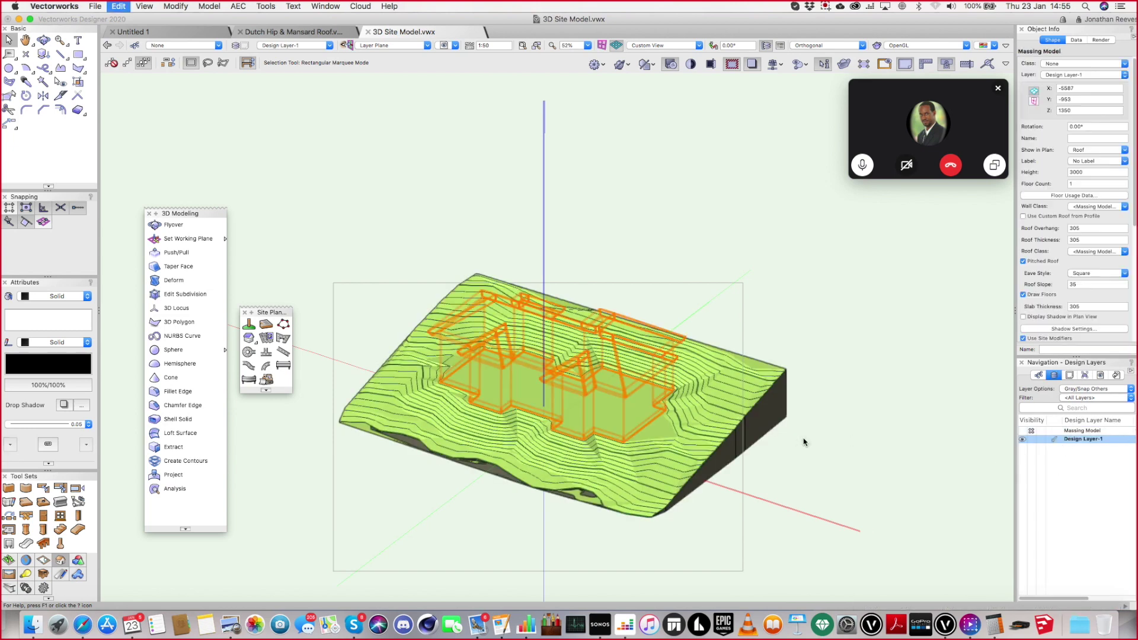
pyautogui.click(1024, 262)
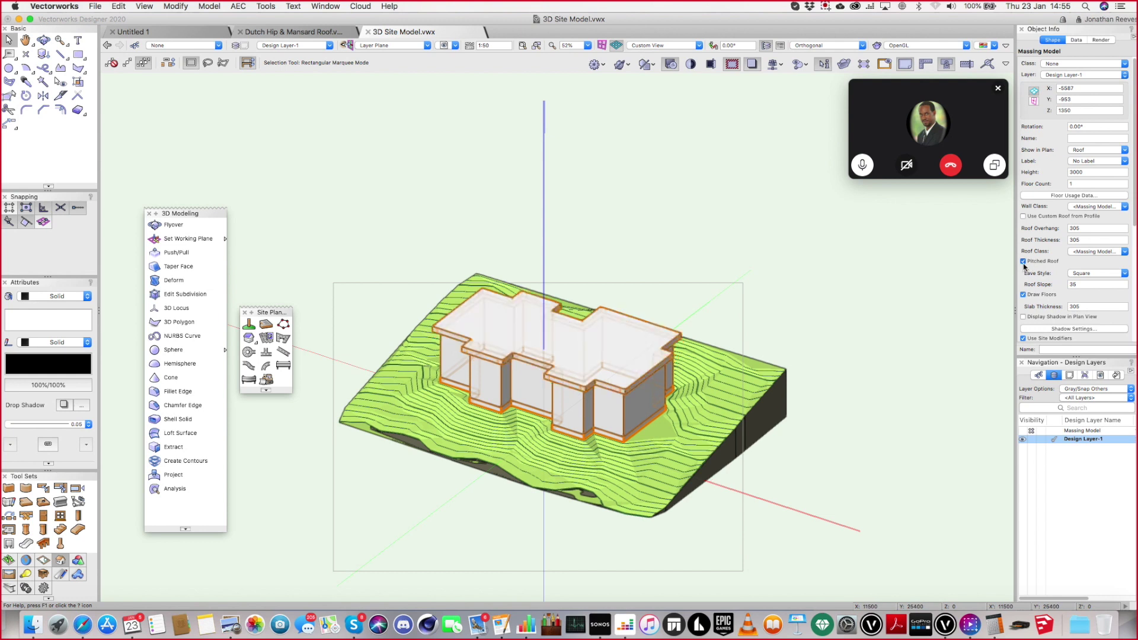
pyautogui.doubleClick(1093, 172)
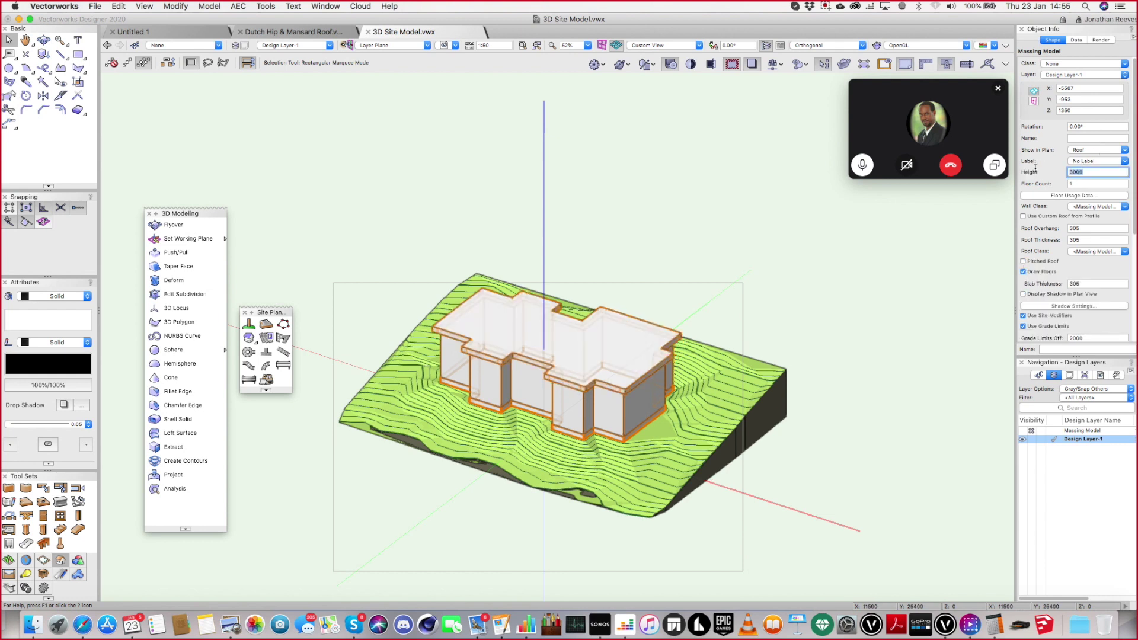
pyautogui.write('100')
pyautogui.press('Return')
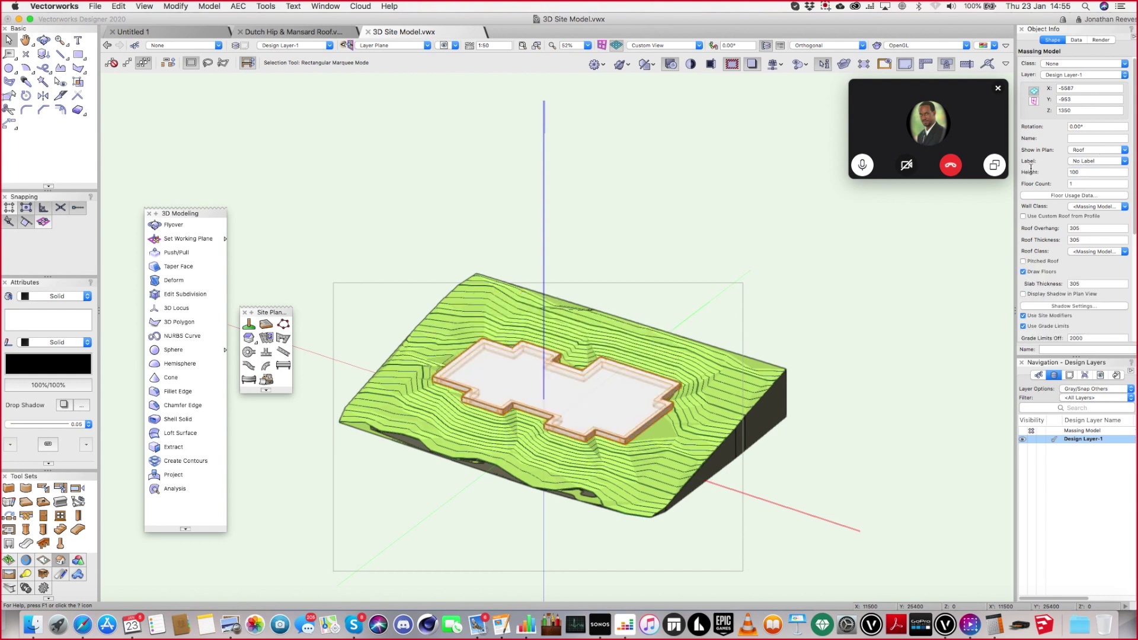
pyautogui.click(1054, 228)
pyautogui.press('Return')
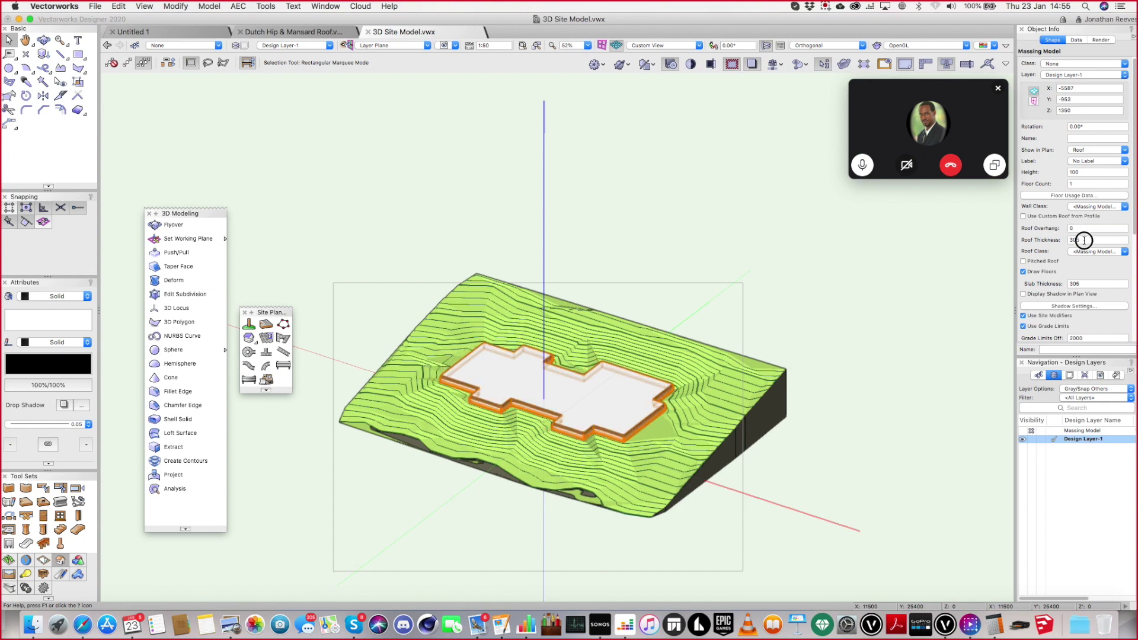
pyautogui.press('Return')
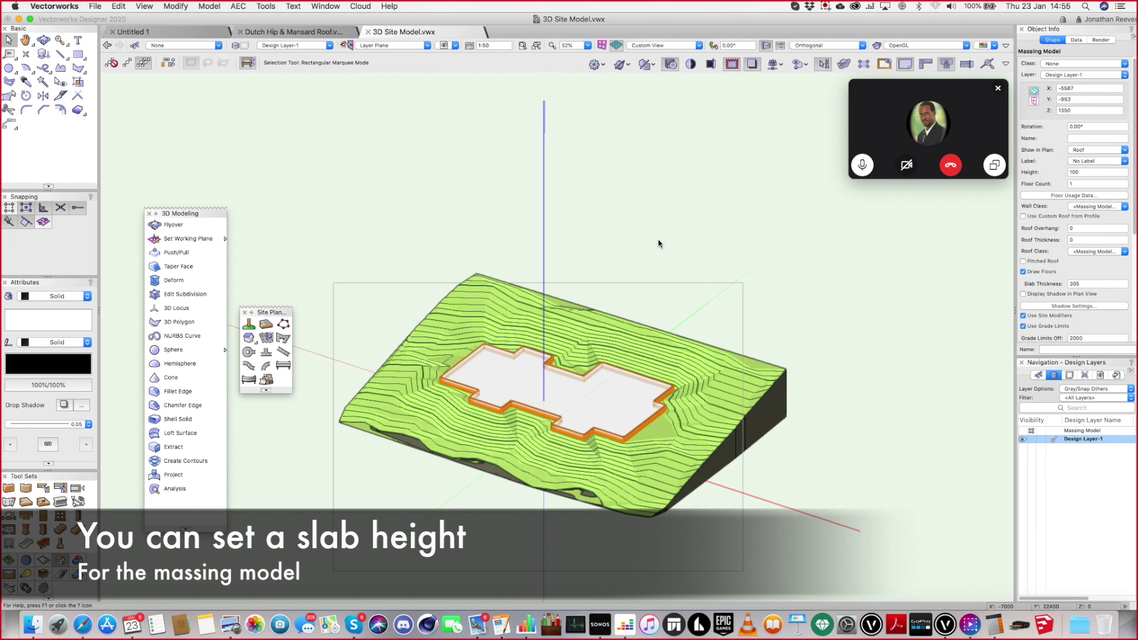
# Orbit around the site, then set the building slab thickness to 150
pyautogui.click(664, 225)
pyautogui.keyDown('shift'); pyautogui.moveTo(626, 436); pyautogui.dragTo(581, 437, button='middle'); pyautogui.keyUp('shift')
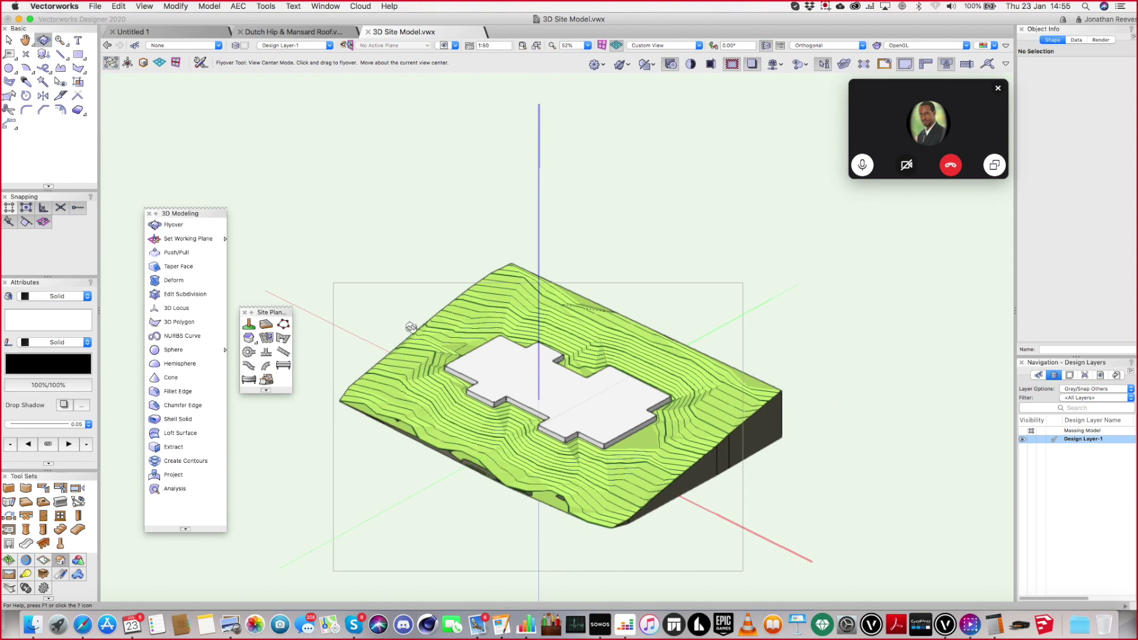
pyautogui.moveTo(553, 410); pyautogui.dragTo(572, 397)
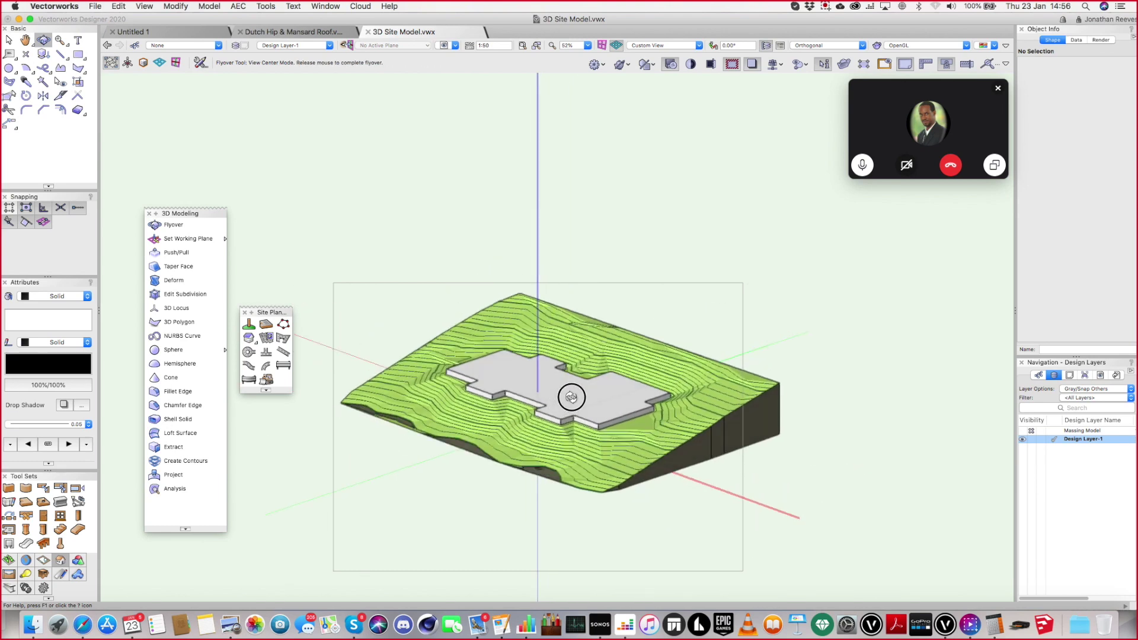
pyautogui.press('x')
pyautogui.click(596, 398)
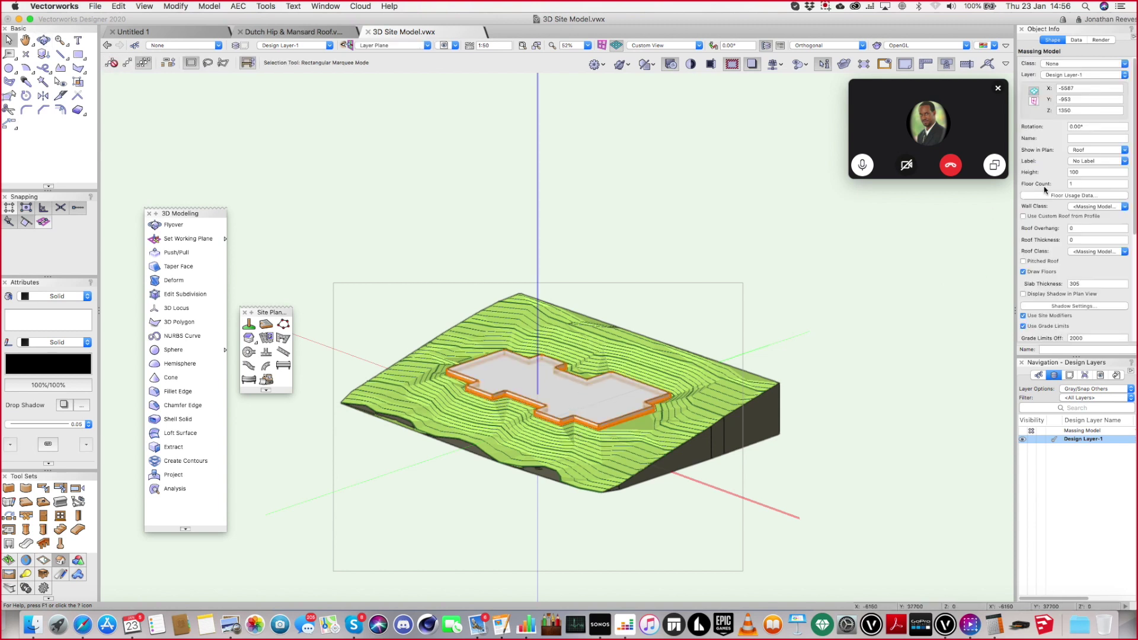
pyautogui.scroll(-2, 1082, 249)
pyautogui.click(1086, 263)
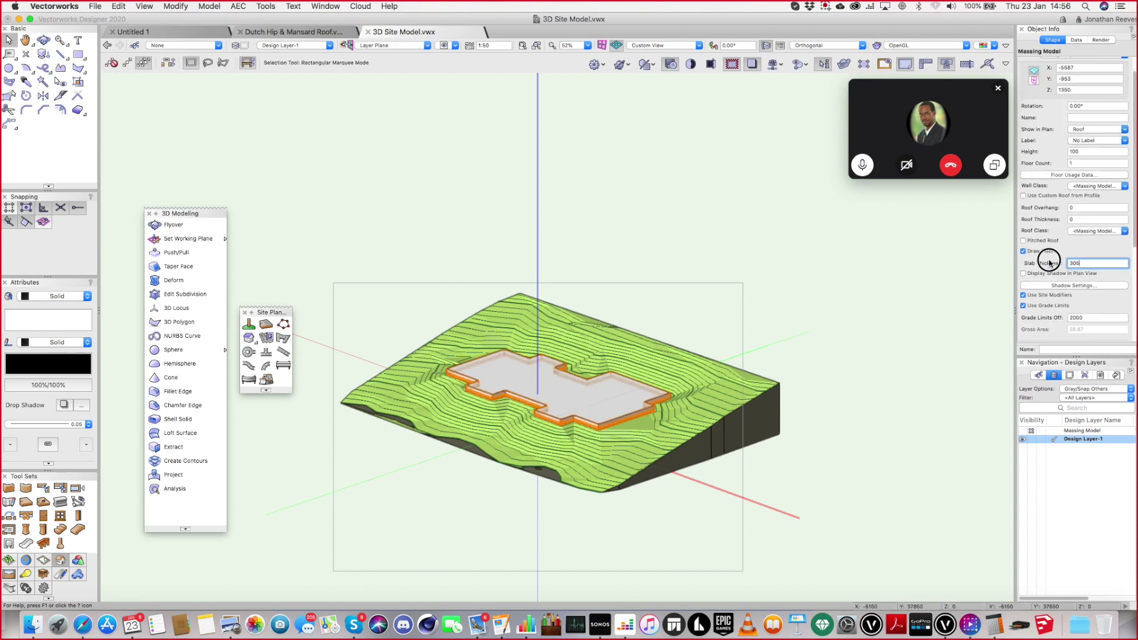
pyautogui.press('Return')
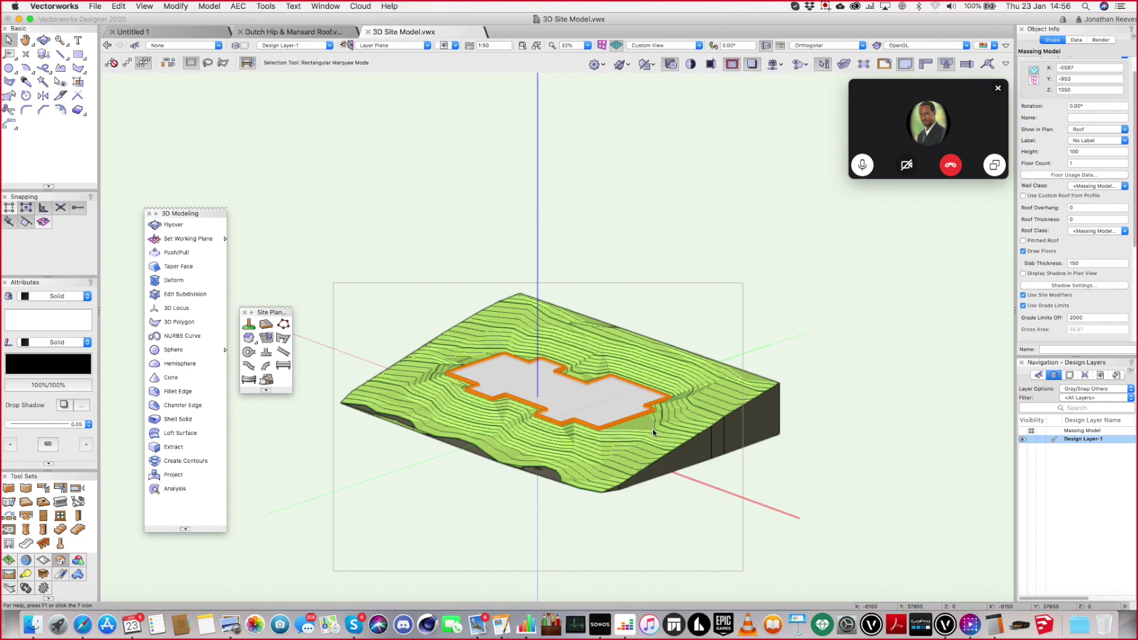
pyautogui.press('F5')
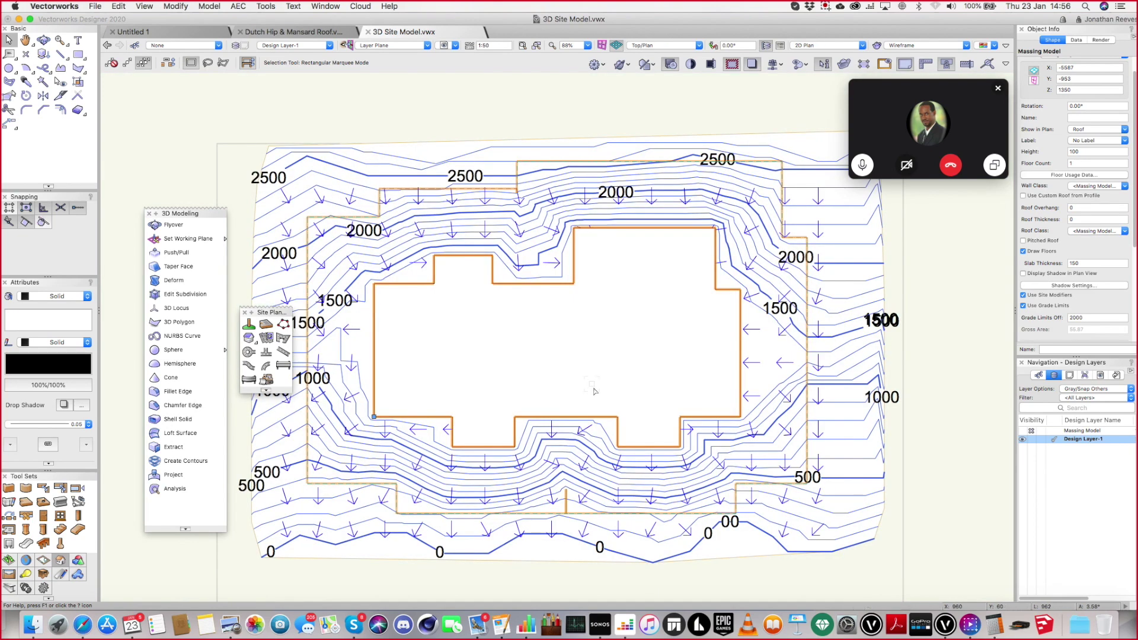
# Shift the massing footprint to its new position and update the site model around it
pyautogui.scroll(3, 594, 394)
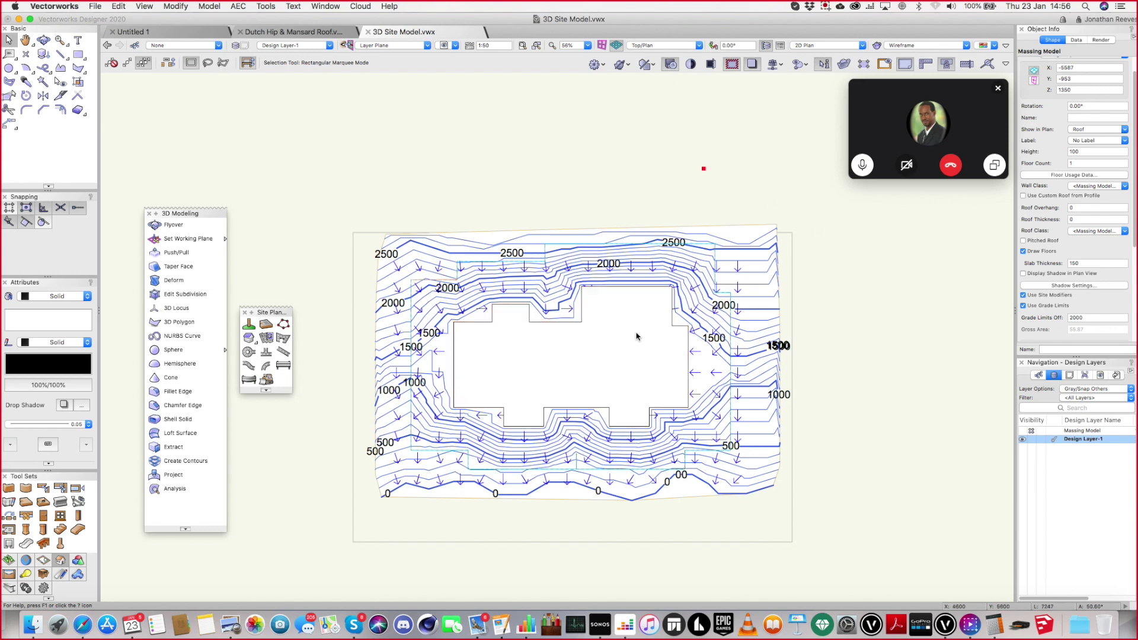
pyautogui.moveTo(626, 357); pyautogui.dragTo(643, 364)
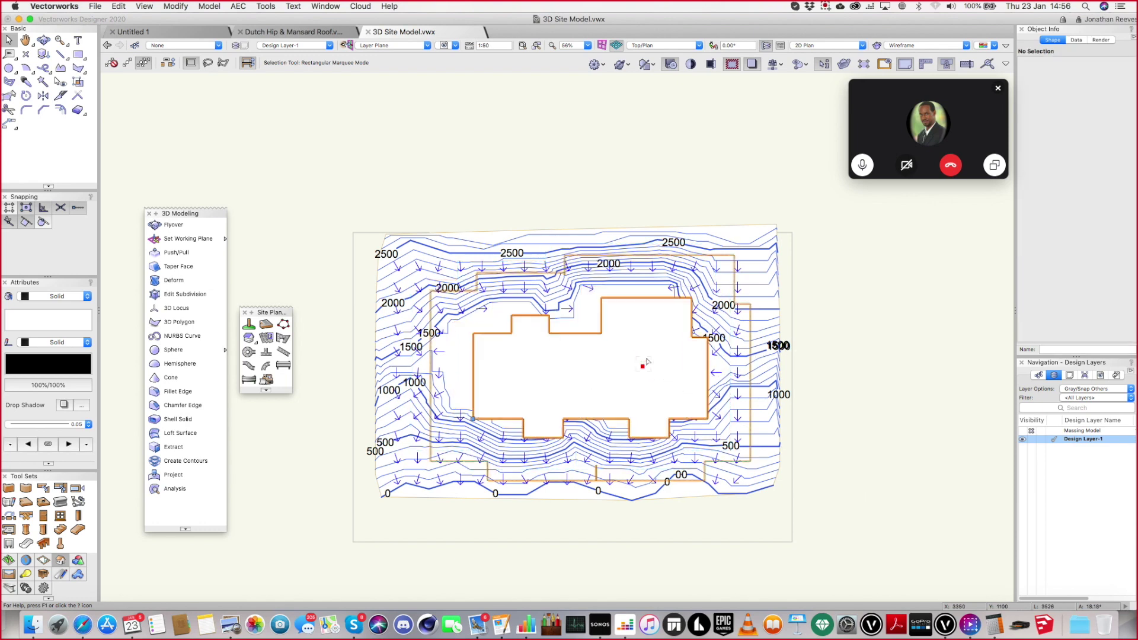
pyautogui.click(744, 267)
pyautogui.click(1061, 153)
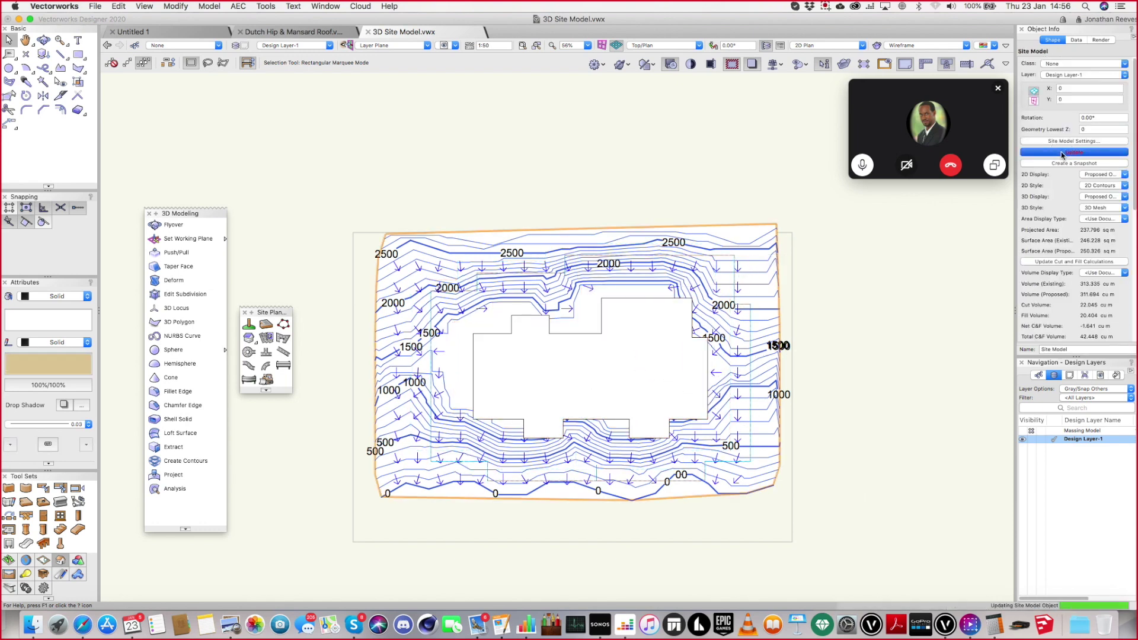
# Show the regraded site in an OpenGL-rendered rear isometric view
pyautogui.press('1')
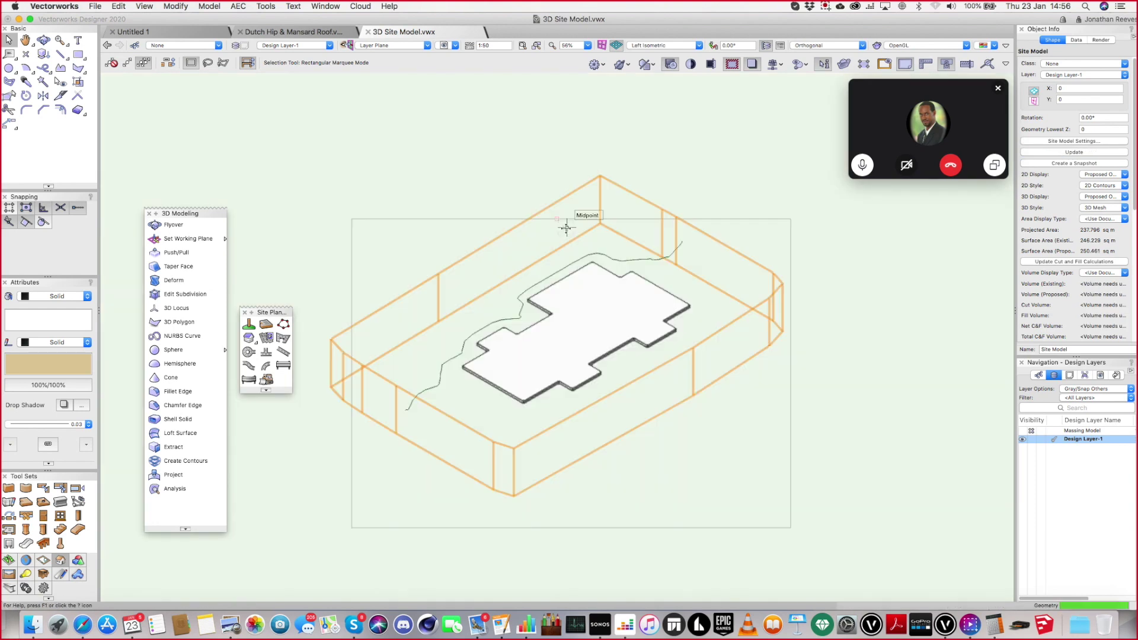
pyautogui.press('super+shift+g')
pyautogui.press('7')
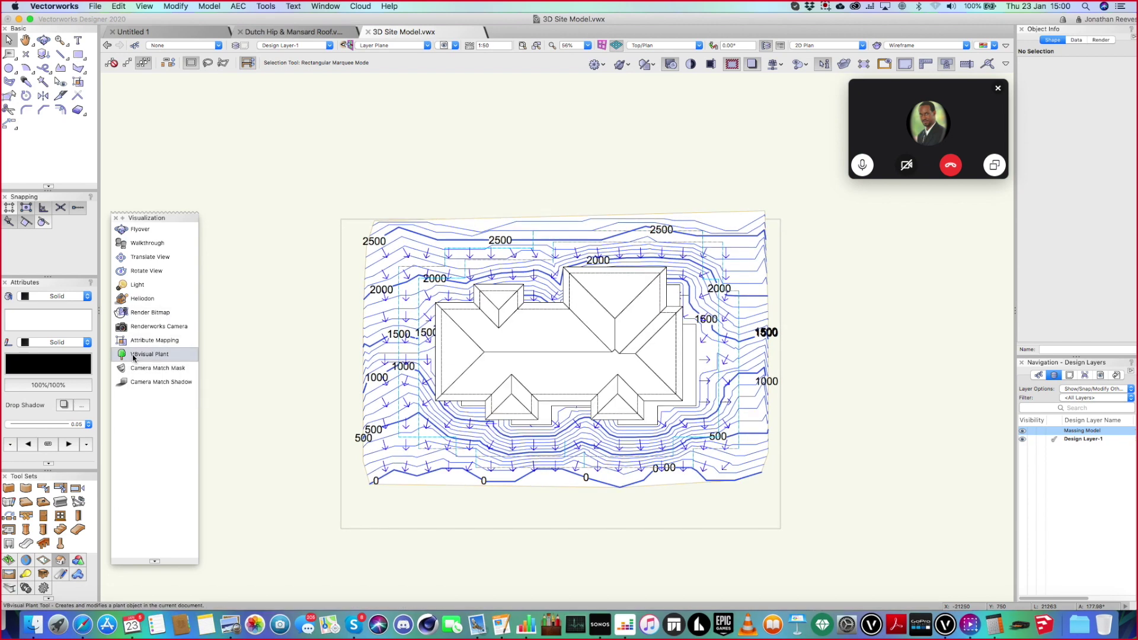
pyautogui.click(134, 354)
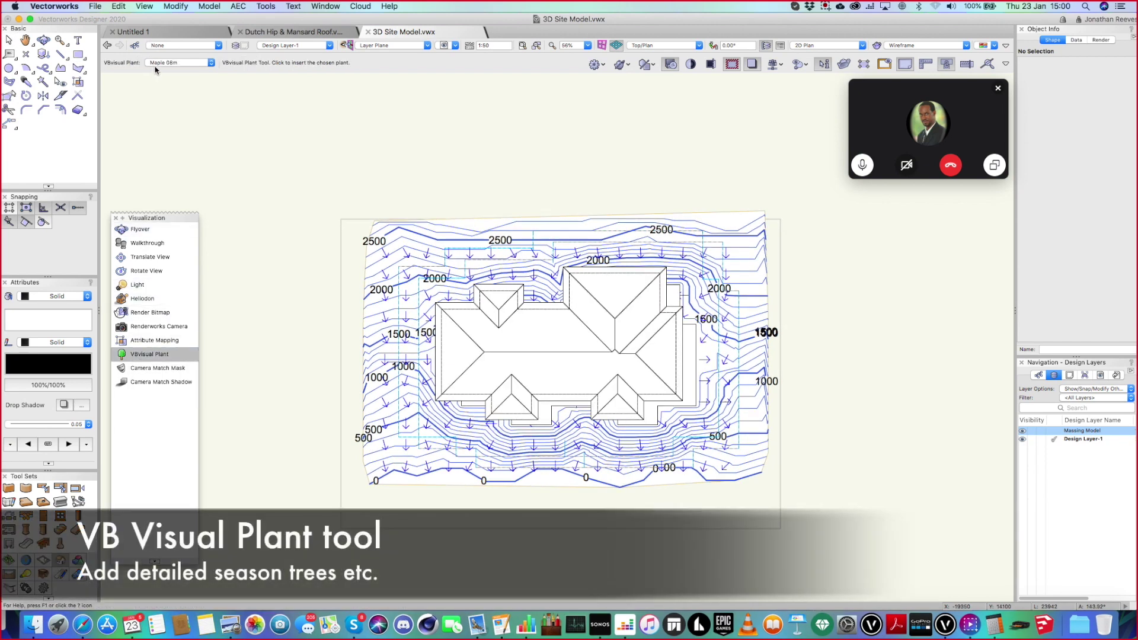
# Choose Maple 05m and plant one at each site corner: top-left, bottom-left, top-right, bottom-right
pyautogui.click(184, 64)
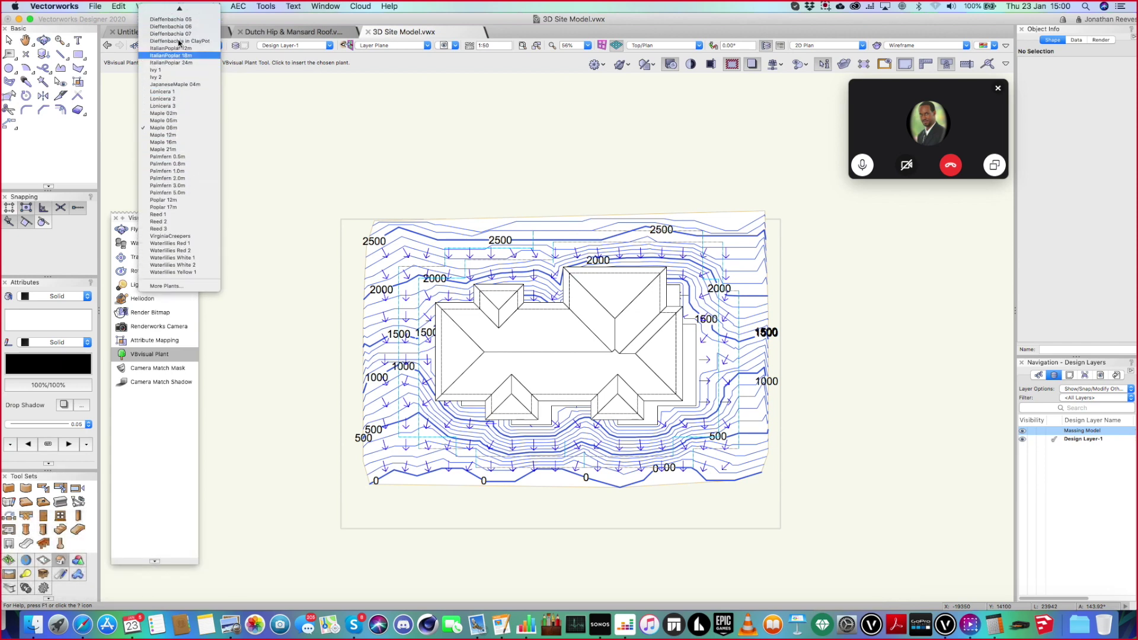
pyautogui.scroll(3, 181, 154)
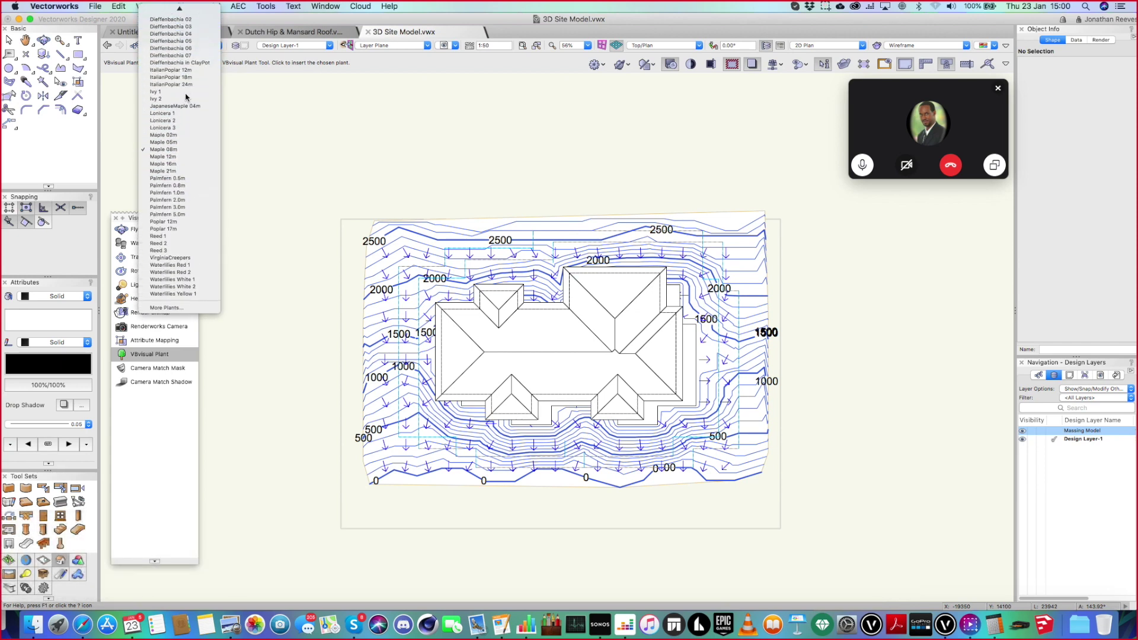
pyautogui.click(172, 142)
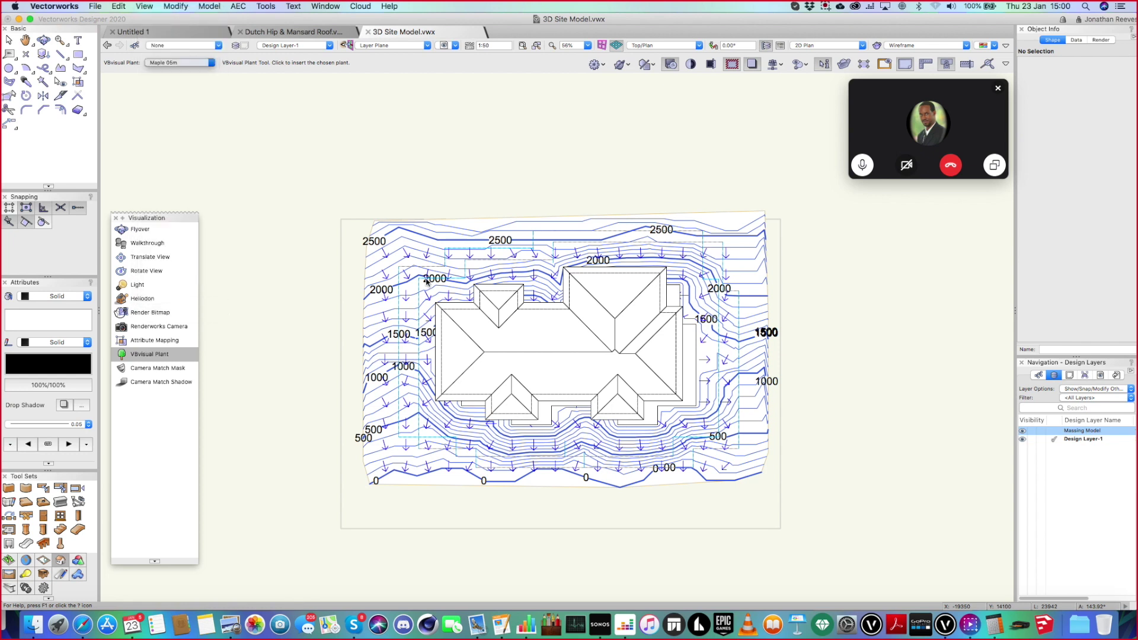
pyautogui.click(415, 265)
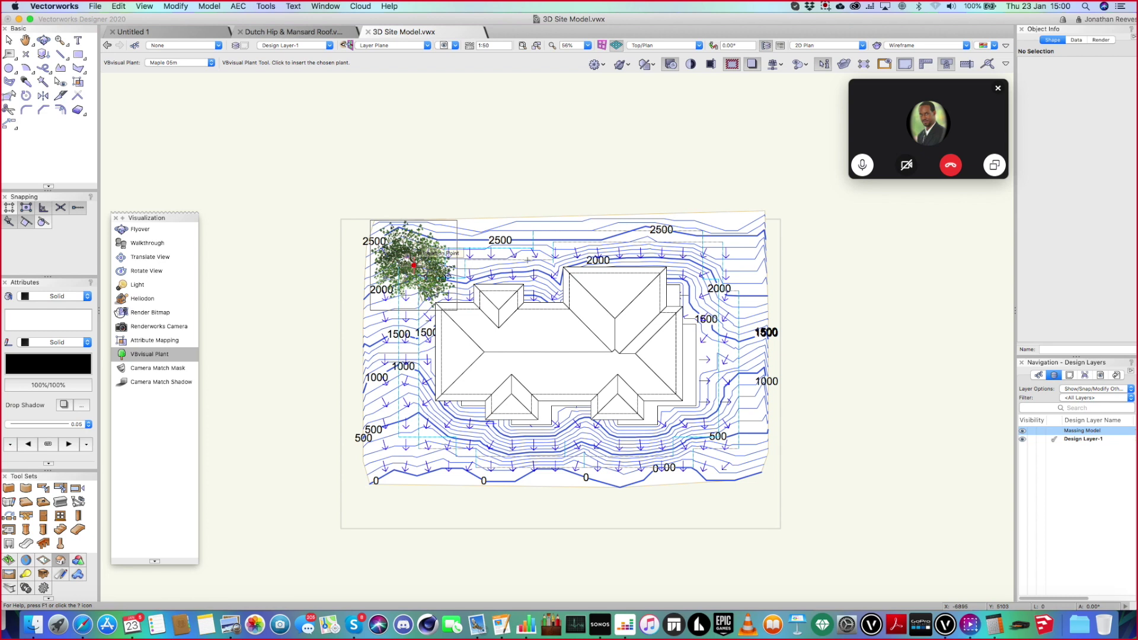
pyautogui.click(412, 432)
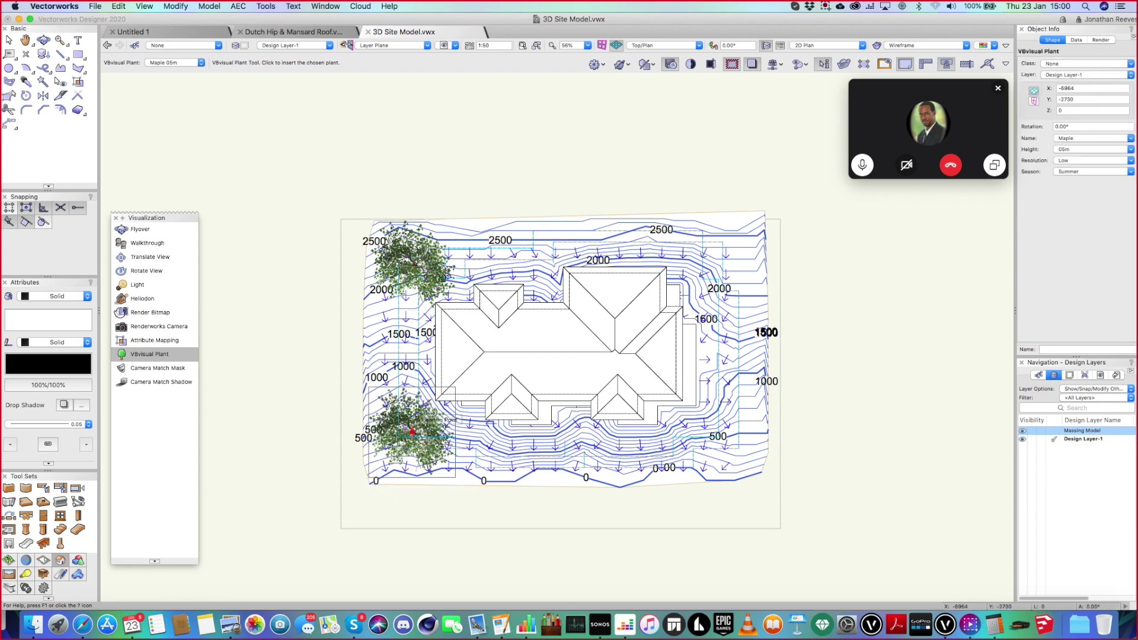
pyautogui.click(719, 259)
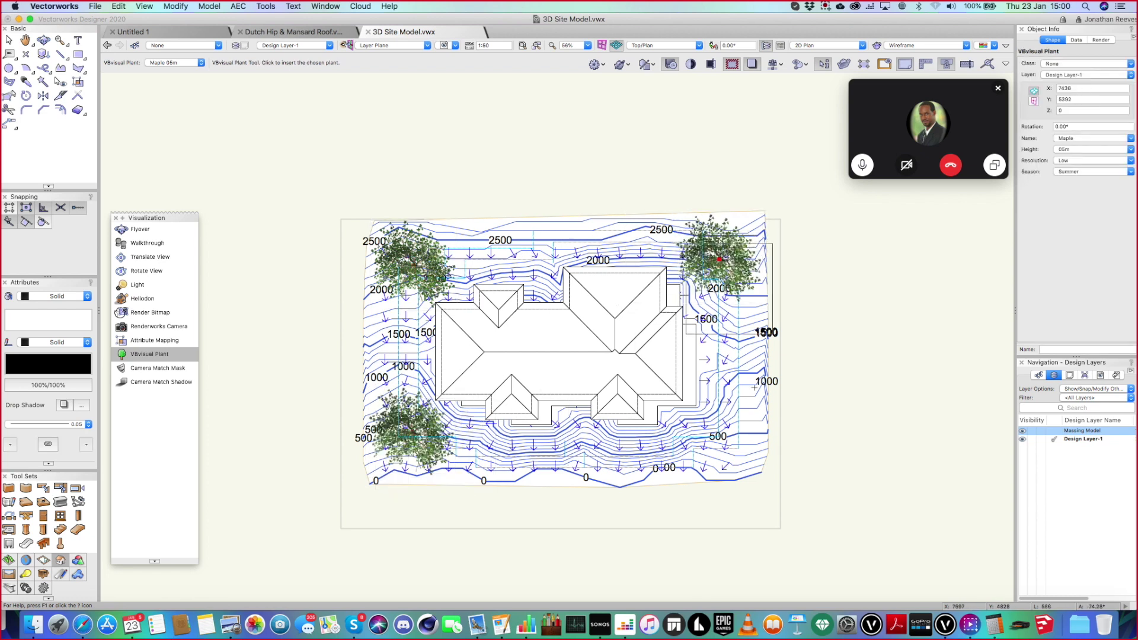
pyautogui.click(731, 436)
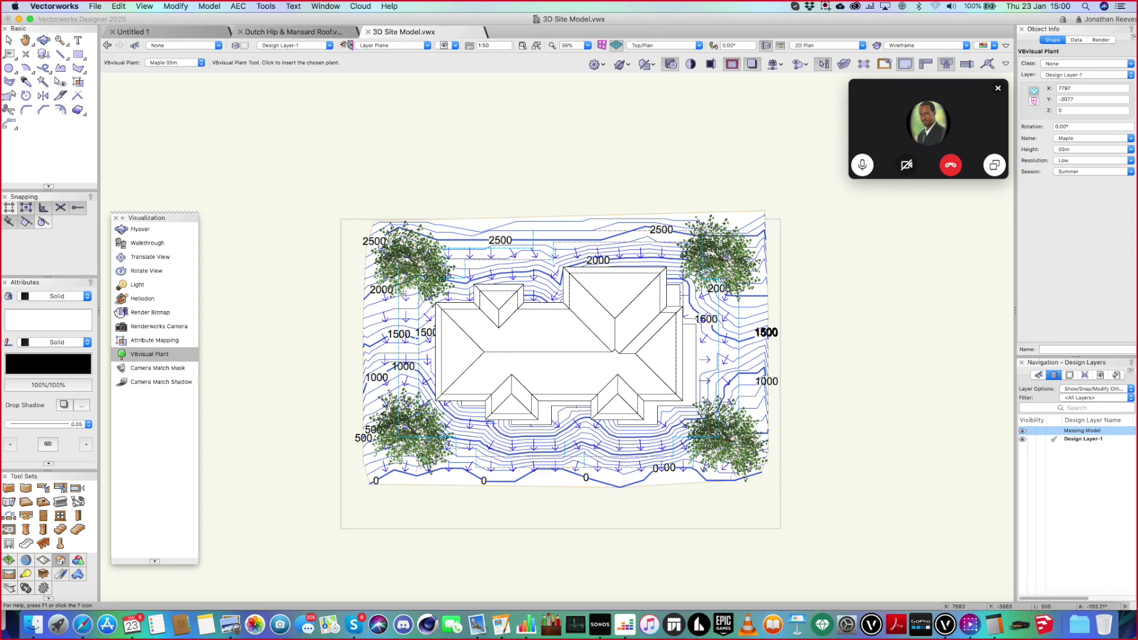
# Switch from a rendered right isometric view to a flat side elevation and clear the selection
pyautogui.press('3')
pyautogui.press('x')
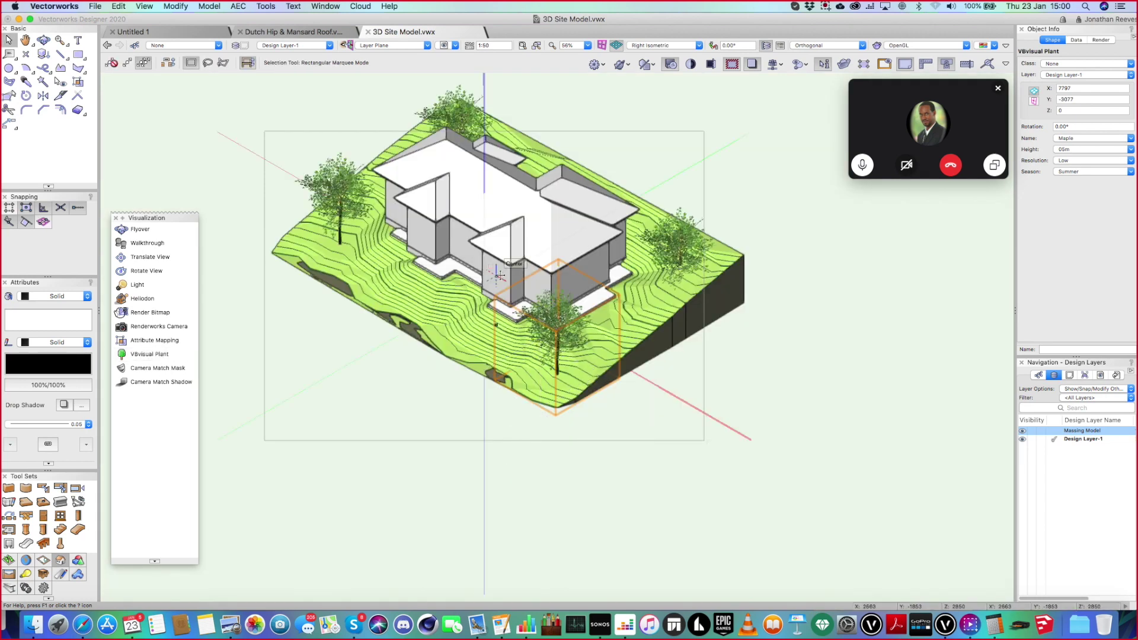
pyautogui.press('2')
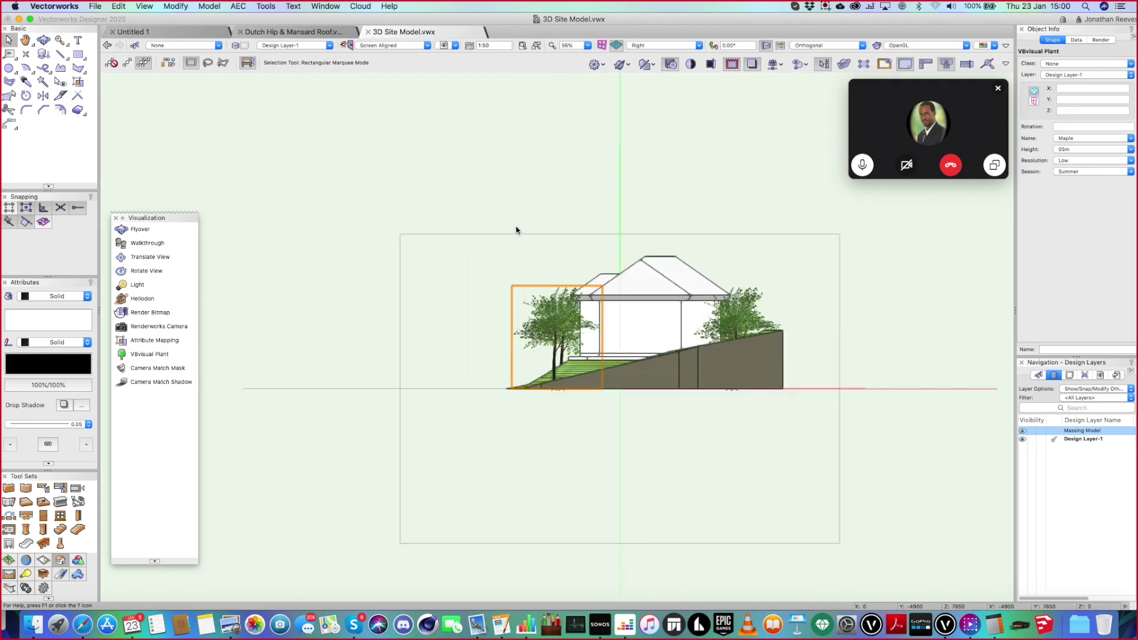
pyautogui.click(515, 229)
# Select all four maple trees with Select Similar and send them to the terrain surface
pyautogui.hotkey('alt', 'x')
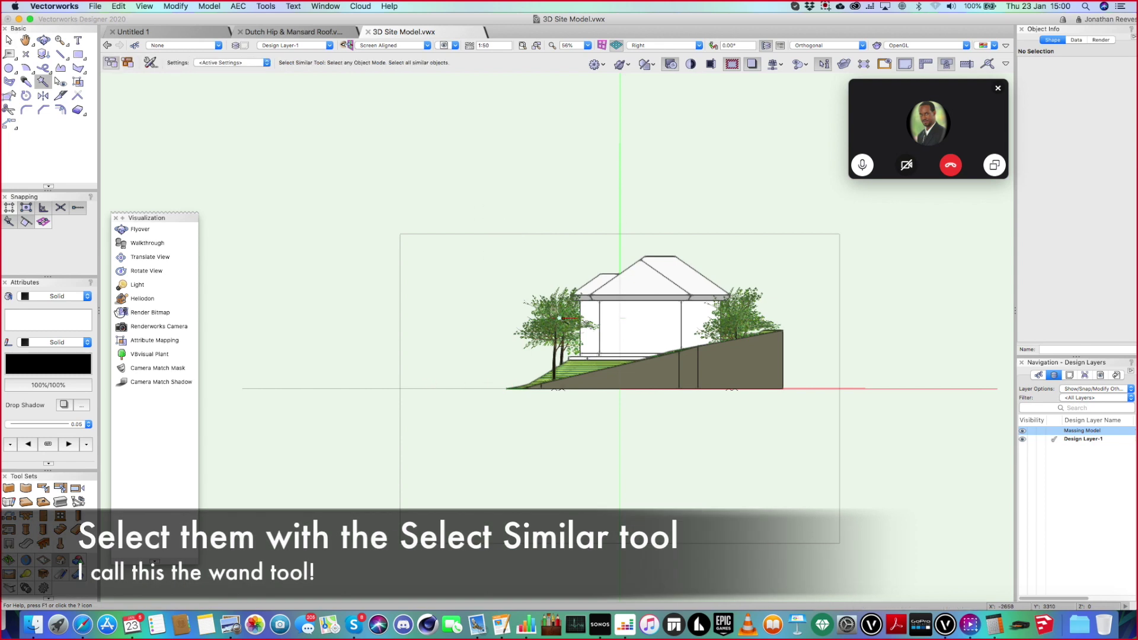
pyautogui.click(567, 308)
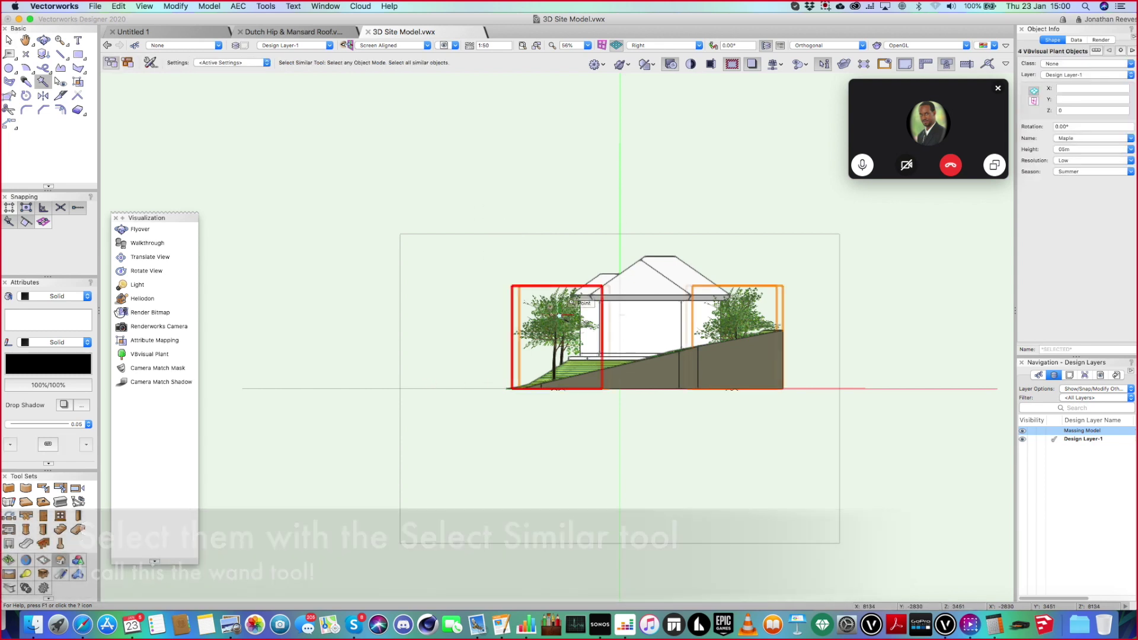
pyautogui.click(239, 6)
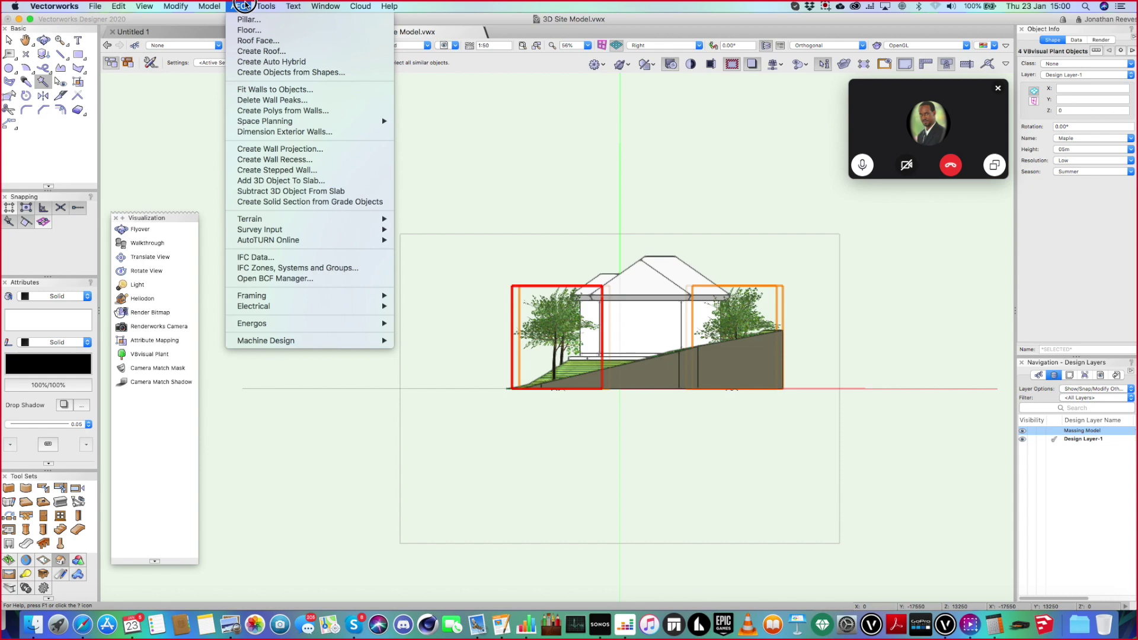
pyautogui.moveTo(261, 220)
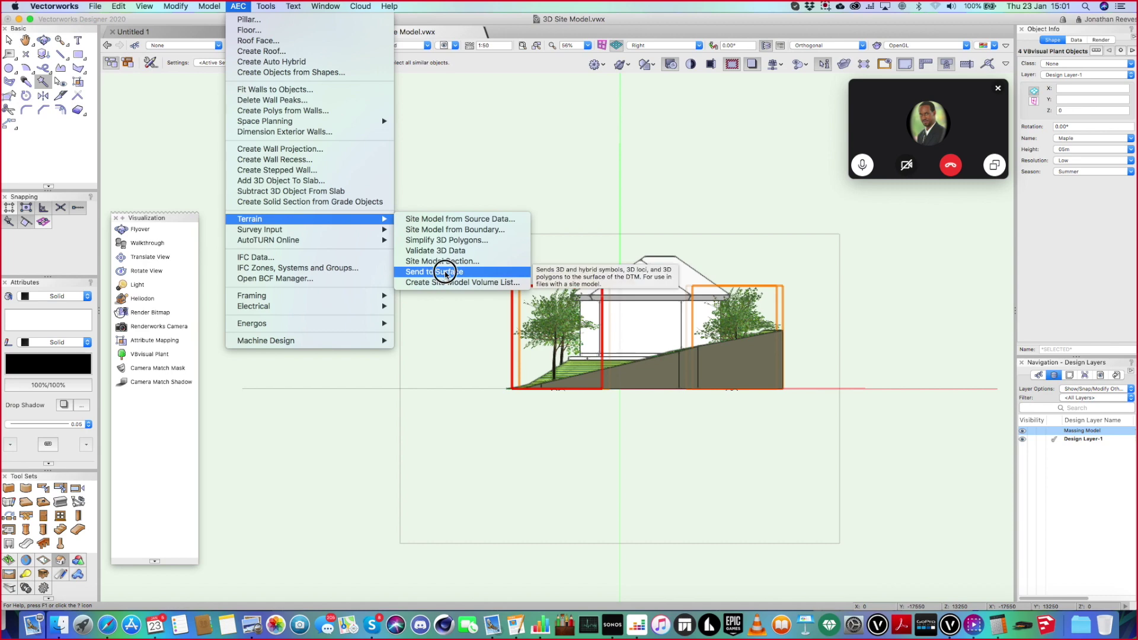
pyautogui.click(445, 272)
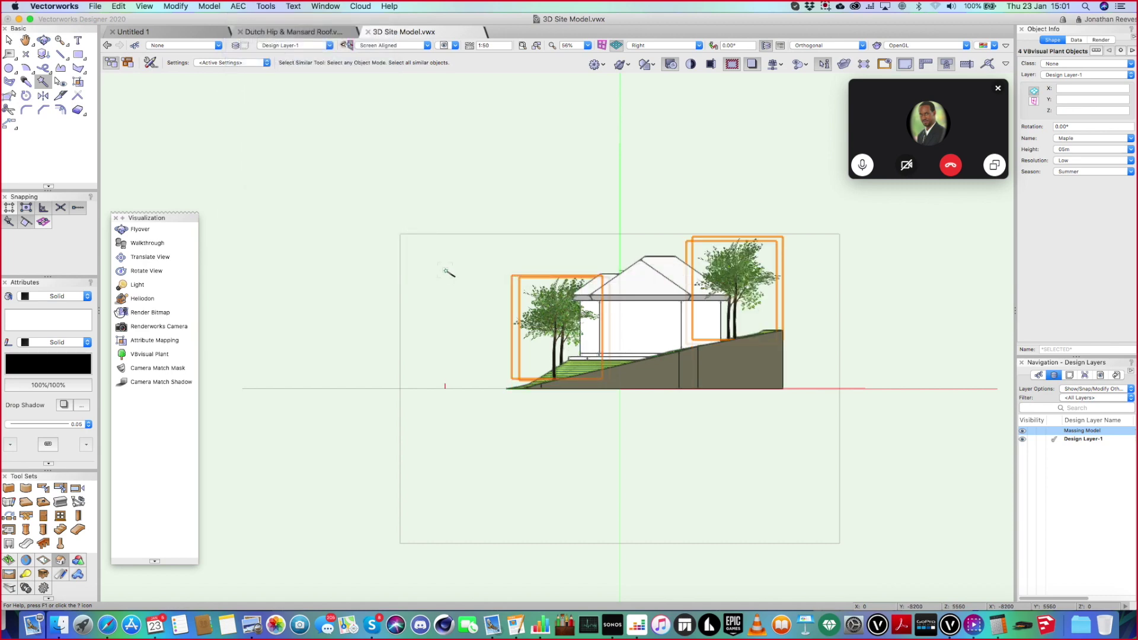
# Switch to Right Isometric and orbit the site model to a new 3D angle
pyautogui.press('super+3')
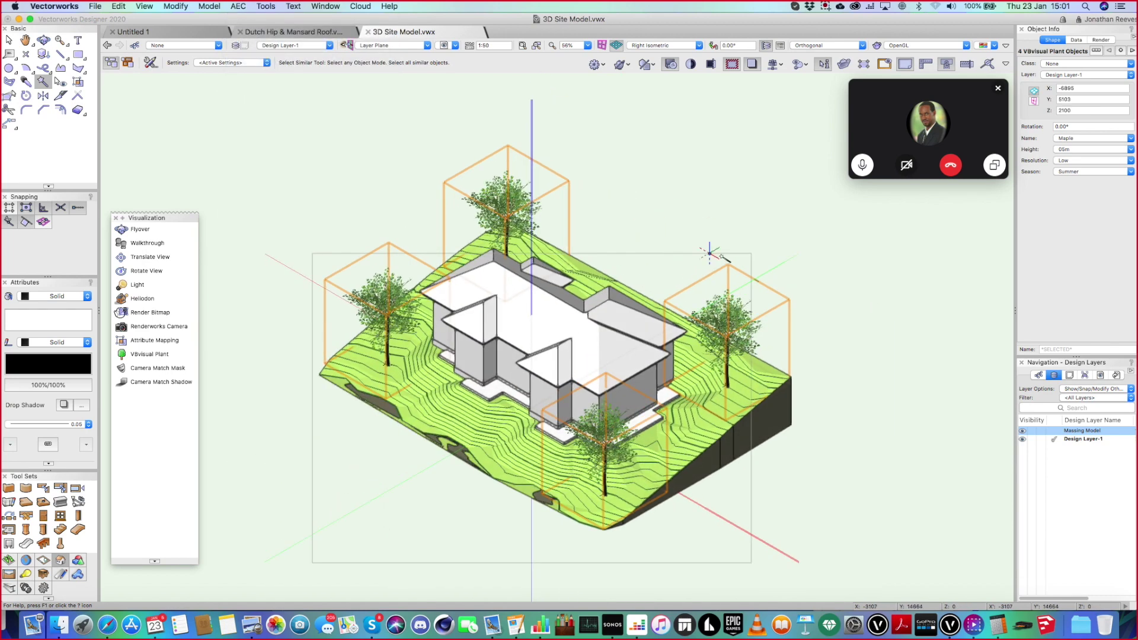
pyautogui.keyDown('shift'); pyautogui.moveTo(765, 393); pyautogui.dragTo(797, 335, button='middle'); pyautogui.keyUp('shift')
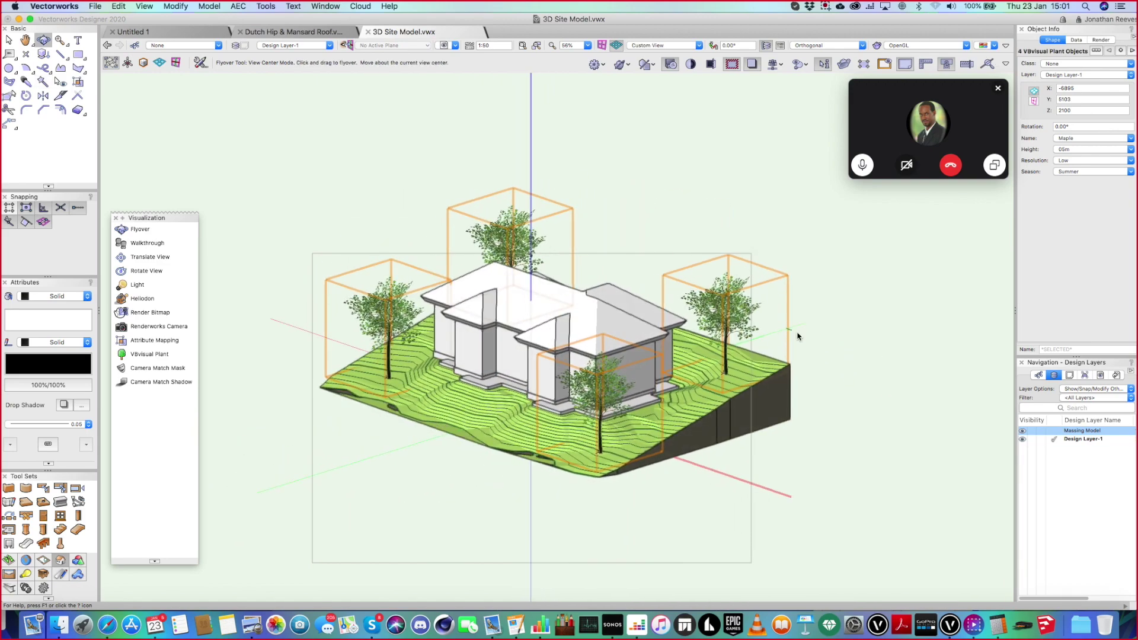
pyautogui.click(831, 321)
# Select the right-hand maple and set its Height to 12m in Object Info
pyautogui.click(728, 314)
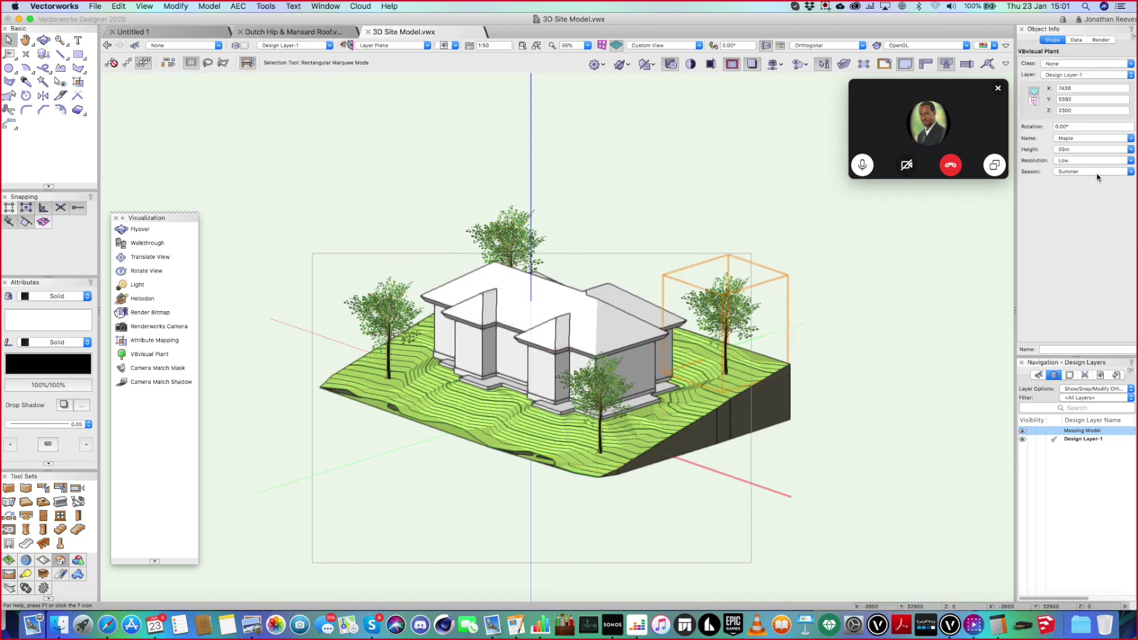
pyautogui.click(1074, 152)
pyautogui.click(1075, 184)
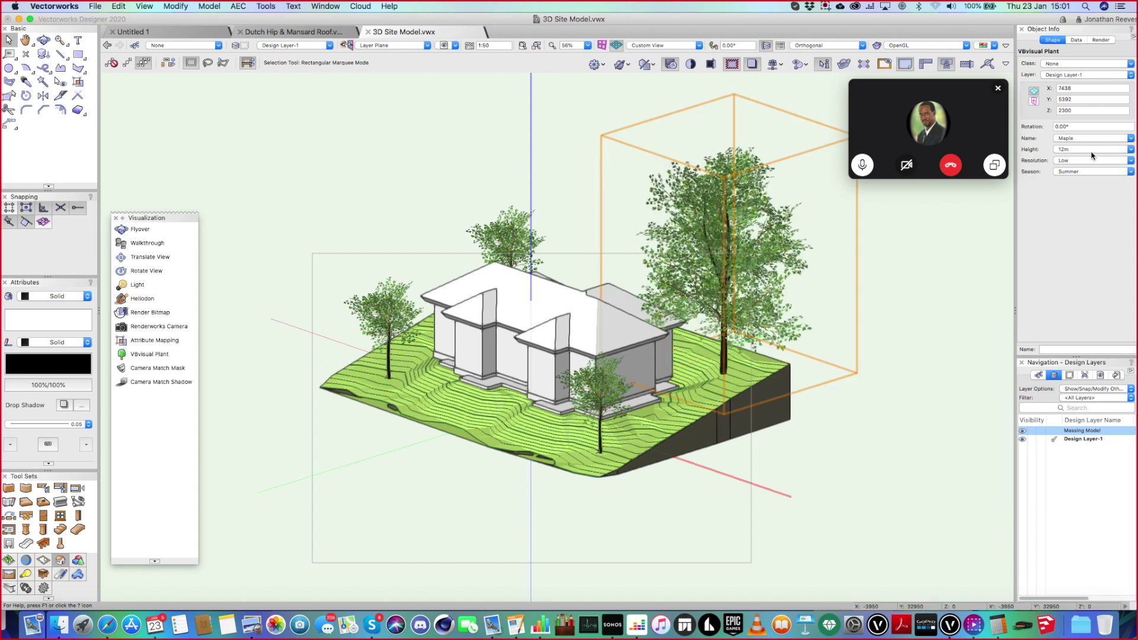
# Try Winter, then Autumn, and settle on Spring foliage for the tree, then orbit and deselect
pyautogui.click(1085, 161)
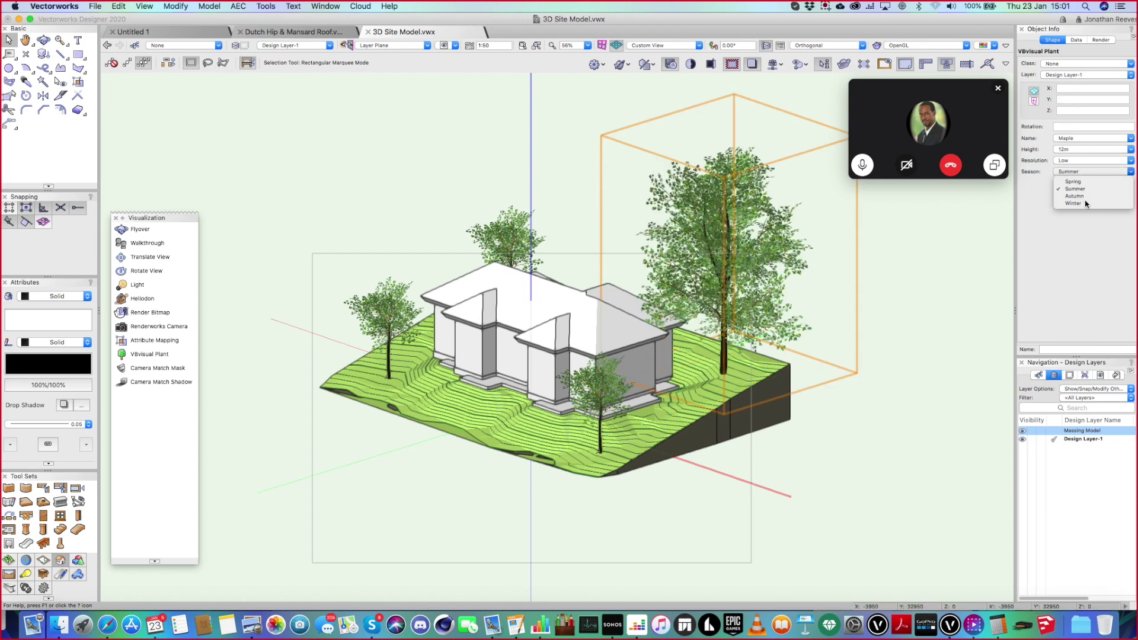
pyautogui.click(1087, 188)
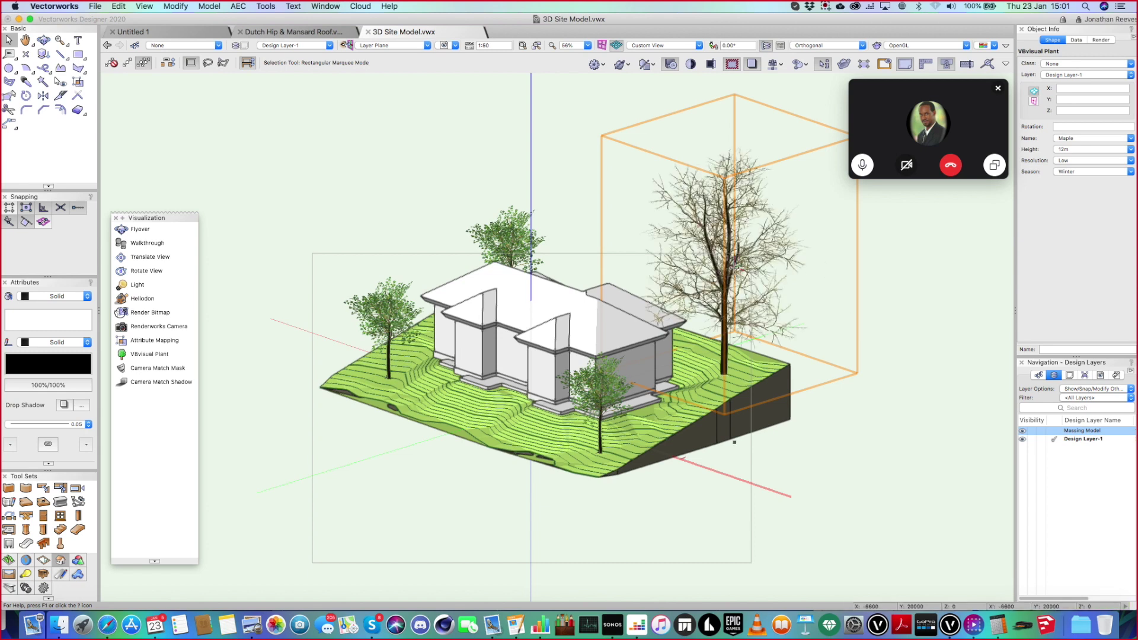
pyautogui.click(1099, 175)
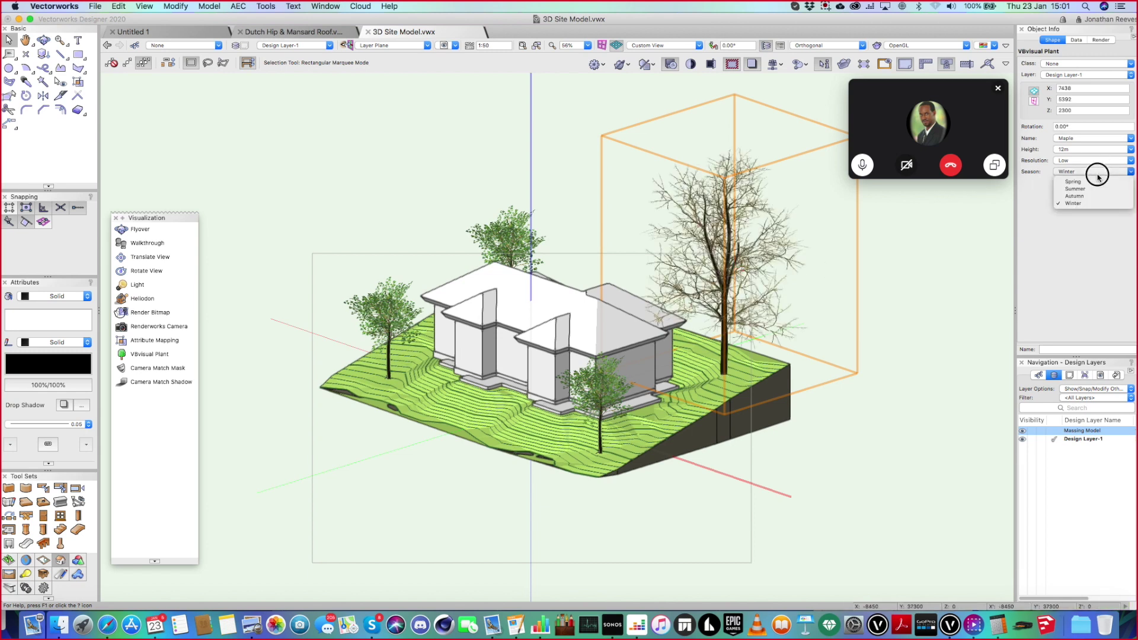
pyautogui.click(1094, 187)
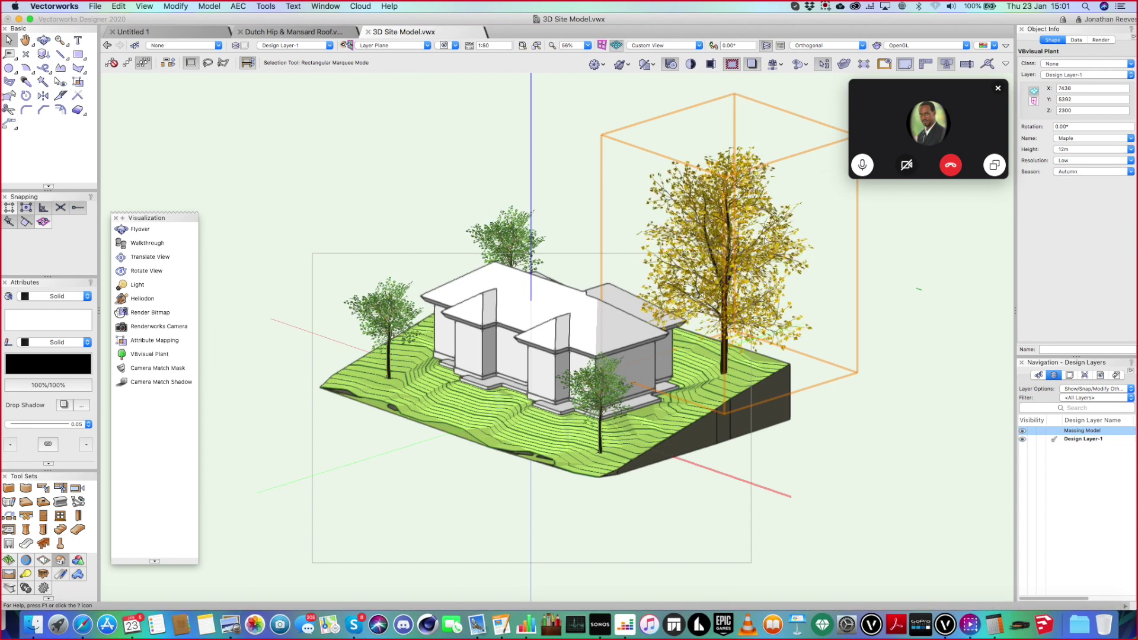
pyautogui.click(1121, 172)
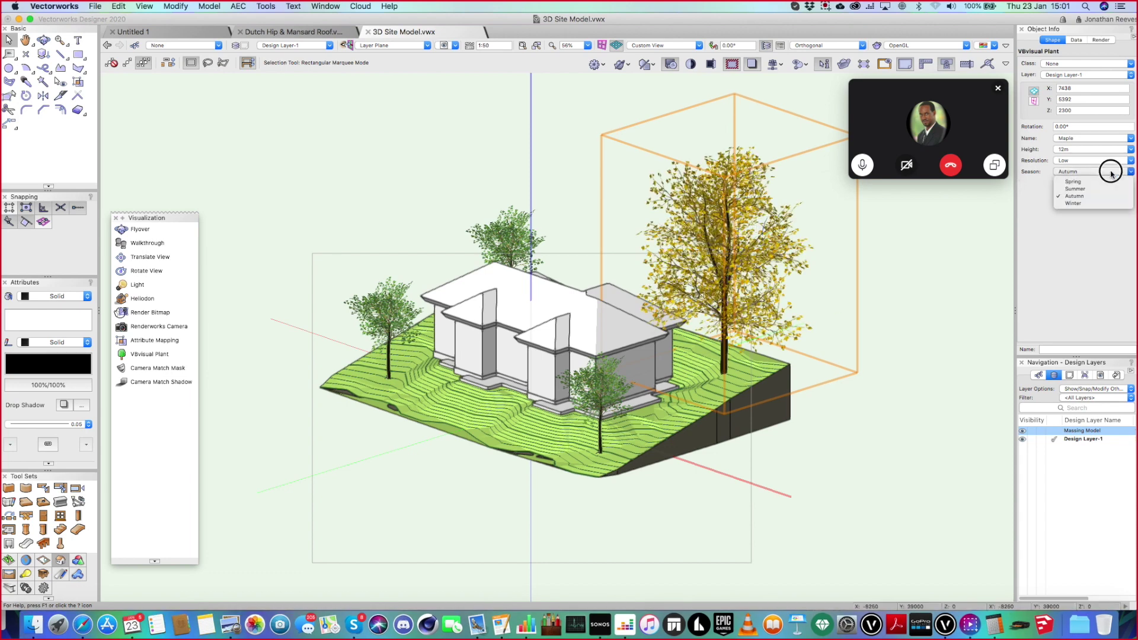
pyautogui.click(1100, 185)
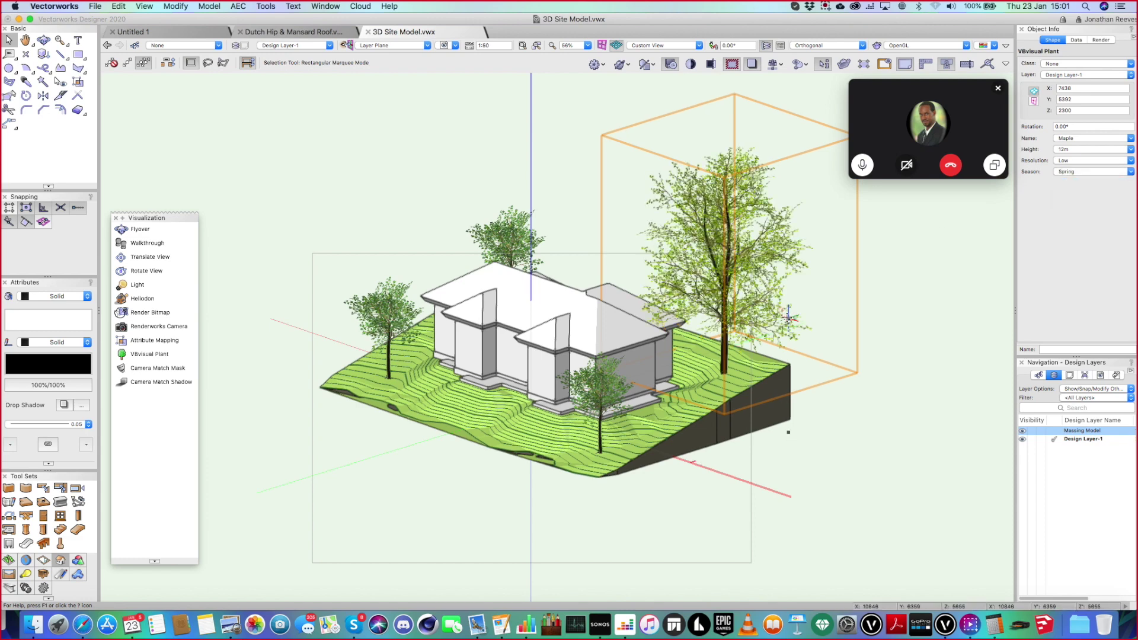
pyautogui.keyDown('super'); pyautogui.moveTo(764, 335); pyautogui.dragTo(771, 365, button='middle'); pyautogui.keyUp('super')
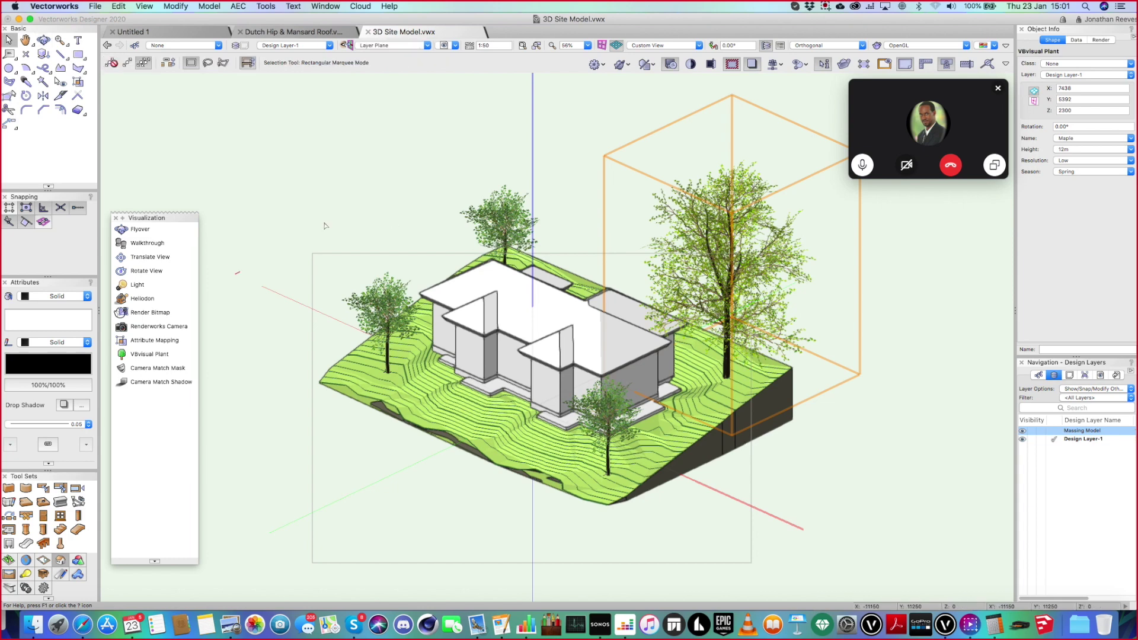
pyautogui.click(372, 233)
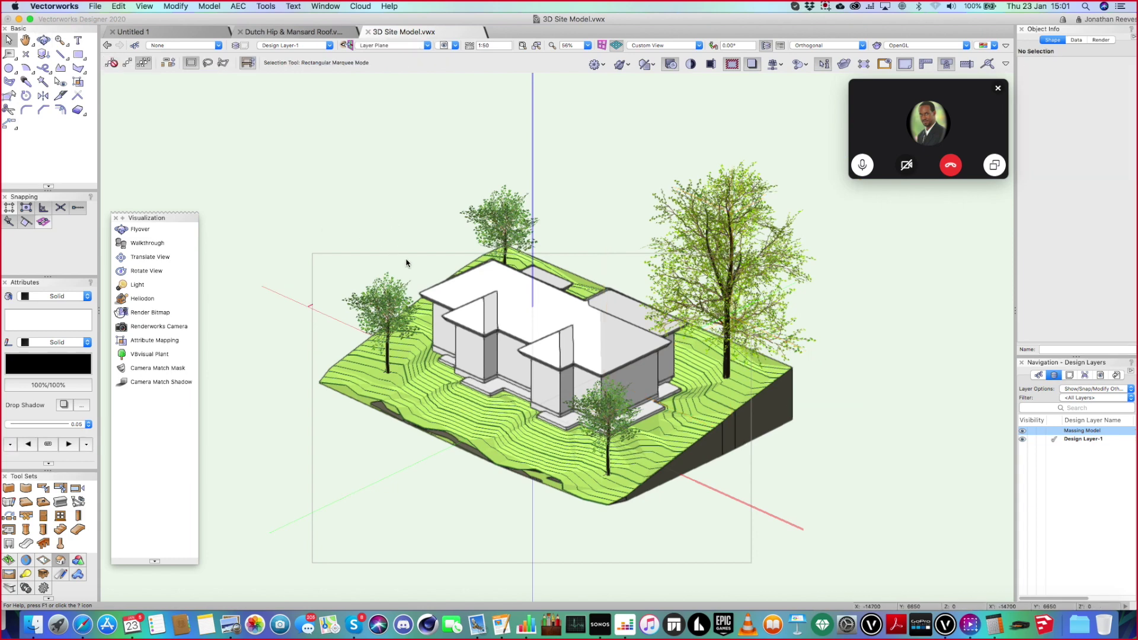
# Select the massing-model house and check it in Top/Plan view
pyautogui.click(547, 333)
pyautogui.press('F5')
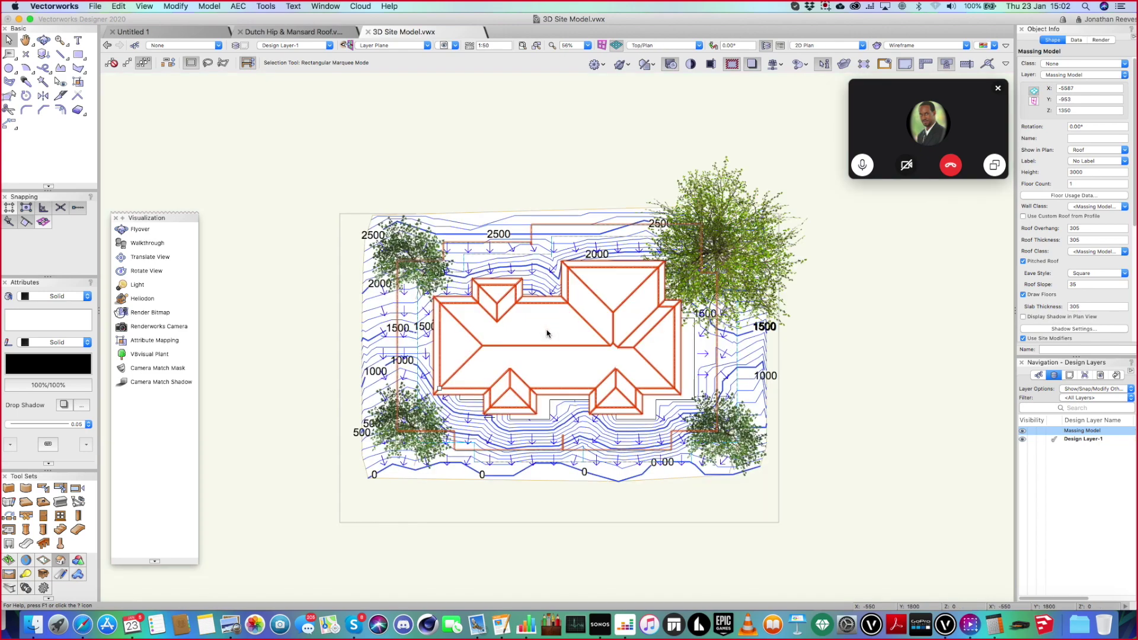
pyautogui.click(540, 152)
pyautogui.scroll(5, 536, 413)
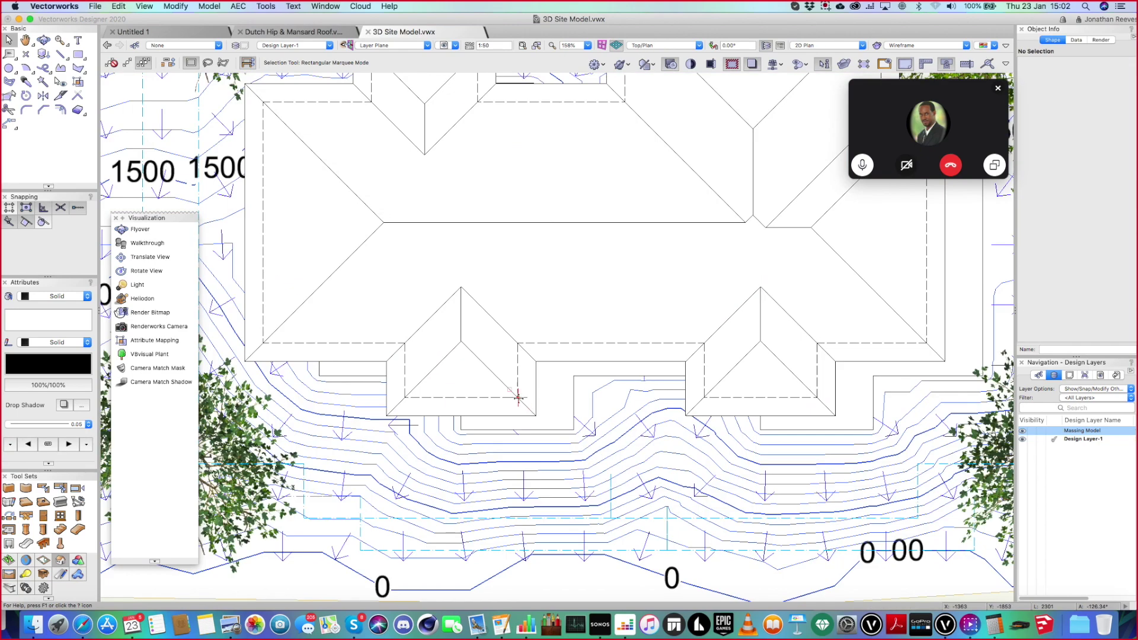
pyautogui.scroll(-4, 572, 428)
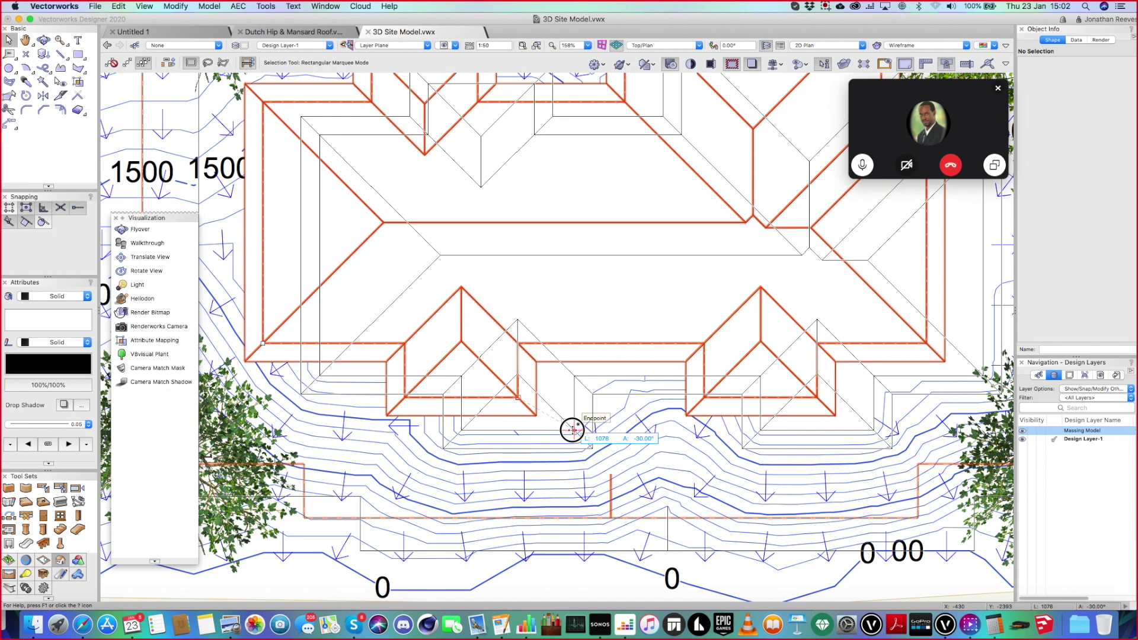
# Reselect the house, return to Right Isometric and orbit the site to a new angle
pyautogui.click(574, 427)
pyautogui.press('KP_3')
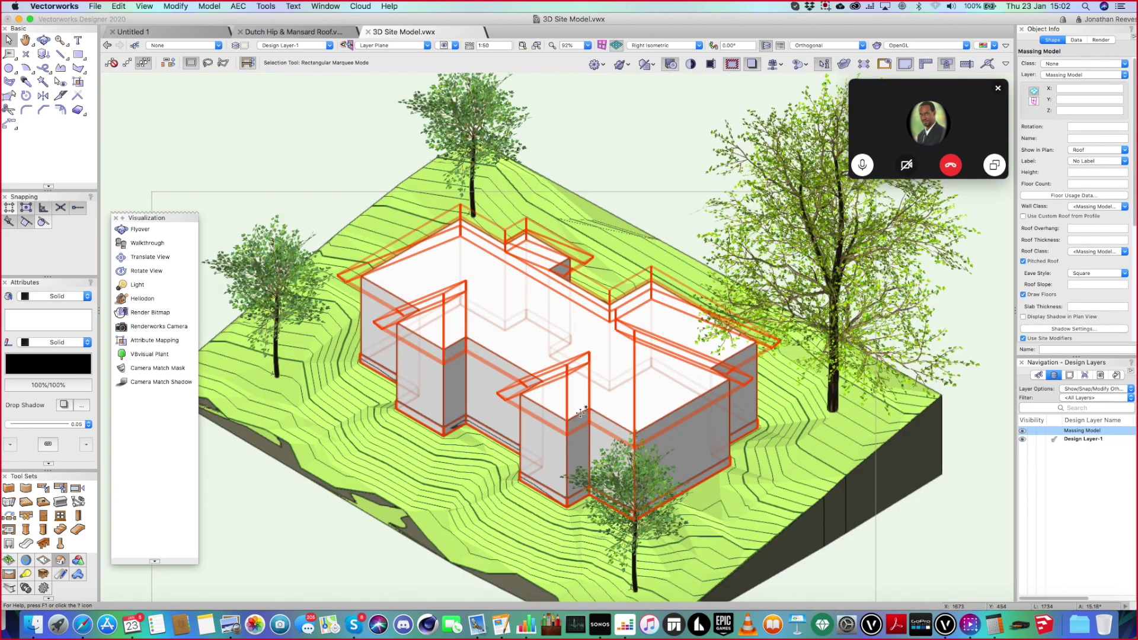
pyautogui.scroll(-3, 509, 237)
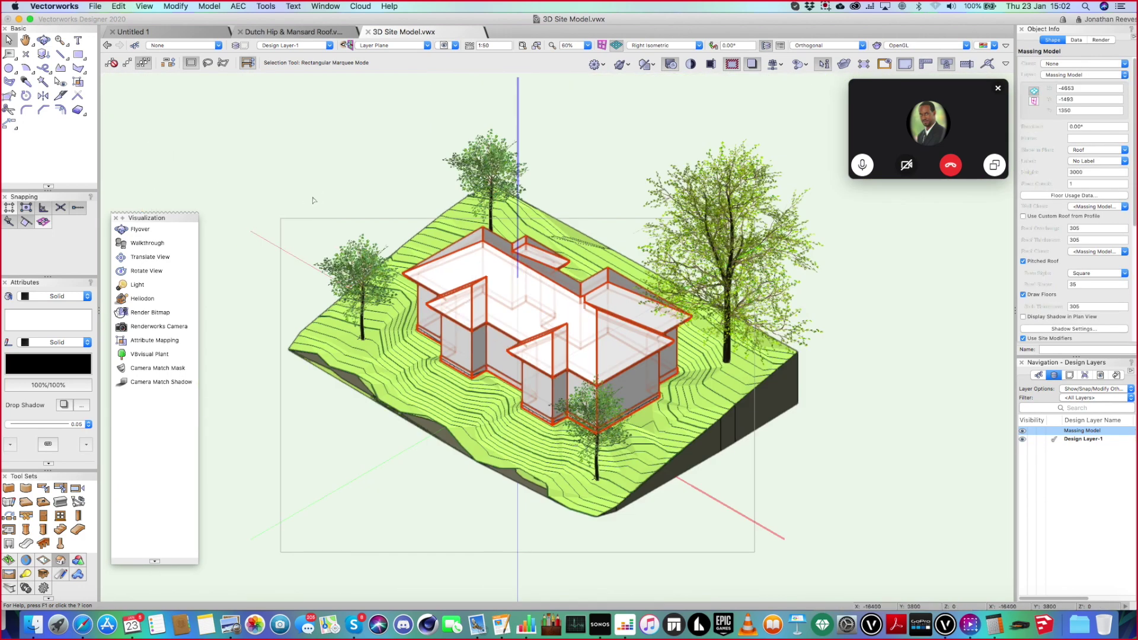
pyautogui.moveTo(585, 342); pyautogui.dragTo(236, 197, button='middle')
pyautogui.click(235, 197)
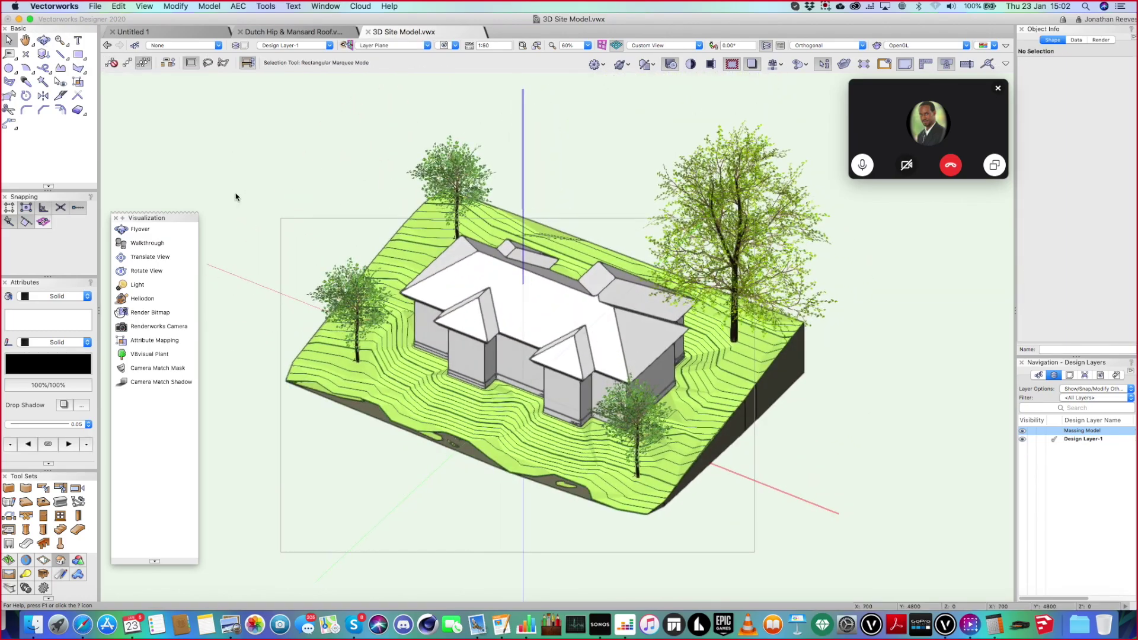
# Open the VBvisual Plant list and close it without choosing a plant
pyautogui.click(158, 354)
pyautogui.click(172, 63)
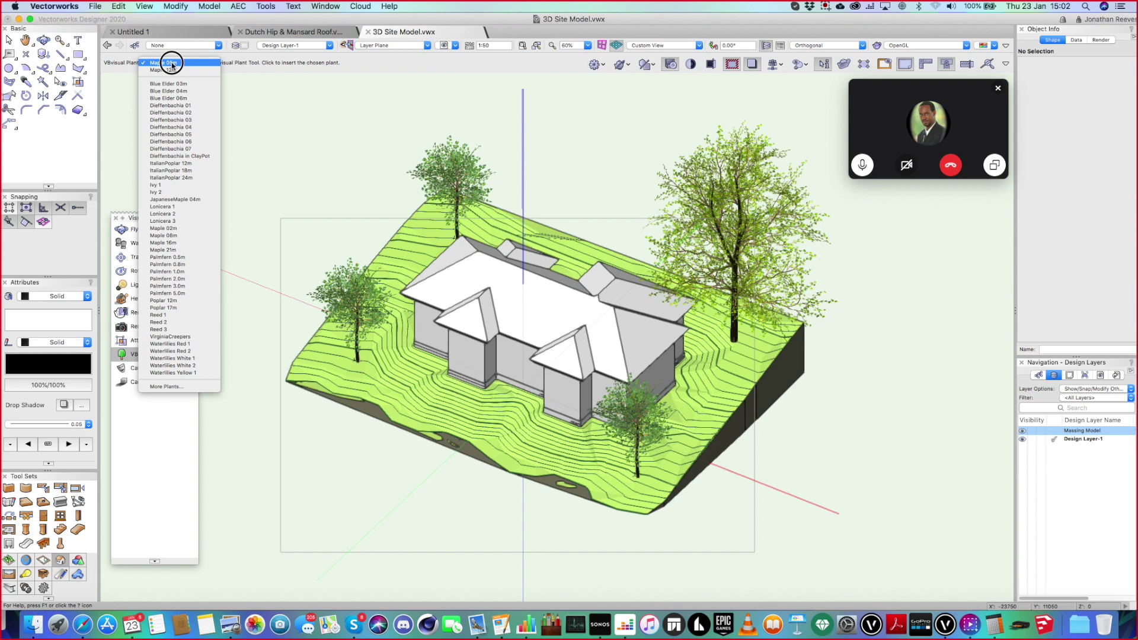
pyautogui.click(172, 63)
pyautogui.press('x')
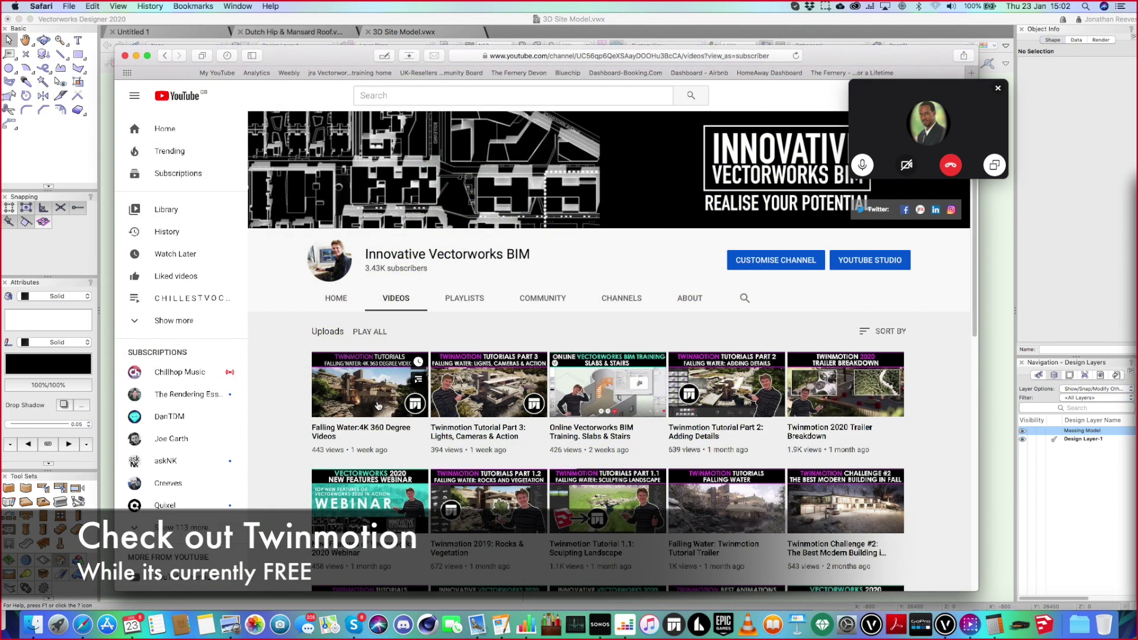
# Play the Falling Water 4K 360 video full screen and look around its interior and cliff
pyautogui.click(362, 403)
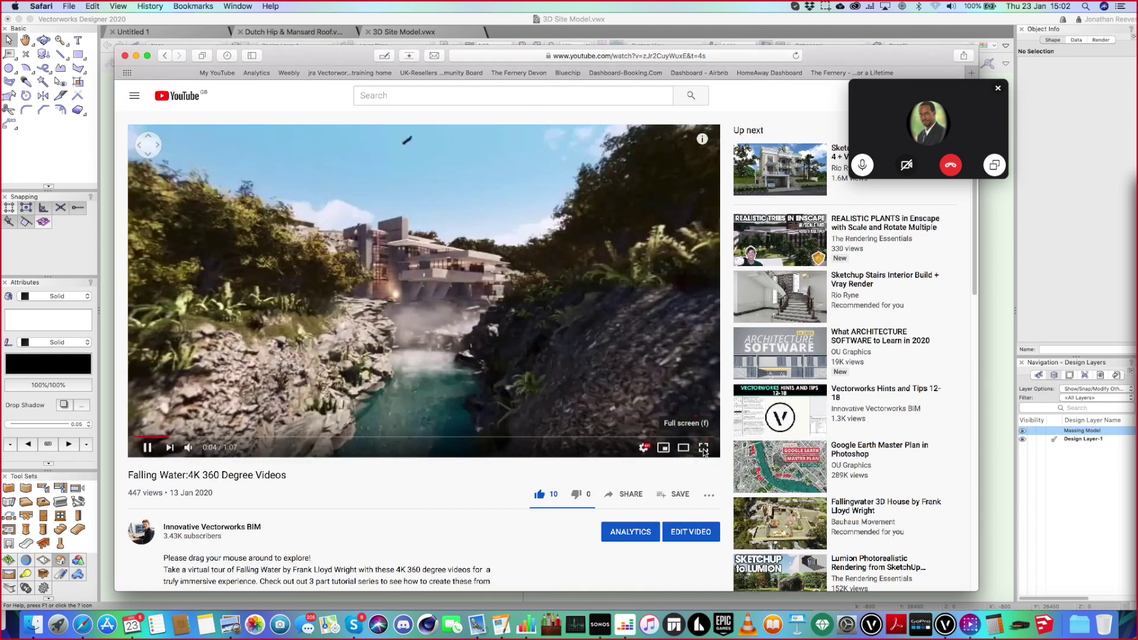
pyautogui.click(703, 449)
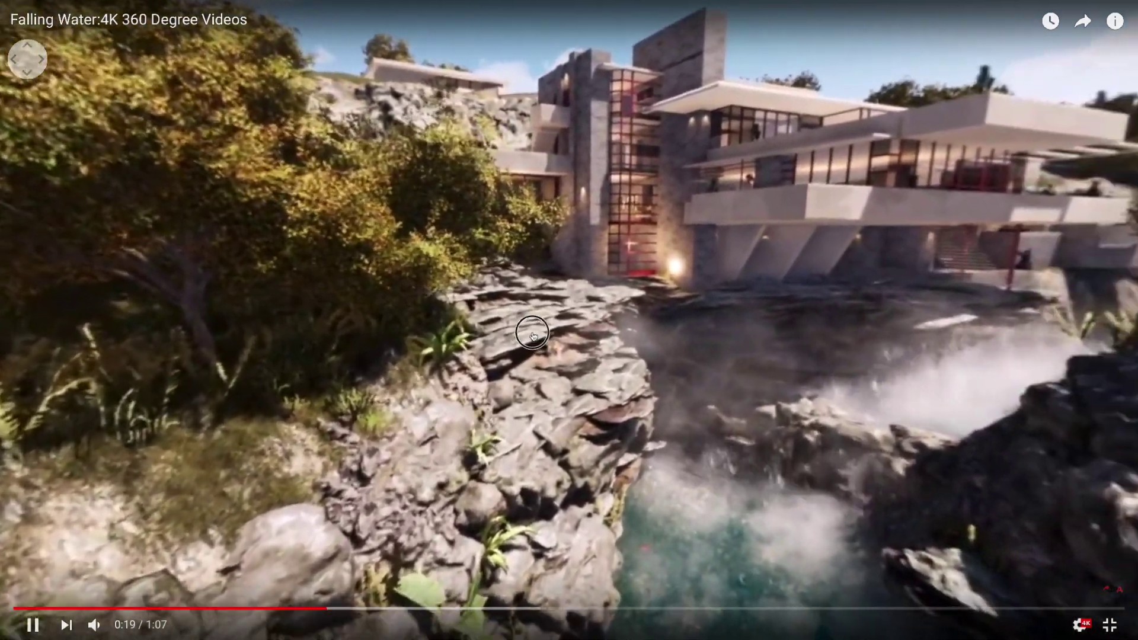
pyautogui.moveTo(839, 333); pyautogui.dragTo(749, 350)
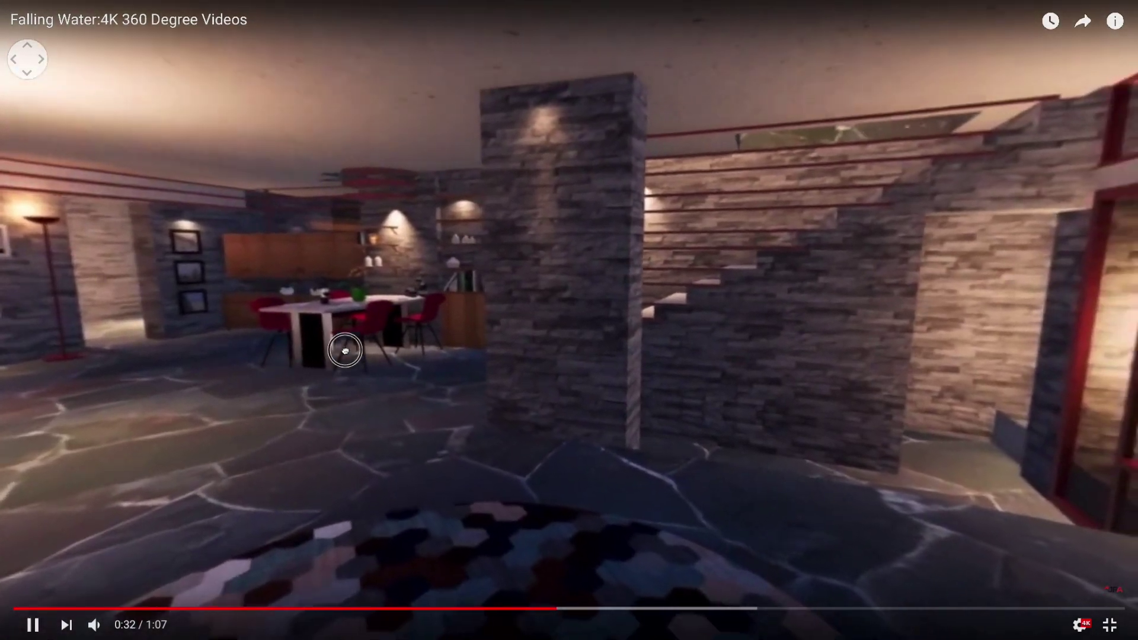
pyautogui.moveTo(734, 343); pyautogui.dragTo(709, 340)
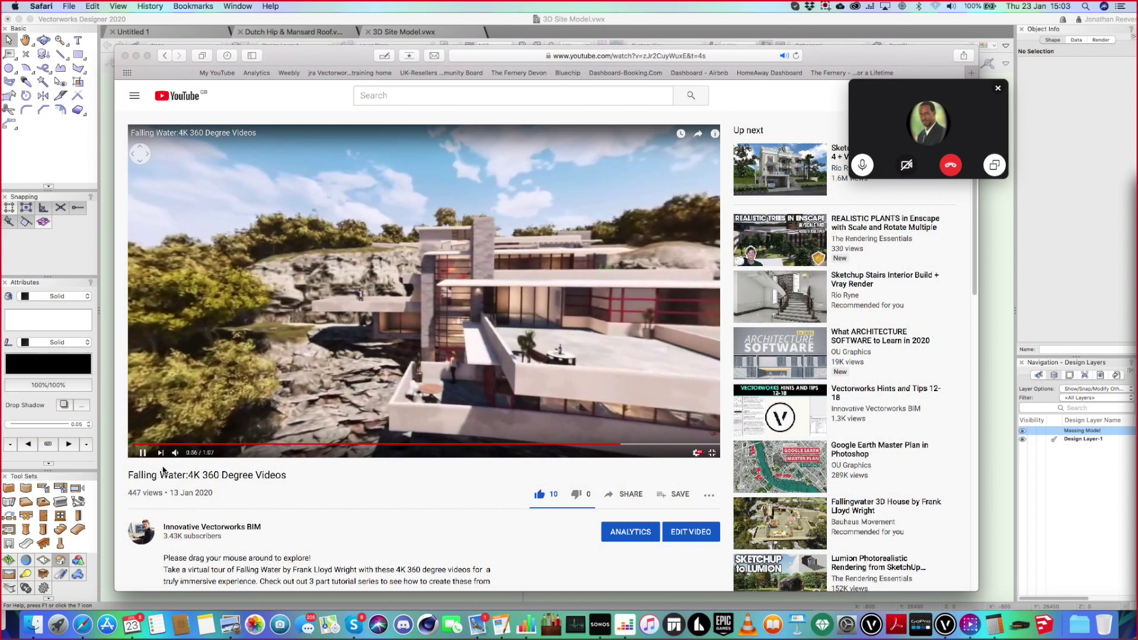
pyautogui.moveTo(355, 245); pyautogui.dragTo(282, 288)
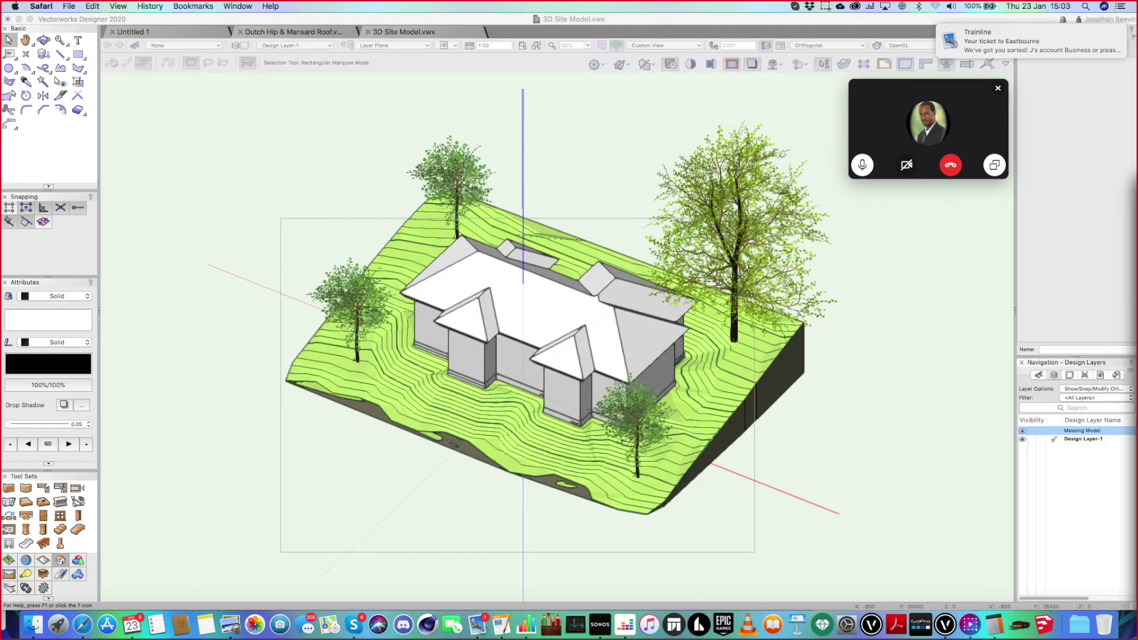
# Return to Vectorworks and bring up the File > Export formats, showing Export Cinema 4D (3D only)
pyautogui.click(391, 169)
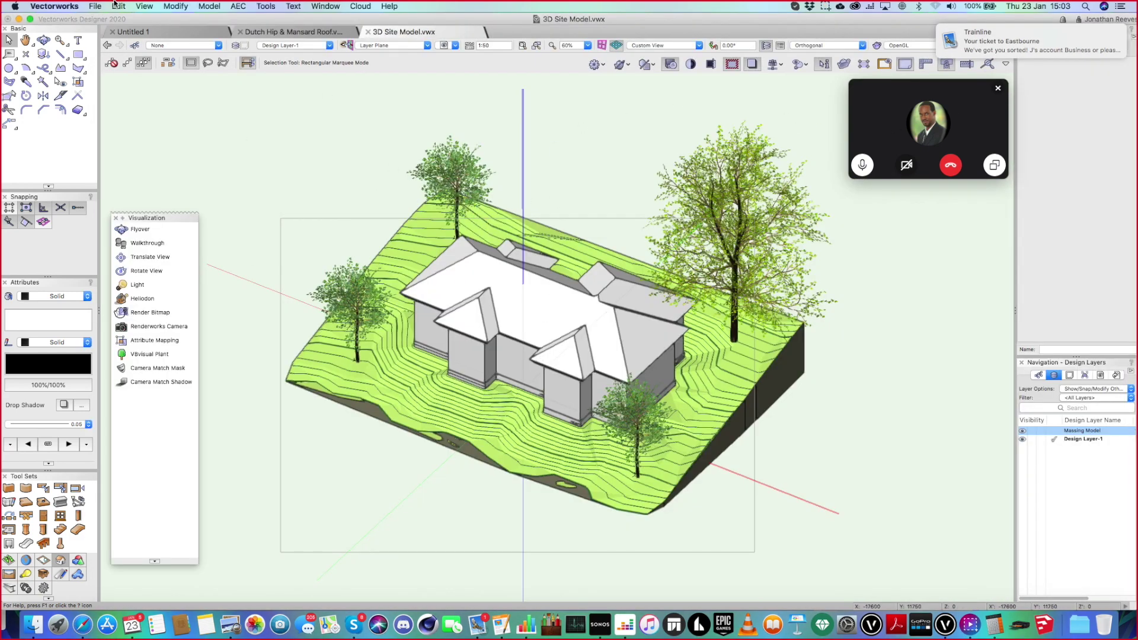
pyautogui.click(95, 6)
pyautogui.moveTo(196, 238)
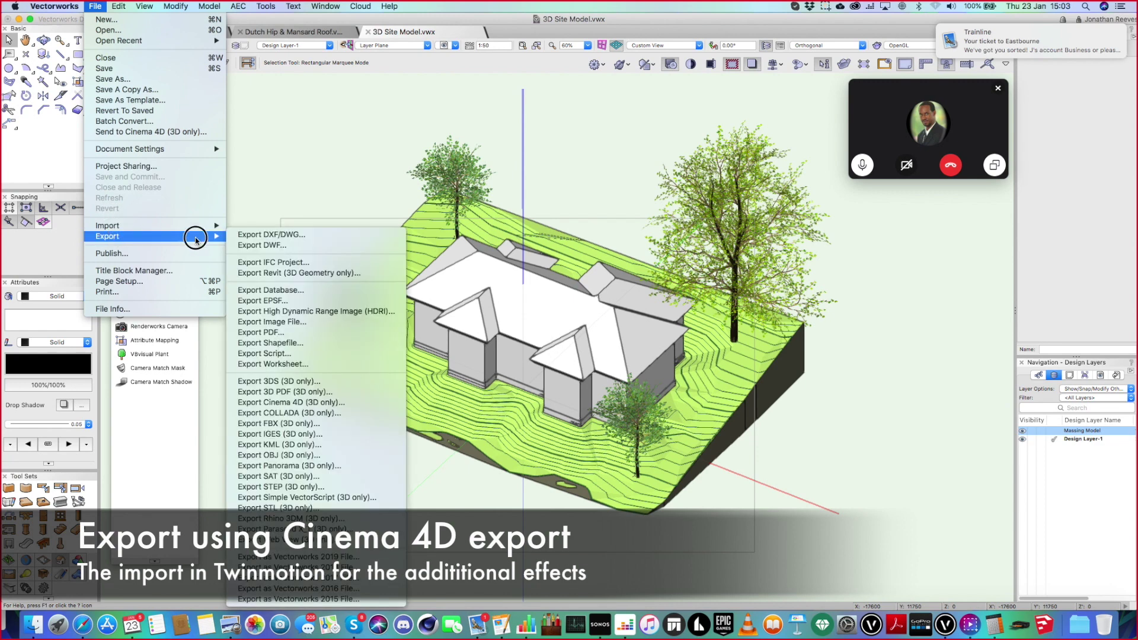